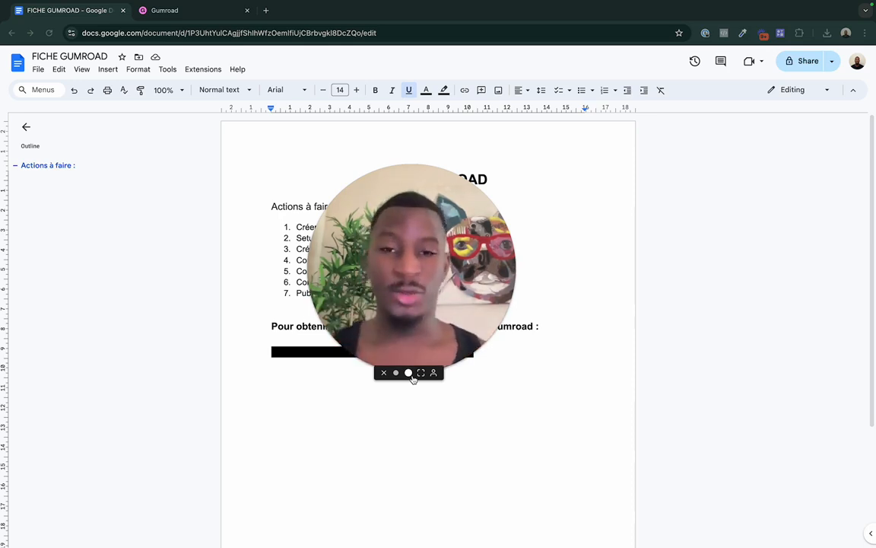
Review the list of actions to do and the template link in the FICHE GUMROAD document.
drag(432, 295, 668, 297)
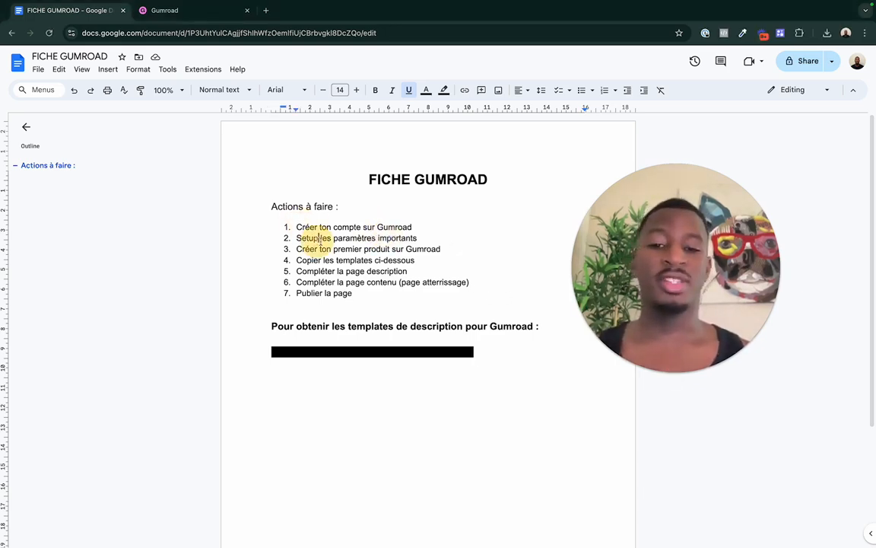
drag(320, 238, 319, 282)
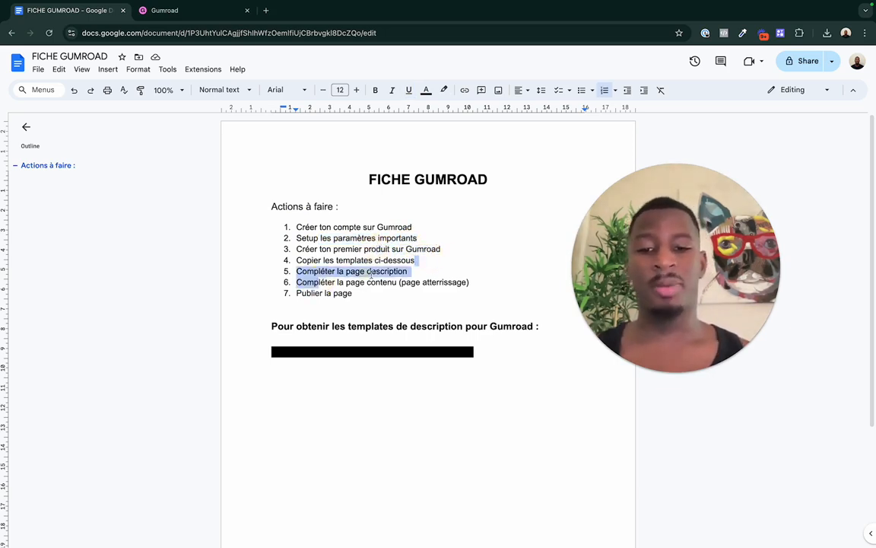
click(449, 352)
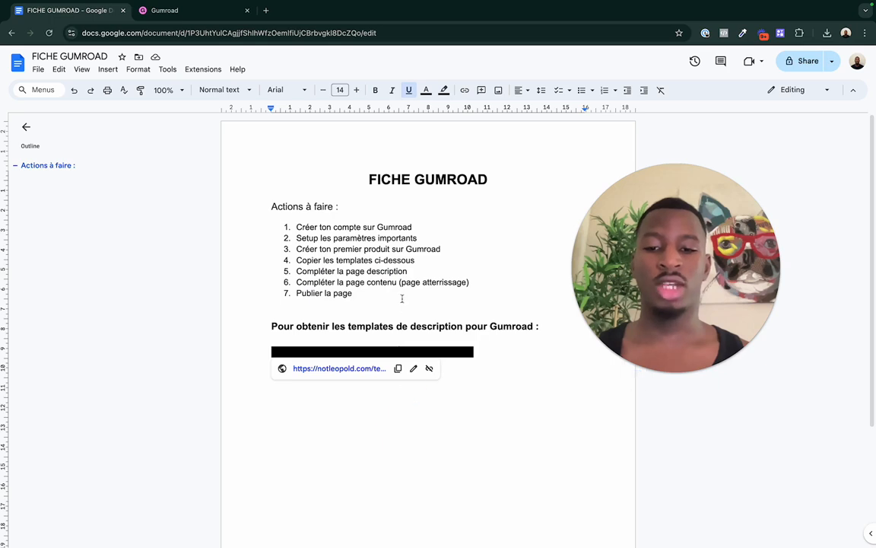
drag(449, 264, 369, 275)
click(421, 270)
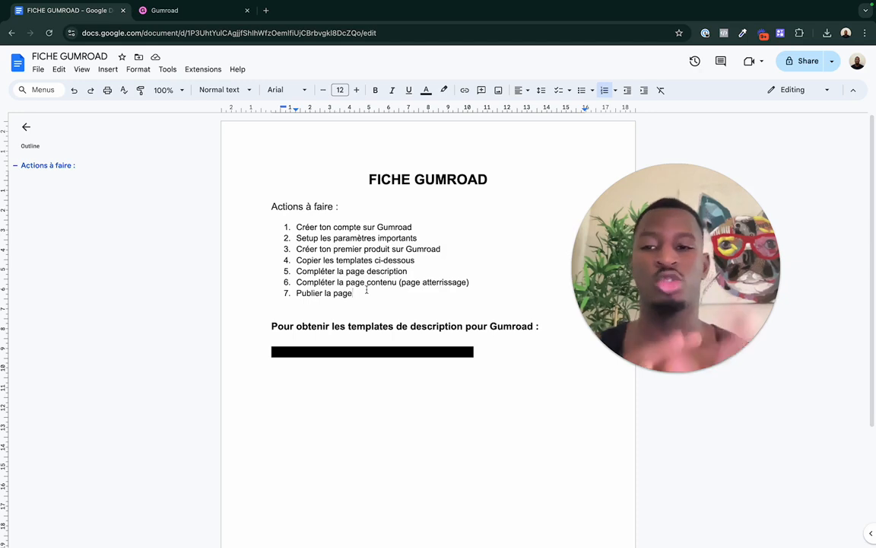
triple_click(381, 227)
click(437, 227)
Open the Gumroad dashboard in a new browser tab.
click(266, 11)
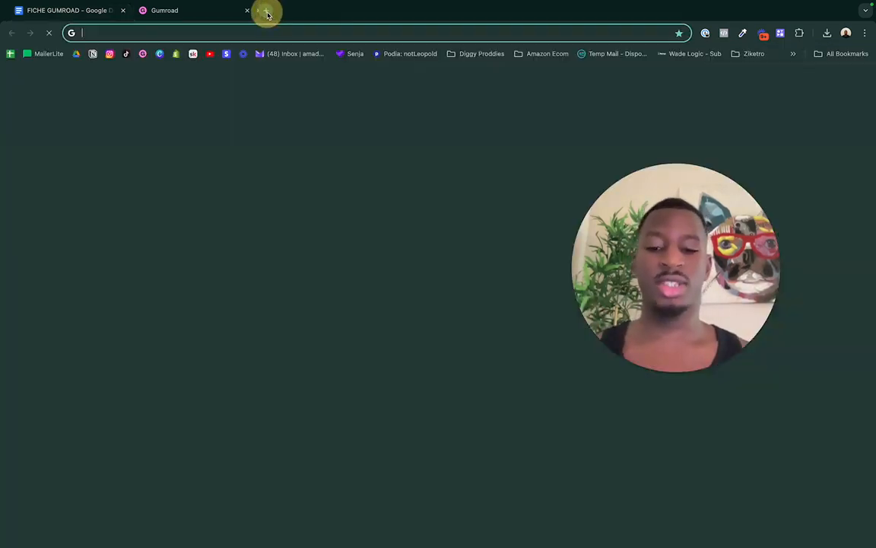
text(gumroiad)
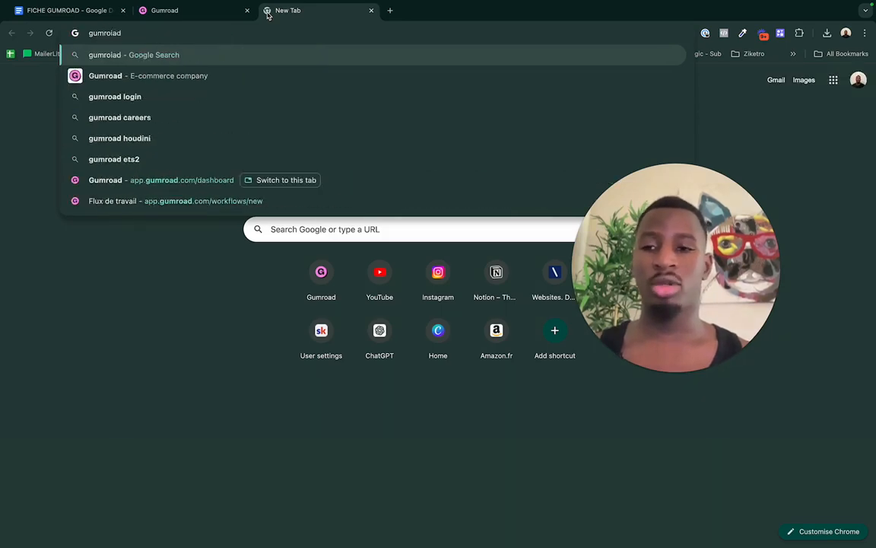
key(BackSpace)
key(BackSpace)
key(BackSpace)
text(ad)
key(Return)
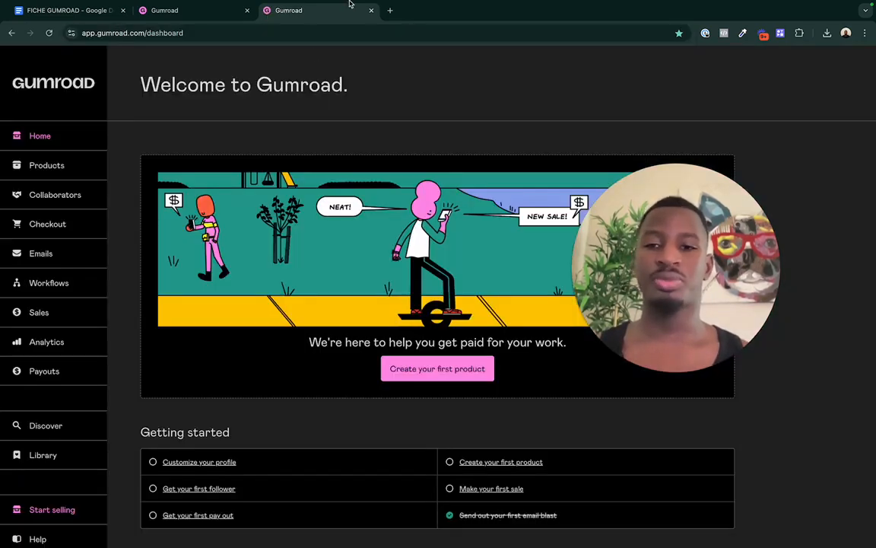
Search Google for "gumroad" in another new tab and open the Gumroad site from the results.
click(389, 10)
text(gumroad)
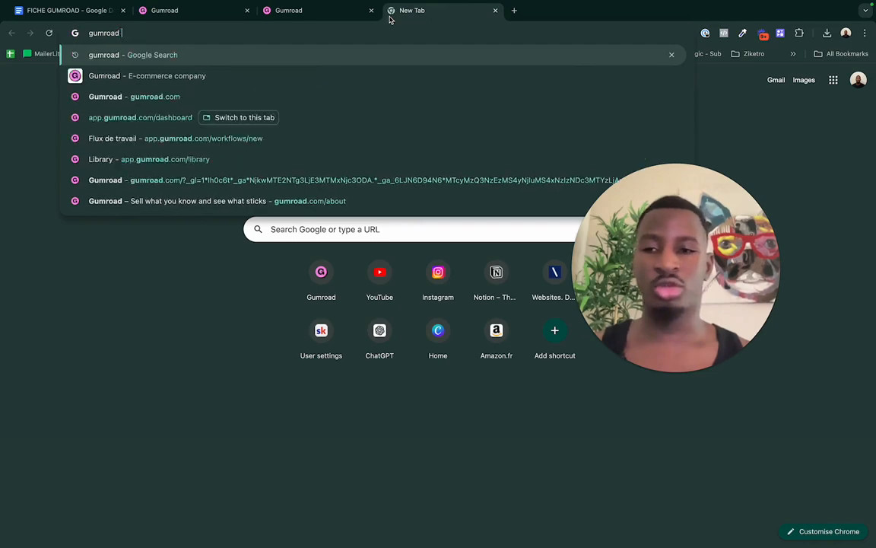
key(Return)
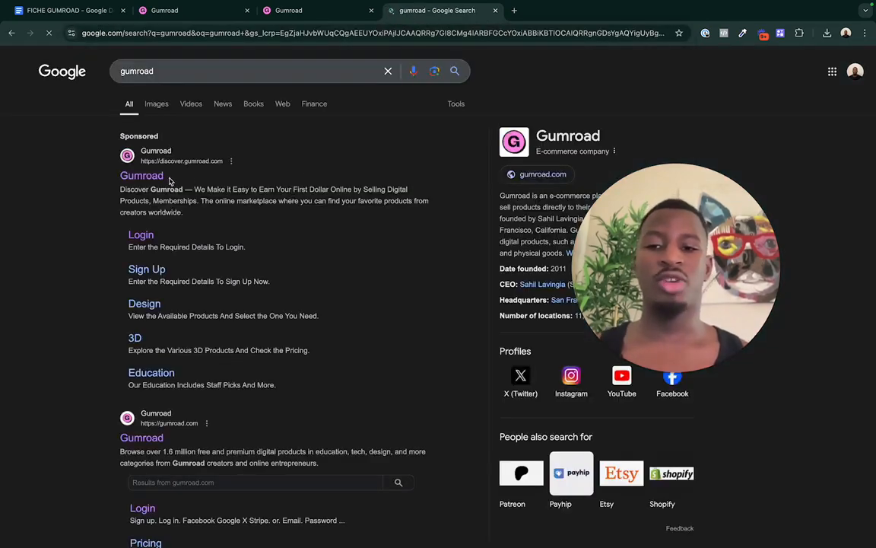
click(170, 179)
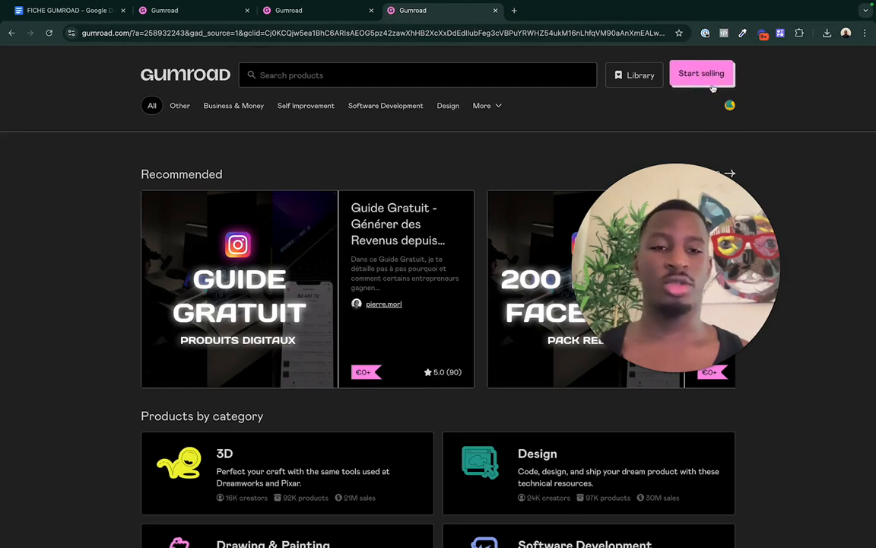
Start selling from the Gumroad storefront and go to the seller account's Home page.
click(715, 83)
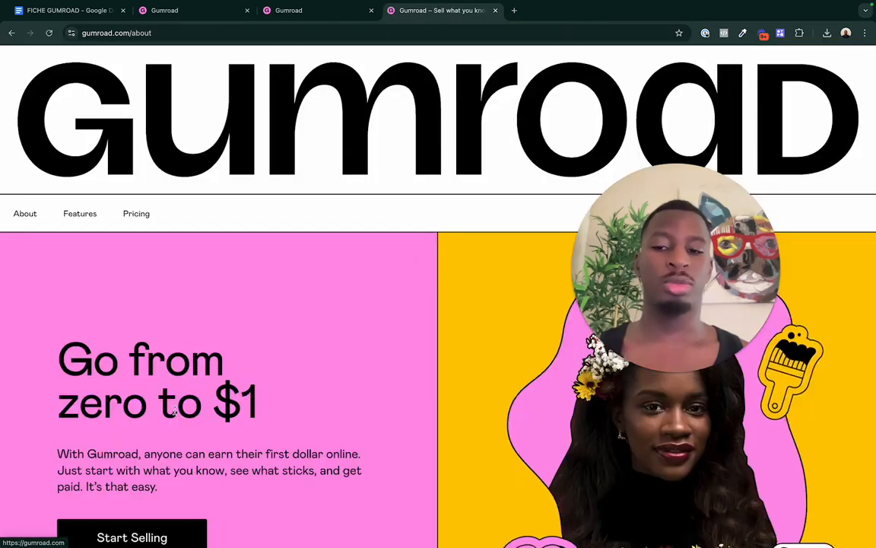
scroll(171, 418, down, 2)
click(119, 424)
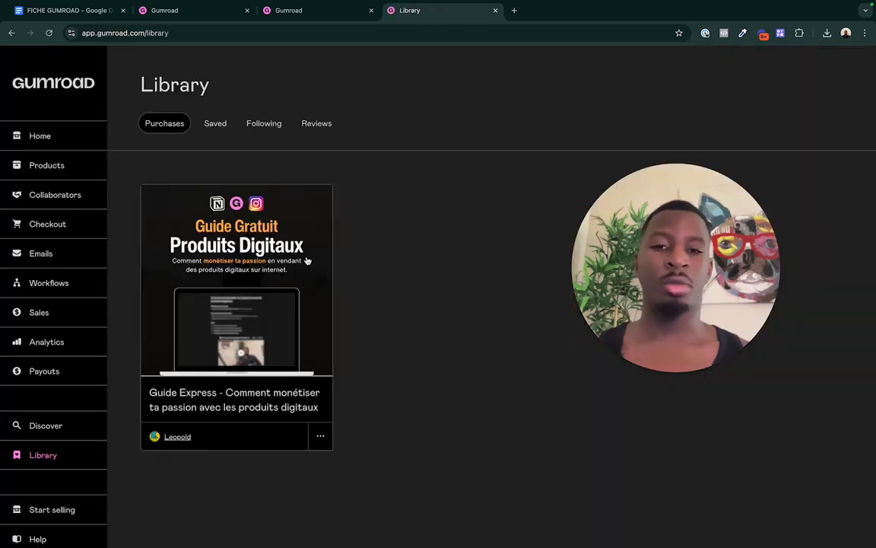
click(54, 144)
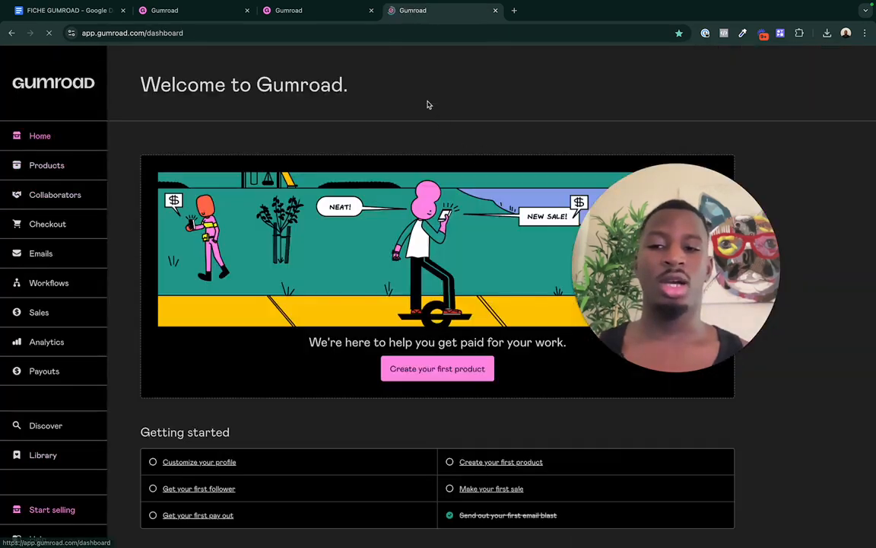
Examine the Gumroad dashboard, including the Getting started checklist and the Activity section.
drag(741, 230, 775, 173)
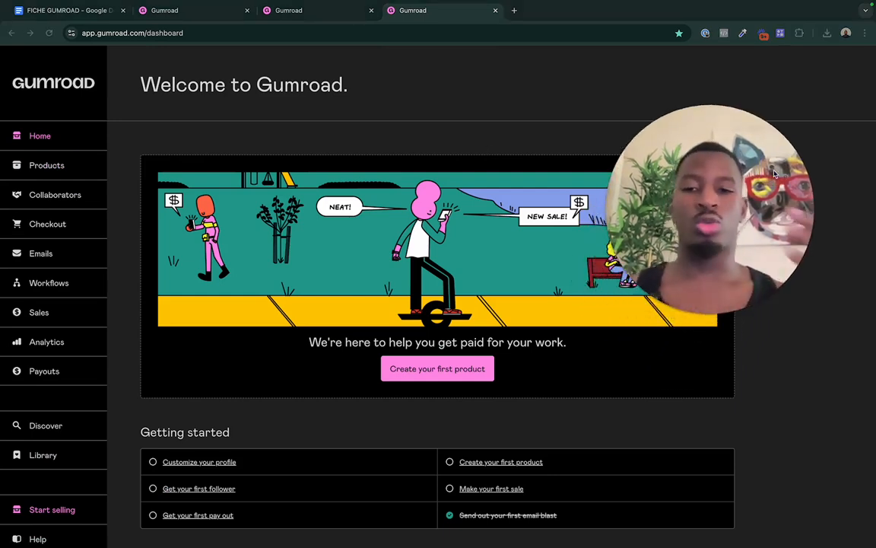
scroll(505, 324, down, 1)
scroll(505, 324, down, 3)
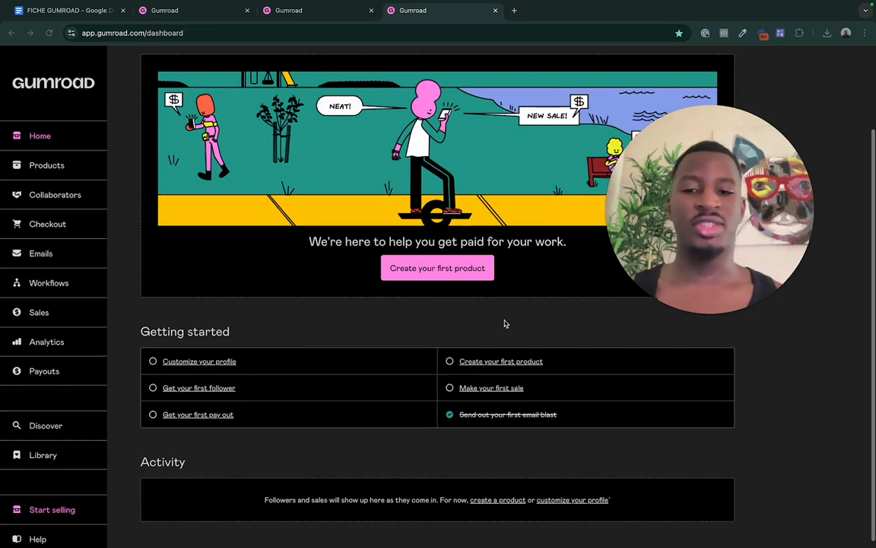
scroll(505, 324, up, 3)
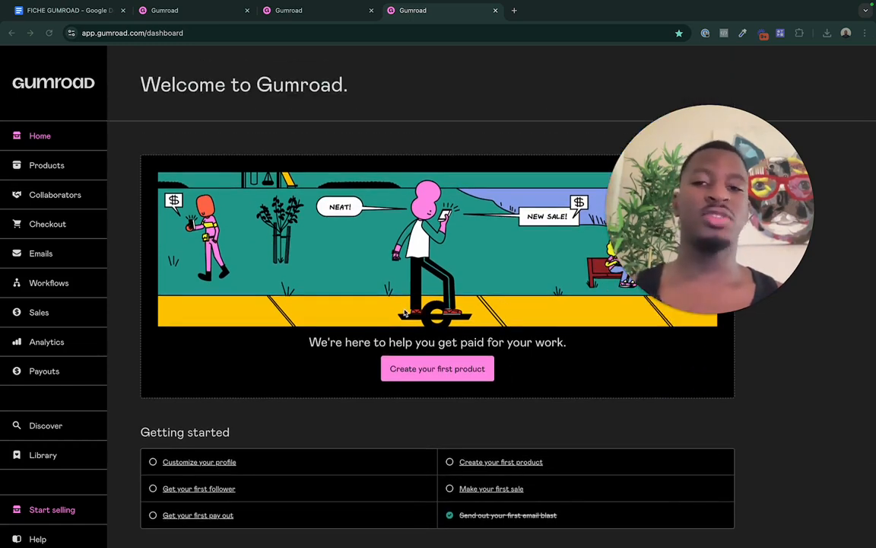
scroll(371, 349, down, 2)
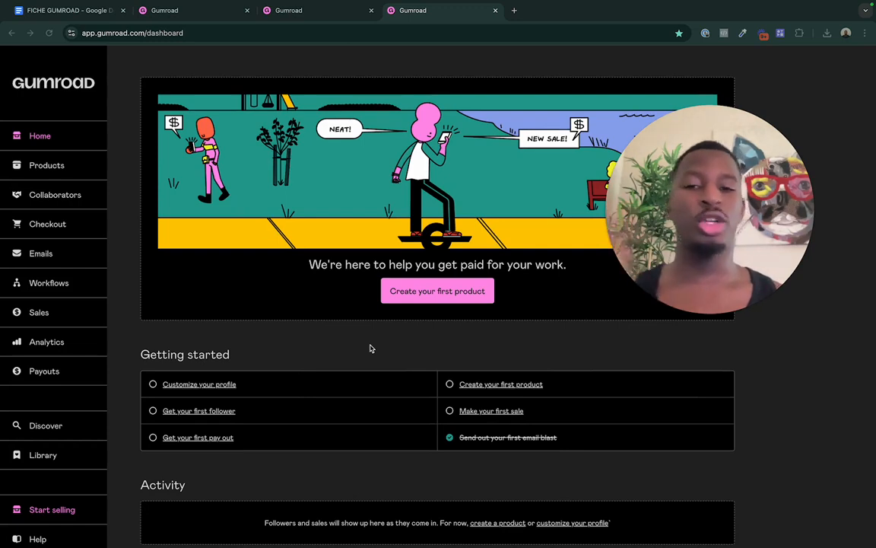
scroll(371, 348, up, 2)
scroll(497, 354, down, 3)
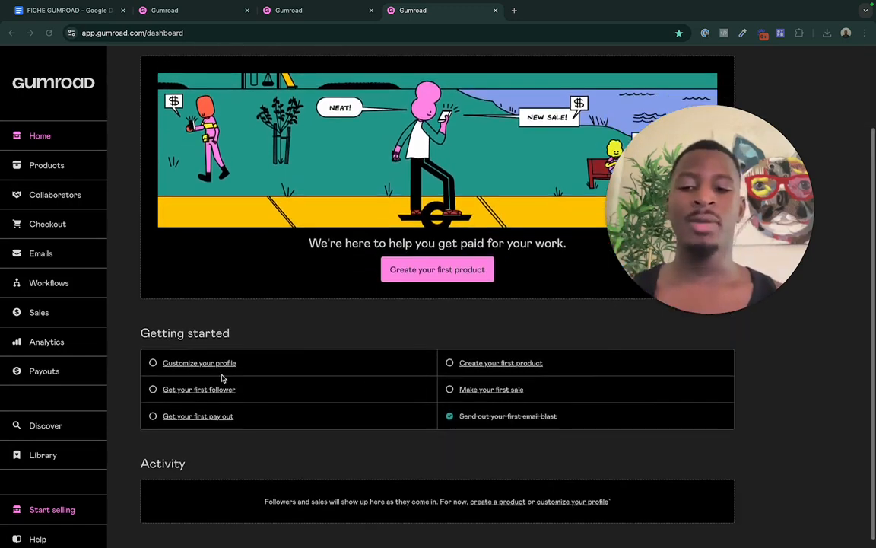
mouse_move(140, 335)
mouse_down()
mouse_move(269, 352)
mouse_move(572, 420)
mouse_up()
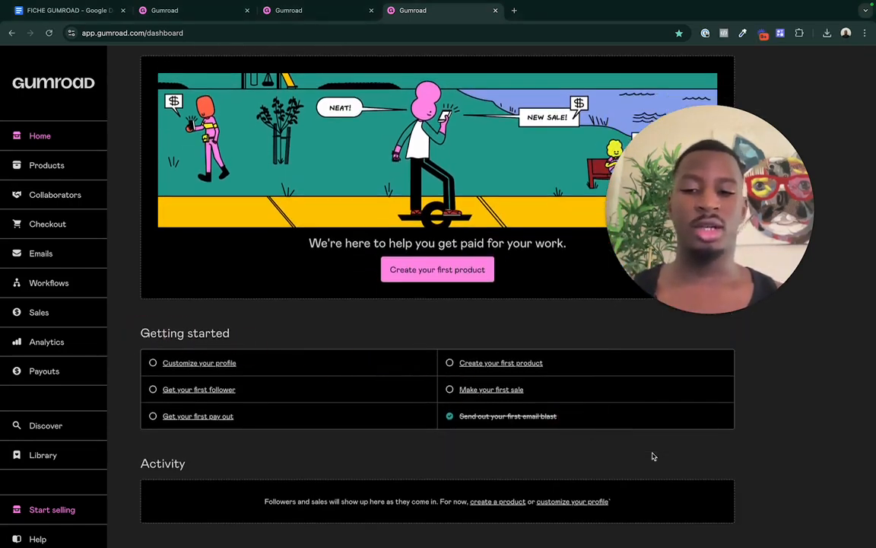
scroll(651, 455, down, 1)
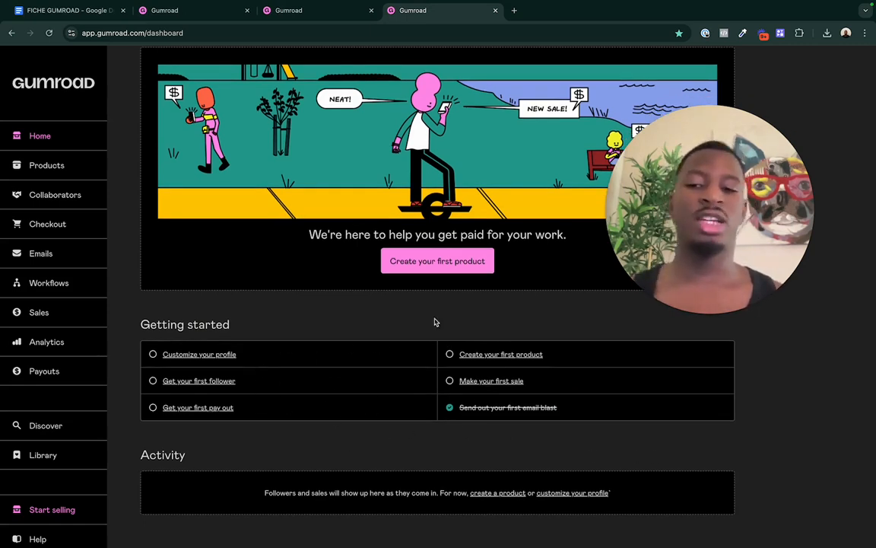
scroll(434, 323, up, 2)
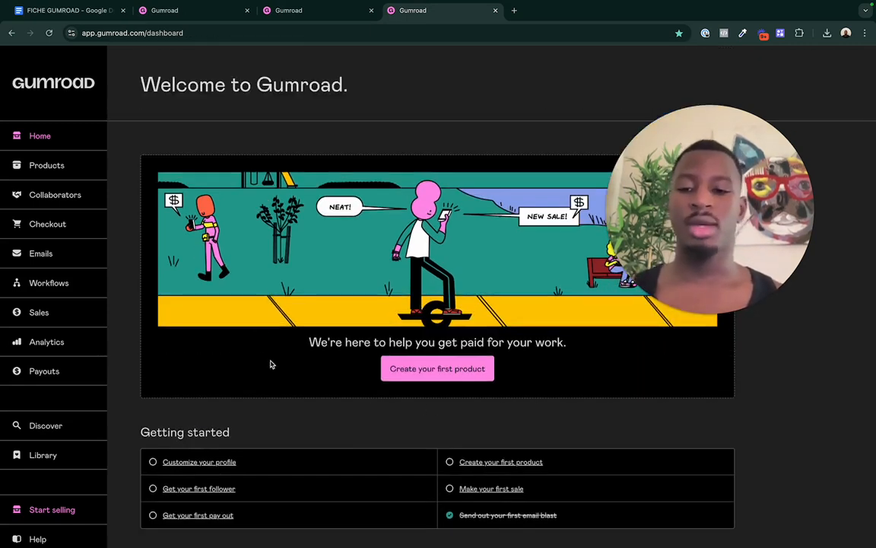
Return to the FICHE GUMROAD document, close two of the Gumroad tabs, and review the first two listed actions.
click(76, 11)
click(246, 11)
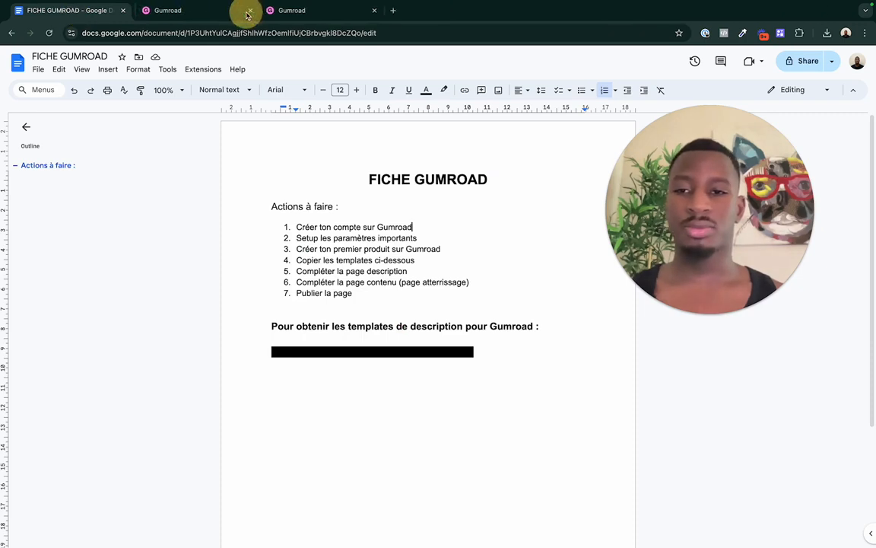
click(246, 11)
triple_click(350, 226)
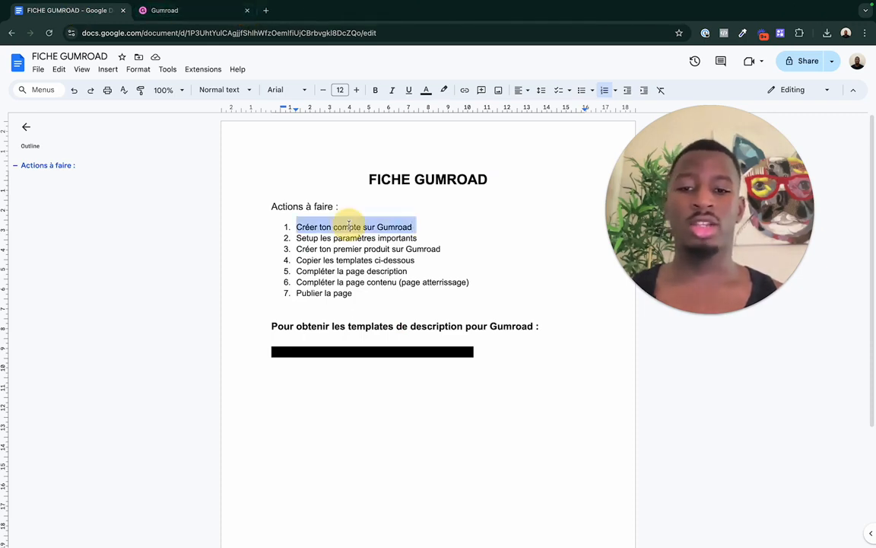
triple_click(357, 238)
Open the Settings page in the remaining Gumroad tab and check the user email and notification options.
click(204, 13)
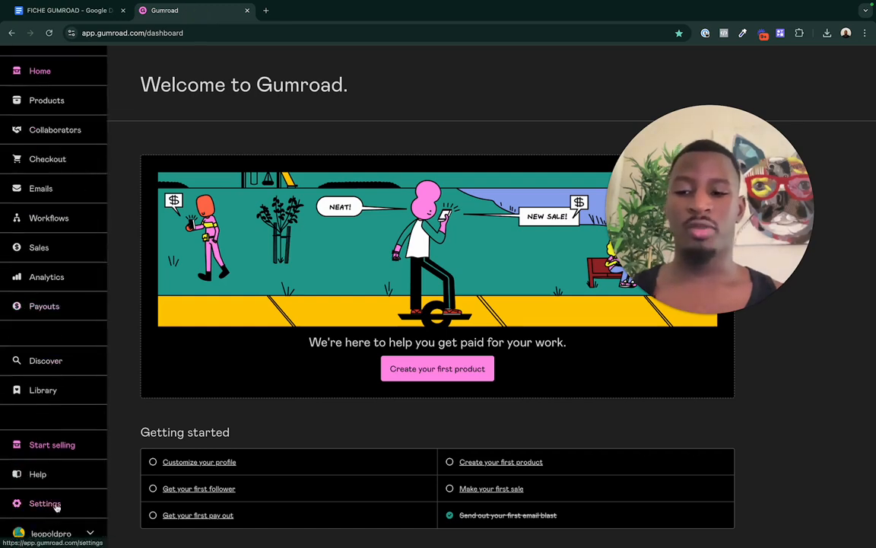
click(54, 504)
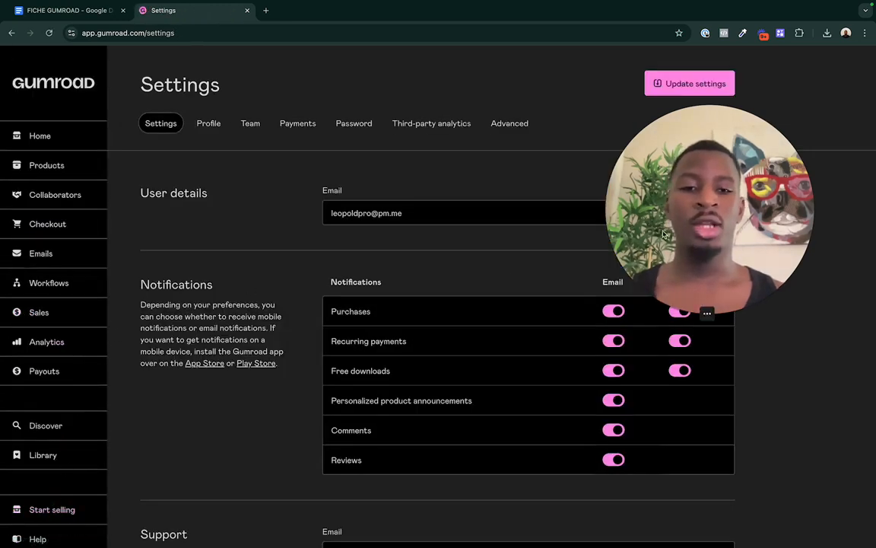
click(345, 214)
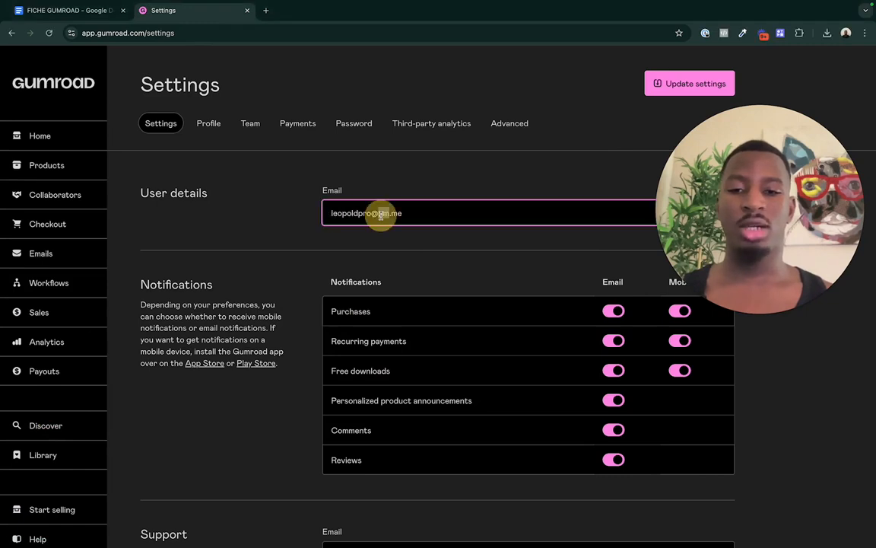
triple_click(382, 215)
click(407, 258)
scroll(415, 283, down, 1)
scroll(416, 283, down, 1)
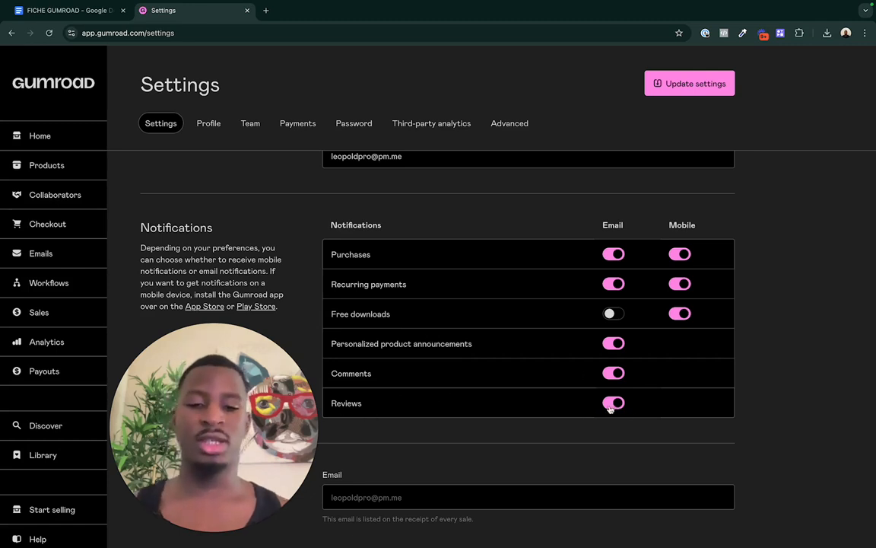
Examine the support email and local settings, and compare the support email with the account email under User details.
scroll(613, 407, down, 3)
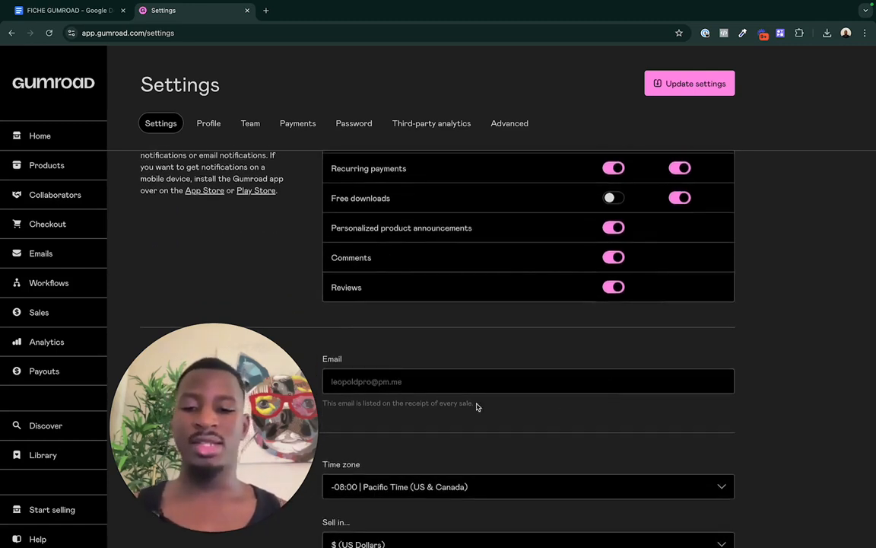
scroll(407, 201, down, 5)
scroll(417, 261, up, 2)
click(370, 244)
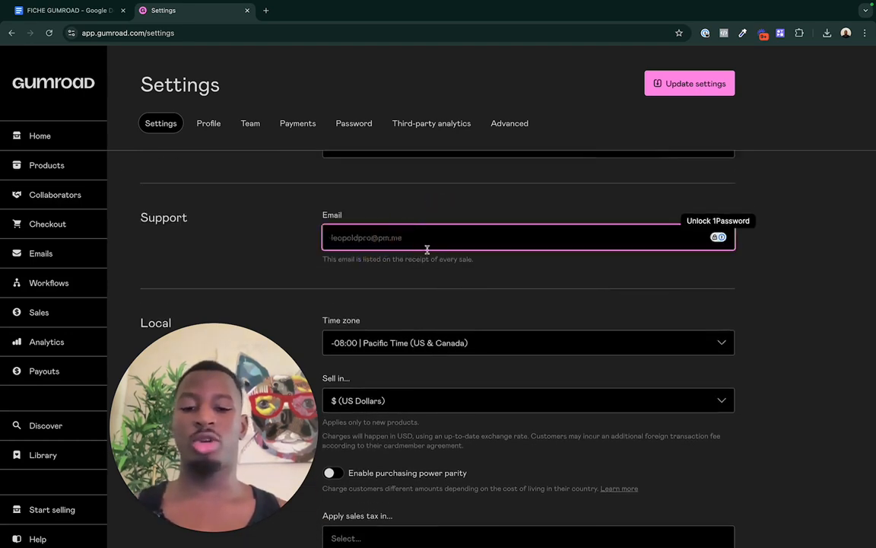
text(leo)
click(393, 304)
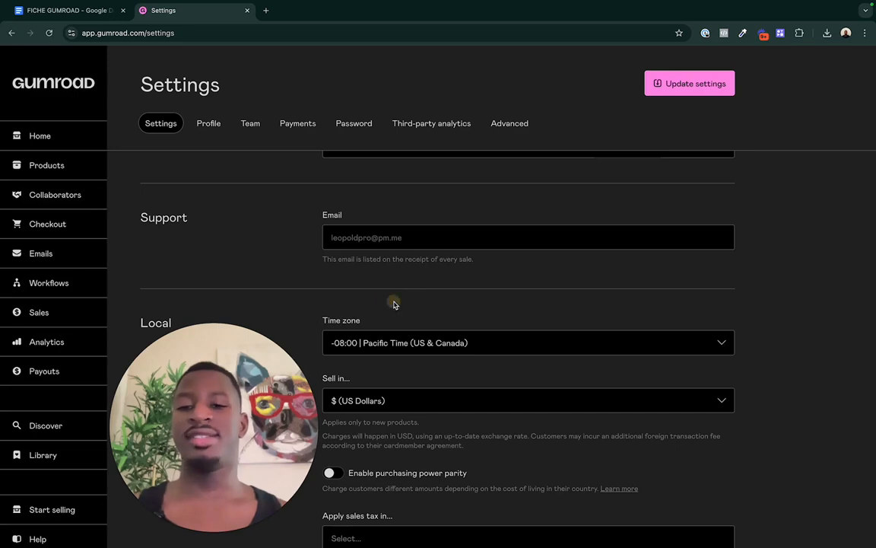
scroll(417, 277, up, 3)
scroll(360, 193, up, 2)
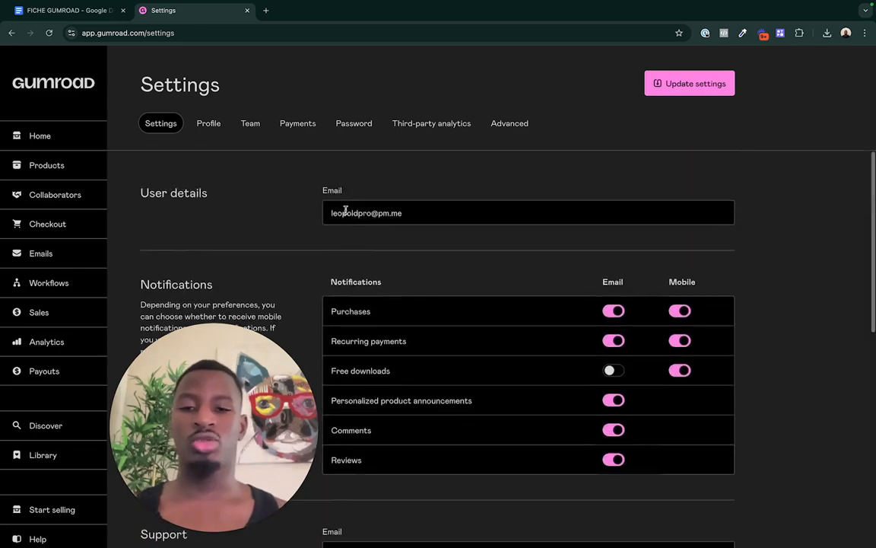
Choose a time zone in the Local section of the Gumroad settings.
scroll(481, 344, down, 5)
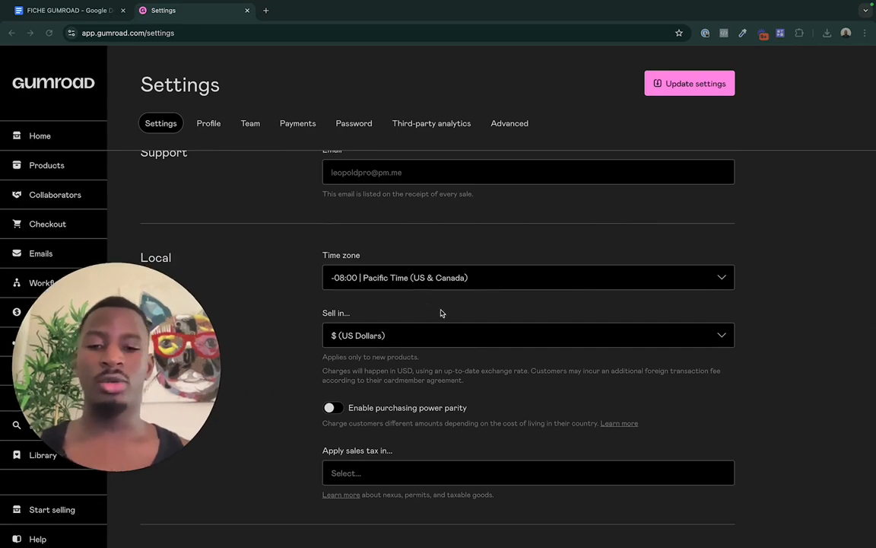
click(391, 279)
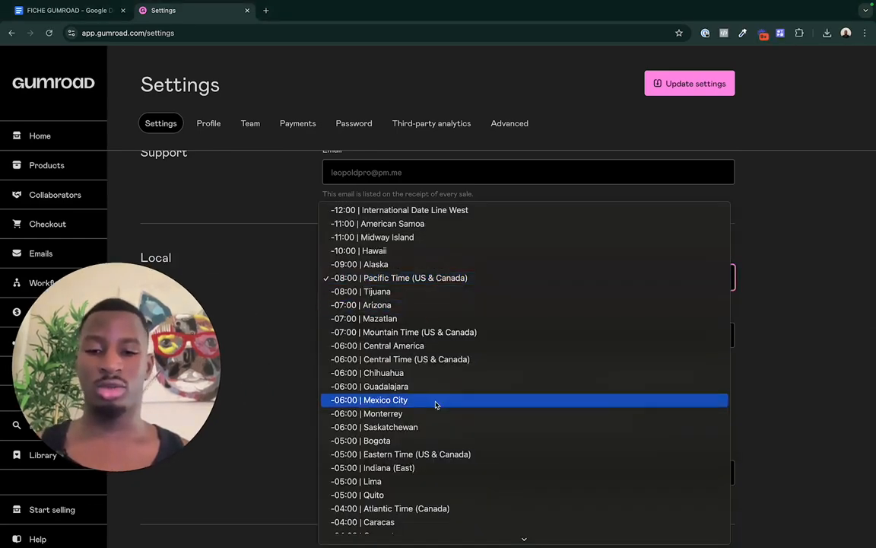
scroll(436, 403, down, 5)
scroll(435, 403, down, 8)
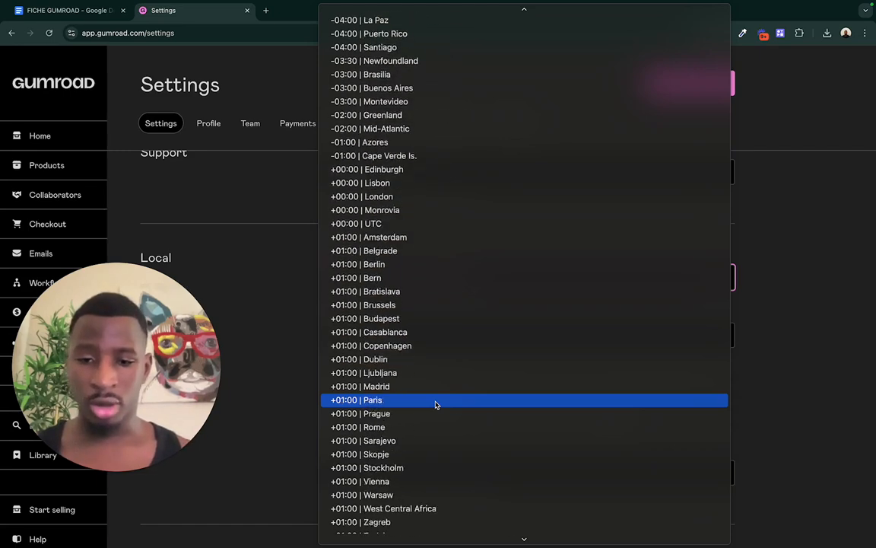
scroll(415, 342, down, 3)
click(408, 307)
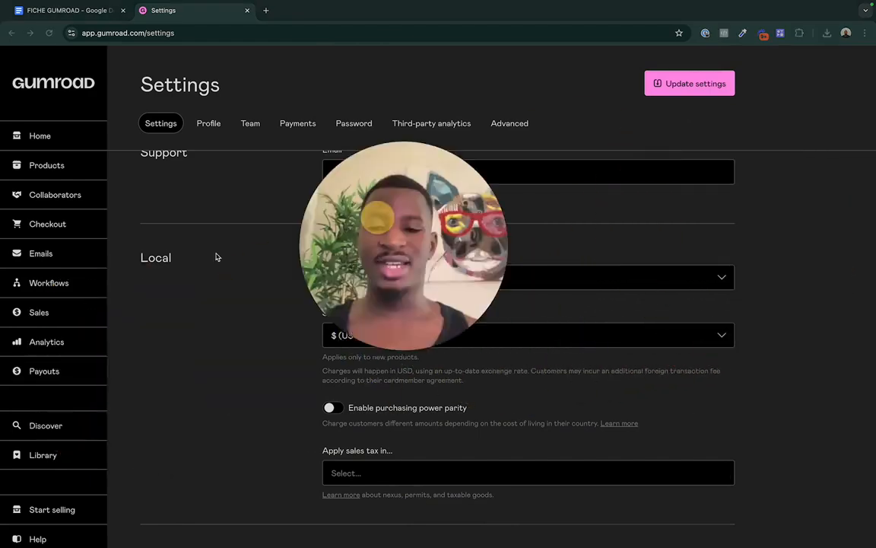
Set the selling currency to € (Euro) and read the note below it about charges and exchange rates.
click(378, 346)
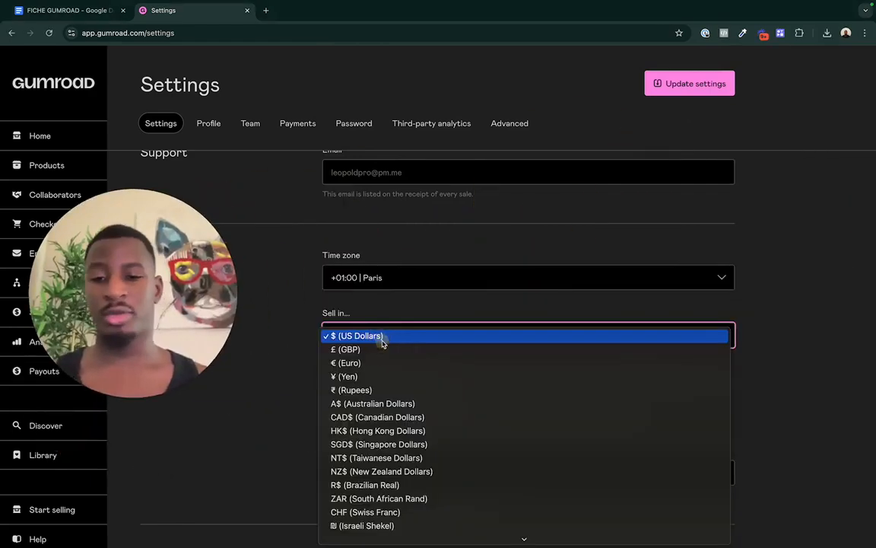
click(381, 363)
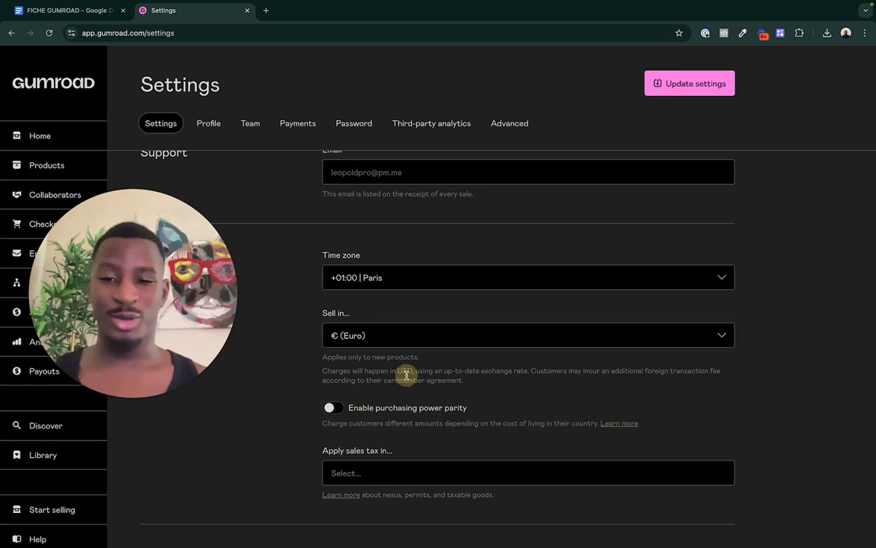
triple_click(500, 383)
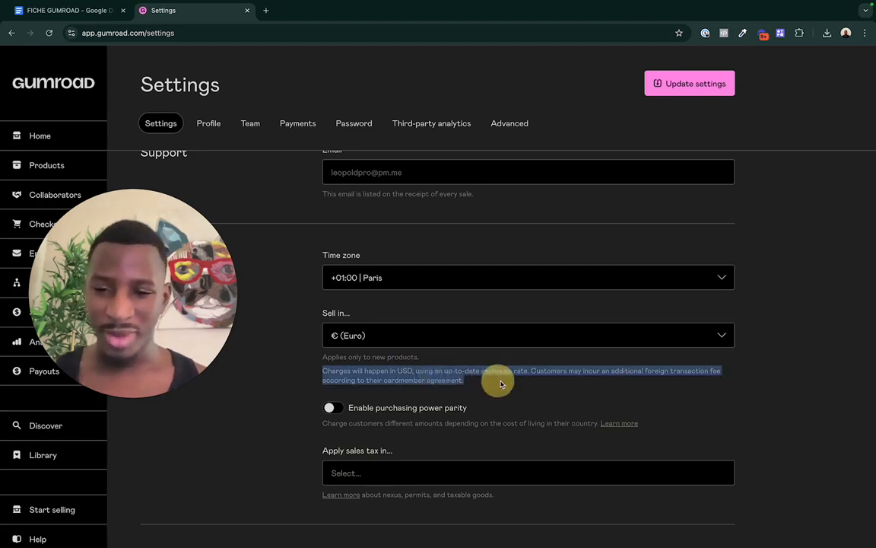
click(500, 383)
Check the sales tax option, review the user details and notifications again, and save the general settings.
scroll(500, 384, down, 2)
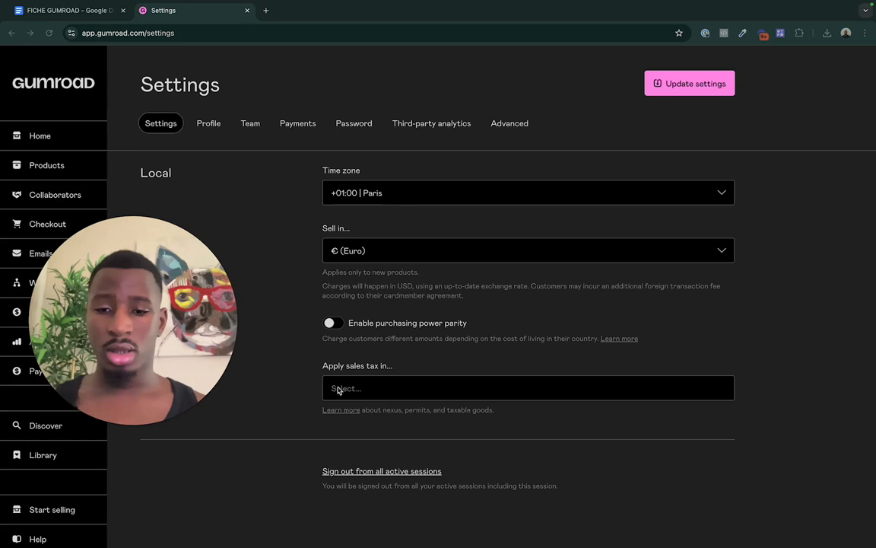
click(468, 380)
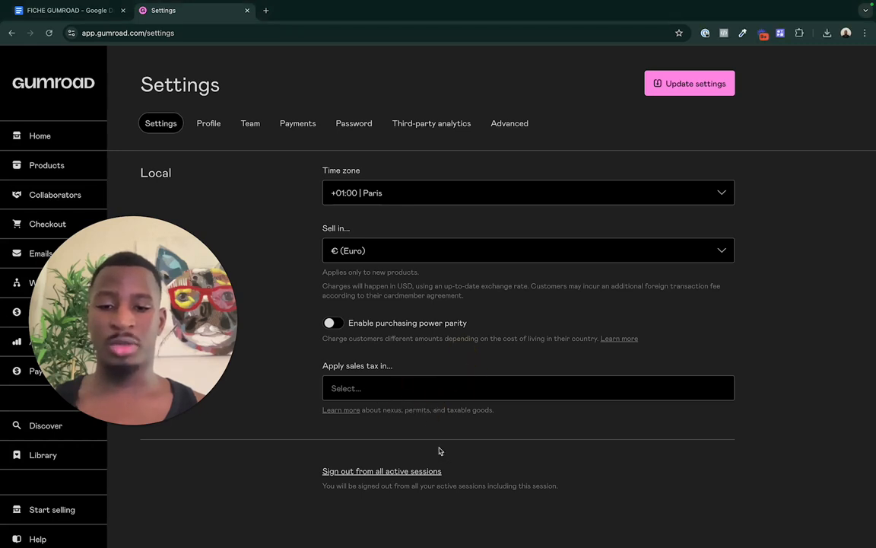
scroll(414, 437, up, 1)
scroll(389, 298, up, 4)
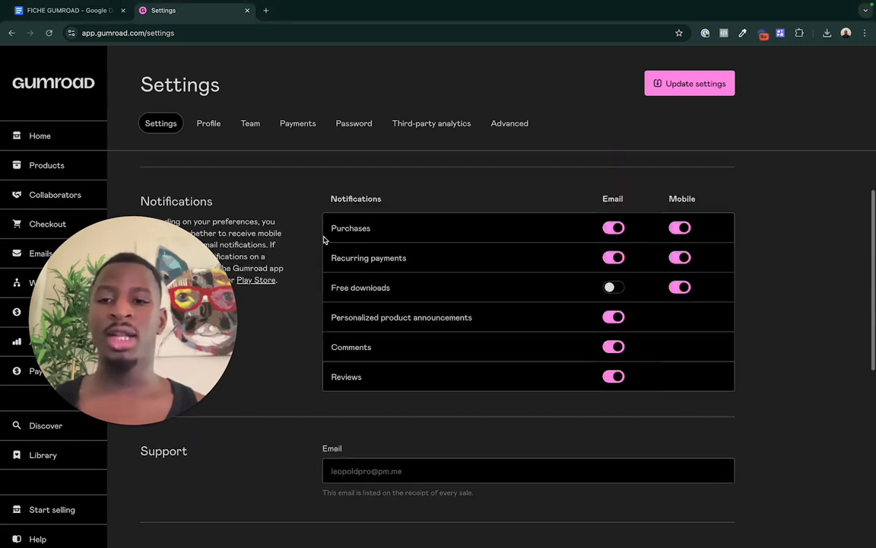
scroll(341, 207, up, 1)
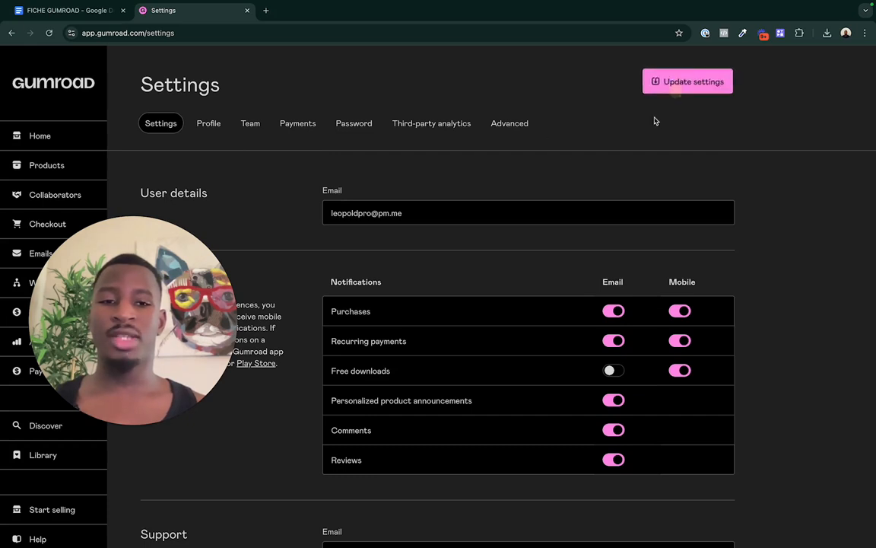
click(650, 80)
Open the profile settings and enter the username digitalorigin and the name Digital Origin.
click(210, 124)
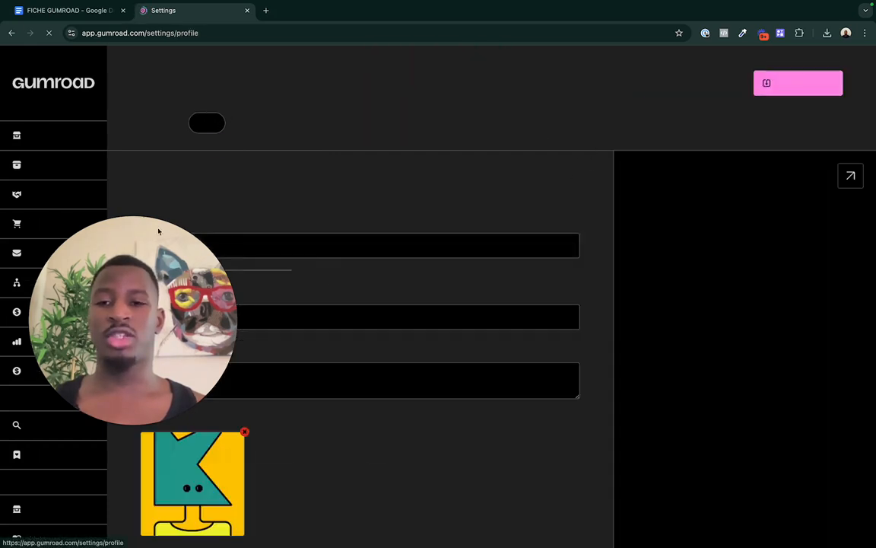
double_click(197, 249)
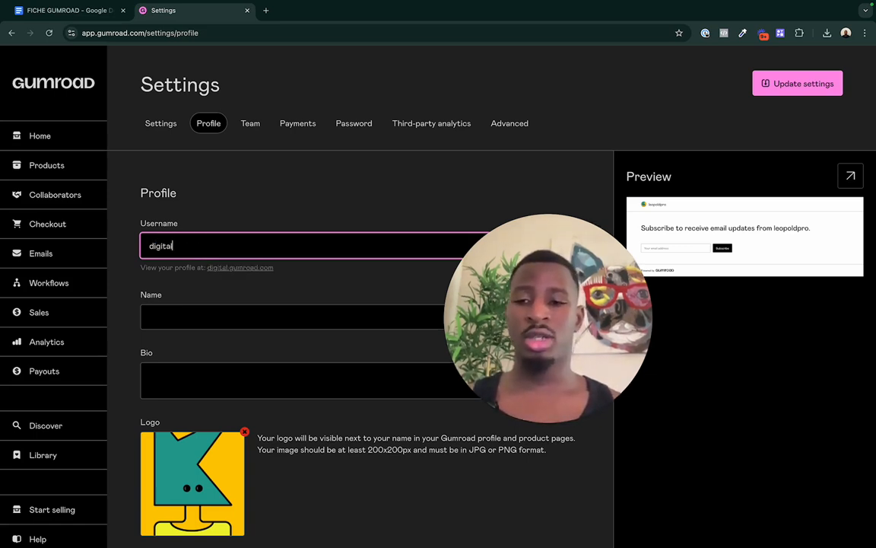
click(186, 313)
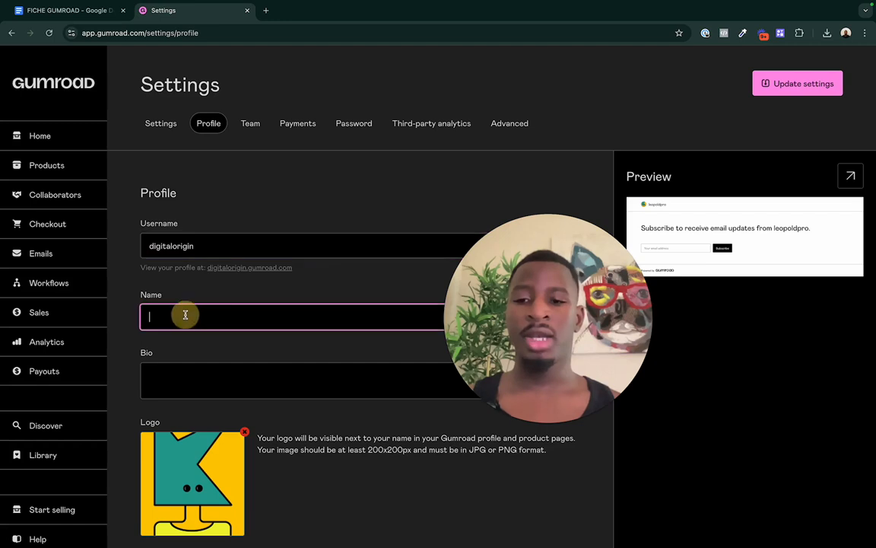
text(Digital Origin)
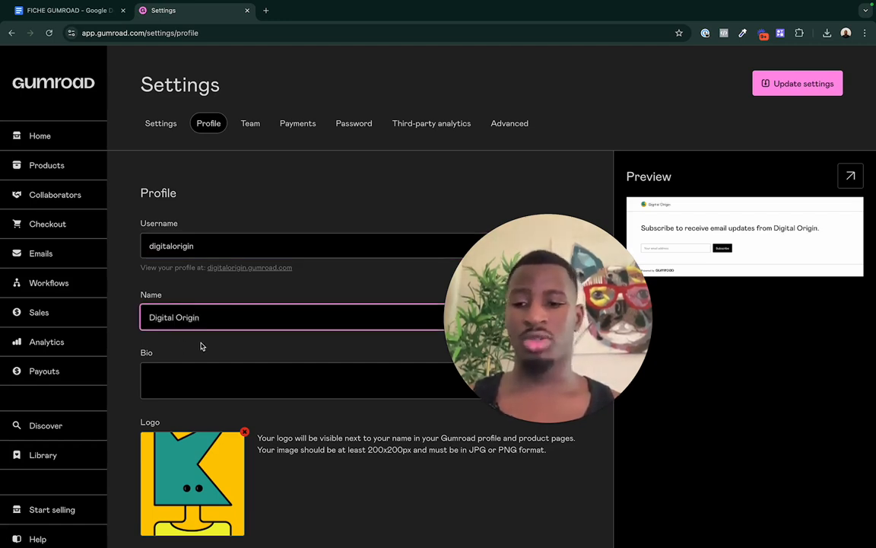
Enter the bio "Alder les personnes ordinaires à créer, promouvoir et vendre des produits digitaux sur internet sans être expert en marketing.".
scroll(220, 342, down, 3)
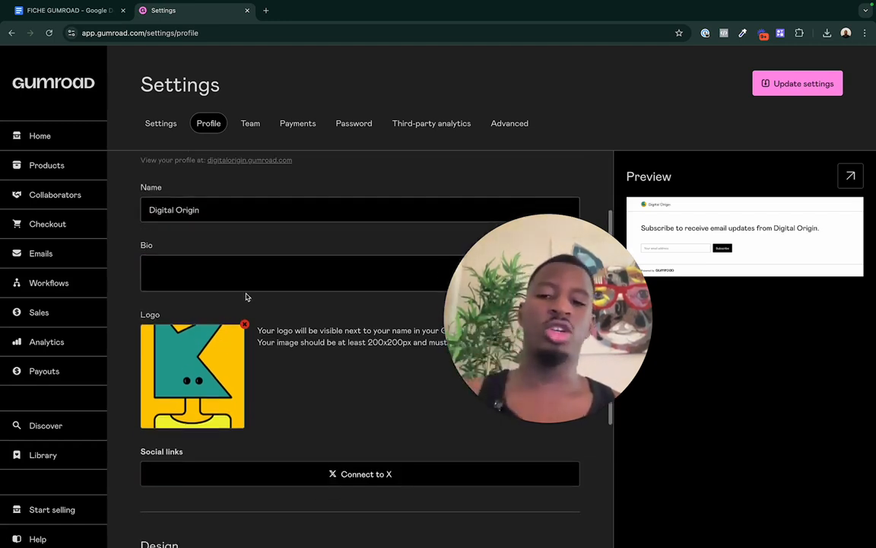
click(250, 274)
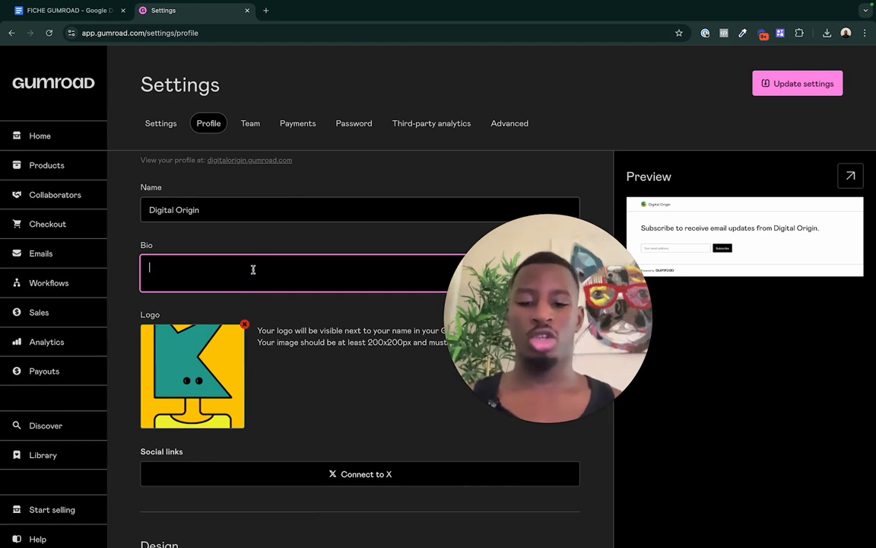
text(A)
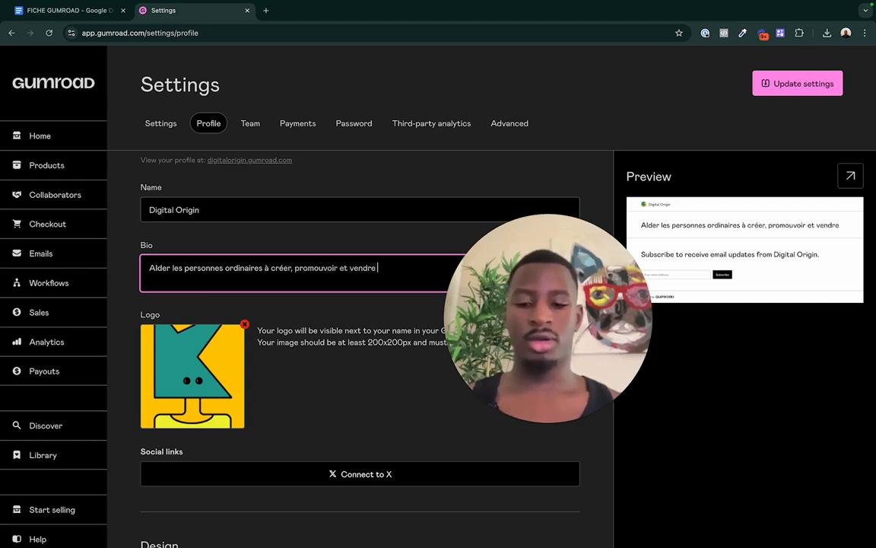
text(des produits digitaux sur internet sans être expert en marketin)
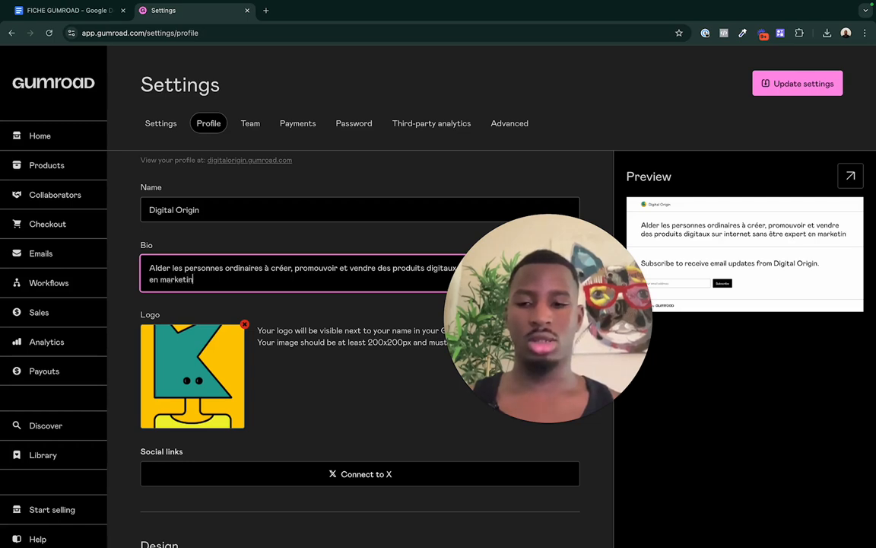
text(g.)
drag(522, 327, 491, 381)
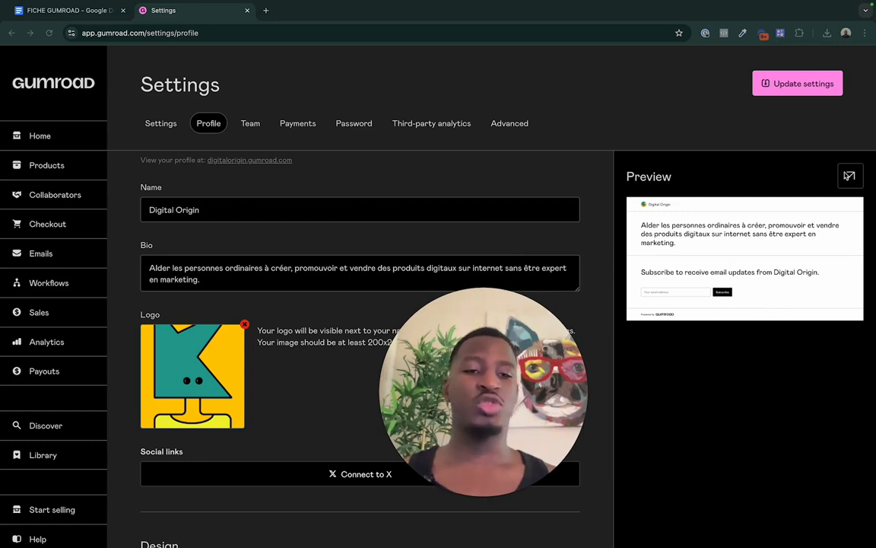
Preview the public profile page in a new tab and return to the profile settings.
click(854, 176)
click(854, 176)
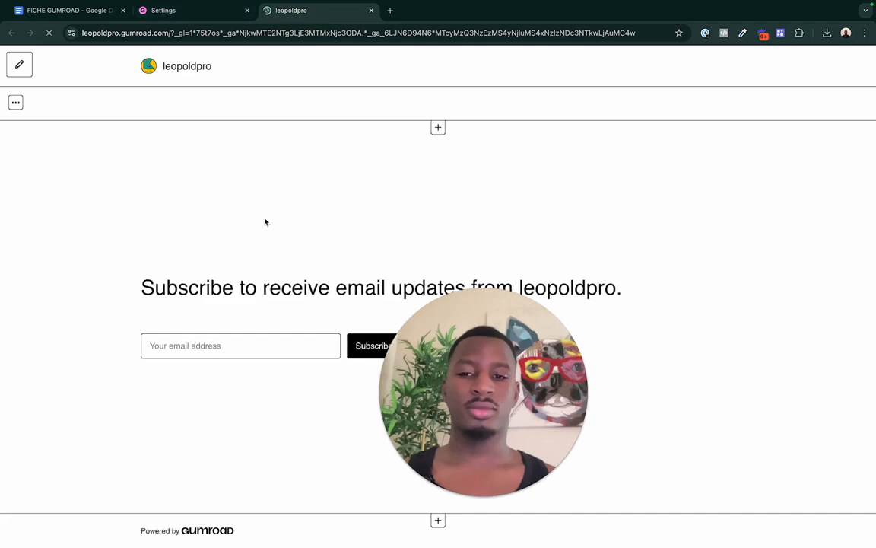
click(186, 6)
click(131, 157)
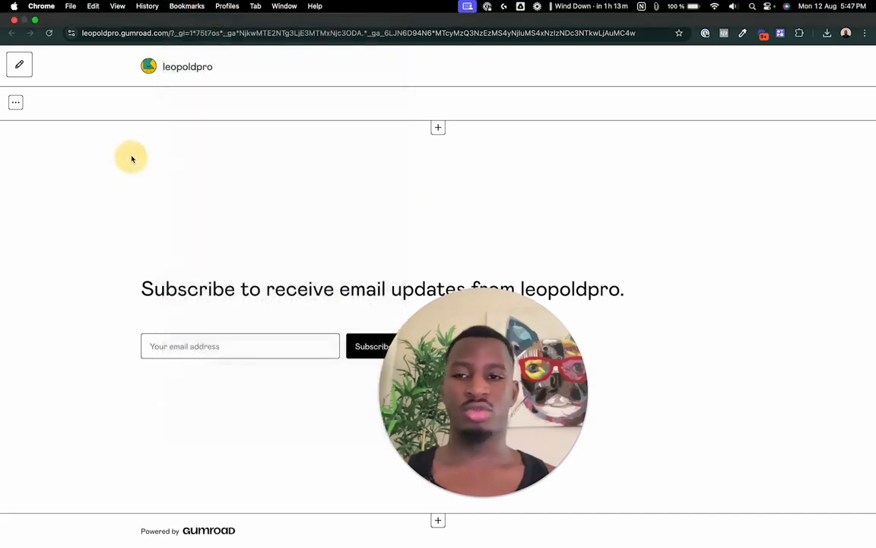
click(217, 17)
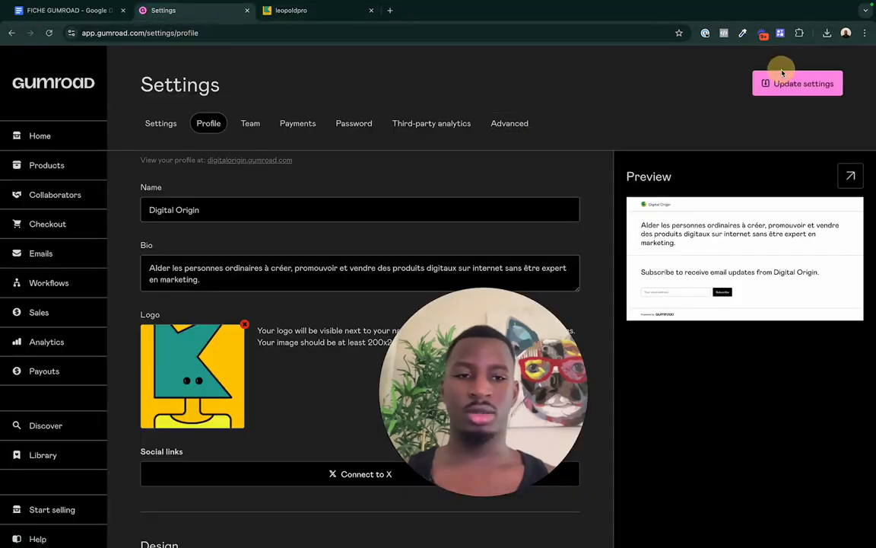
Try to save the profile, look through the storefront at digitalorigin.gumroad.com, and close it to return to the profile settings.
click(807, 90)
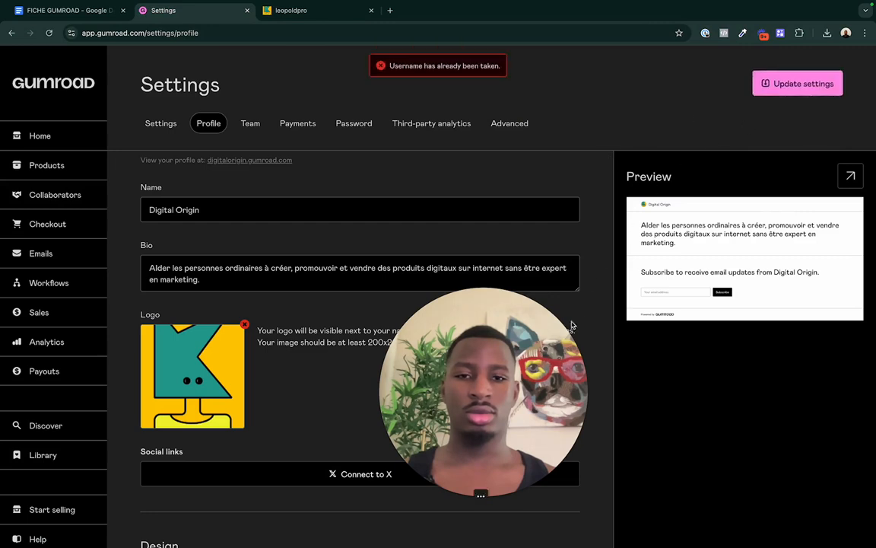
scroll(165, 164, up, 2)
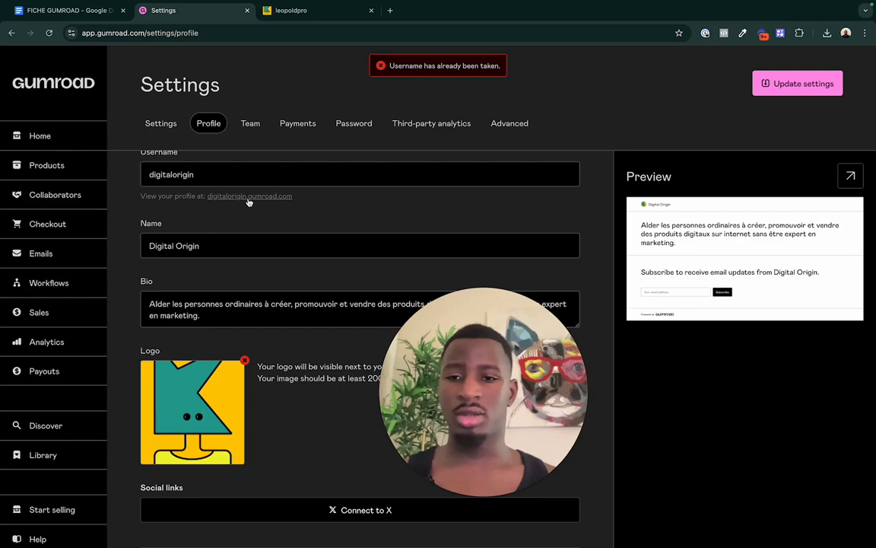
click(450, 12)
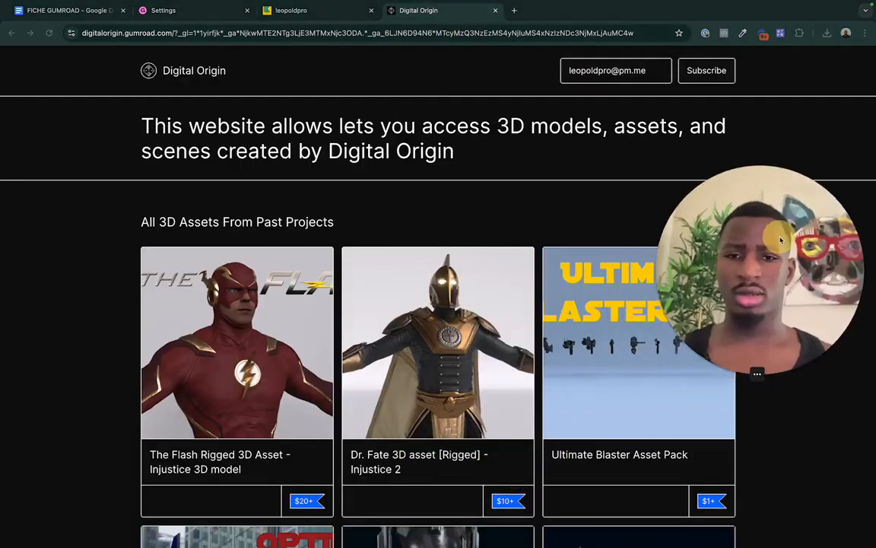
scroll(417, 299, down, 10)
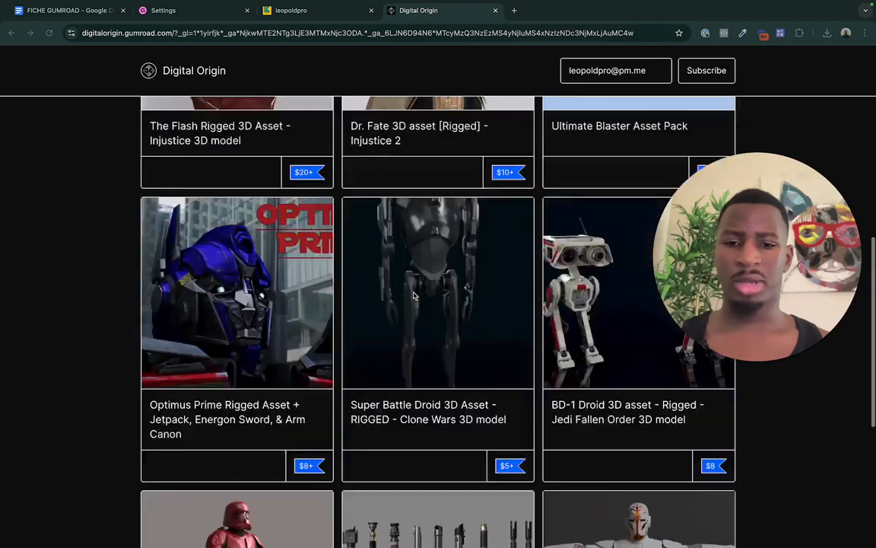
scroll(414, 295, up, 10)
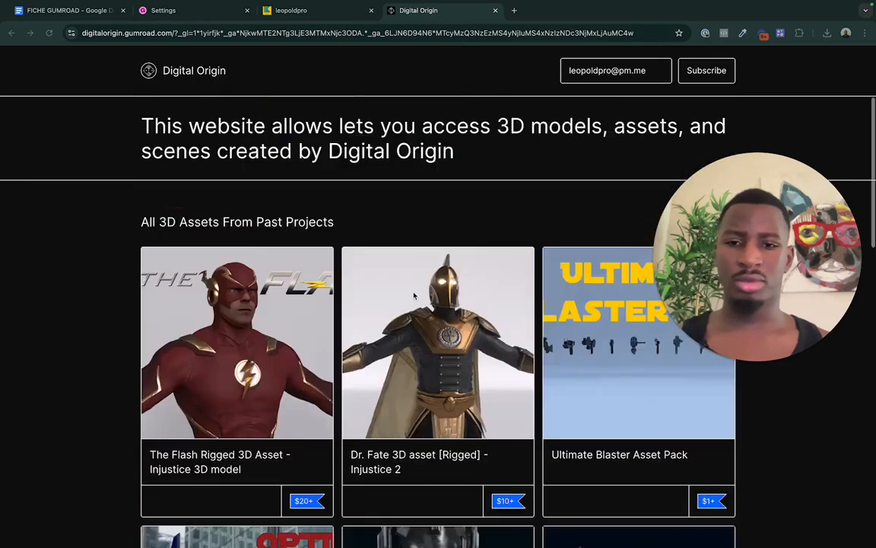
click(495, 10)
click(190, 10)
Change the username to digitaloriginmastery and save the profile settings.
click(172, 174)
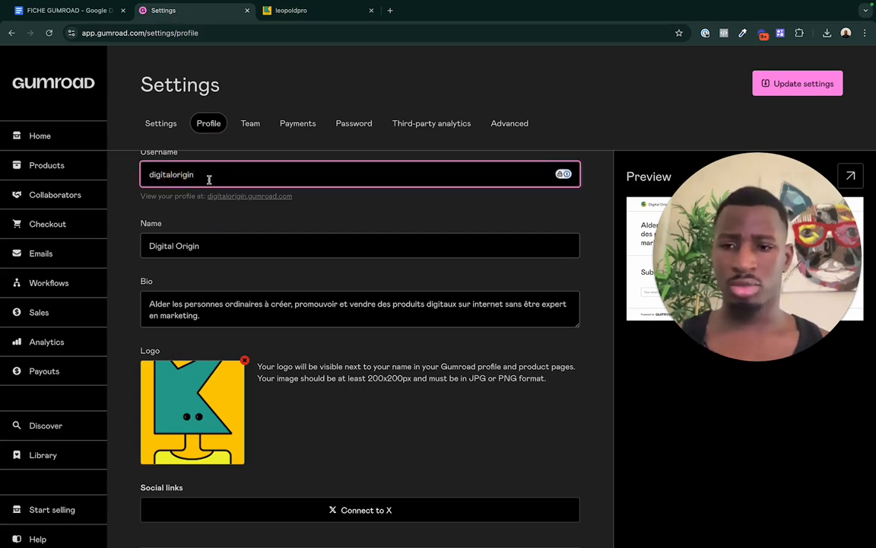
click(195, 175)
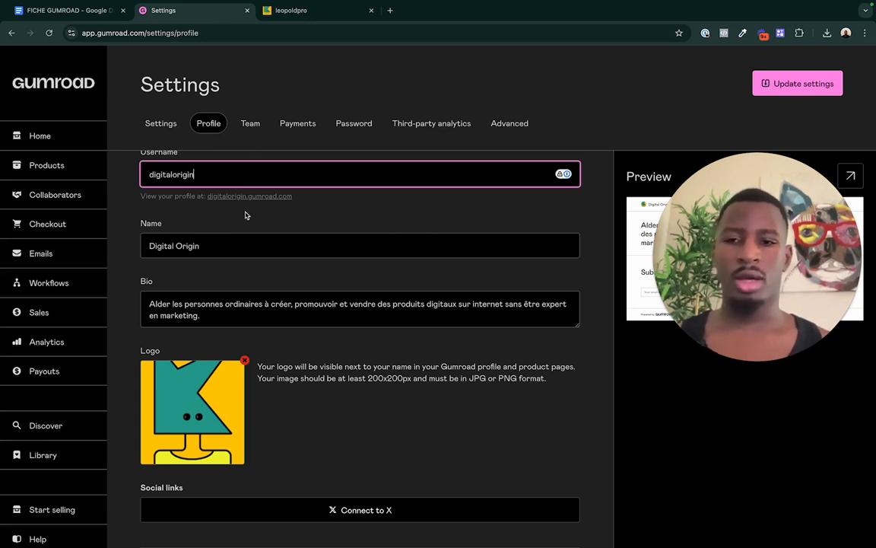
text(mastery)
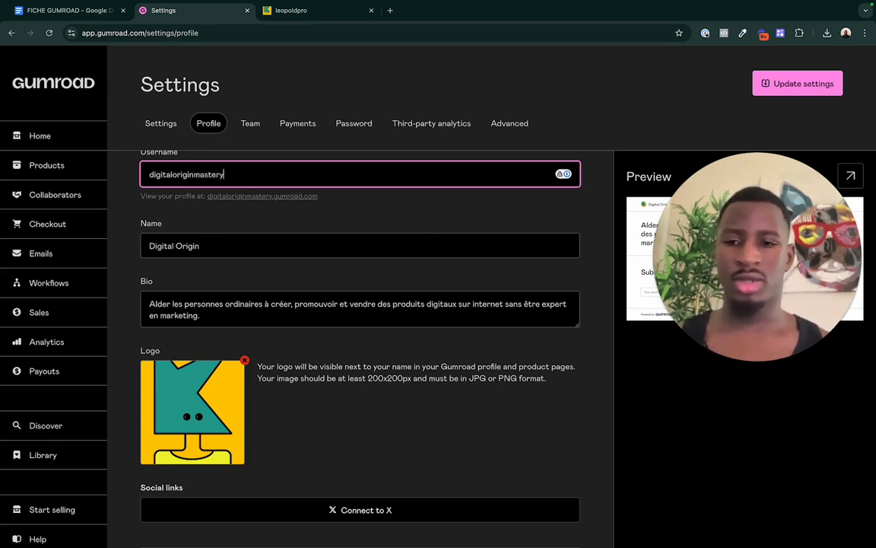
click(428, 229)
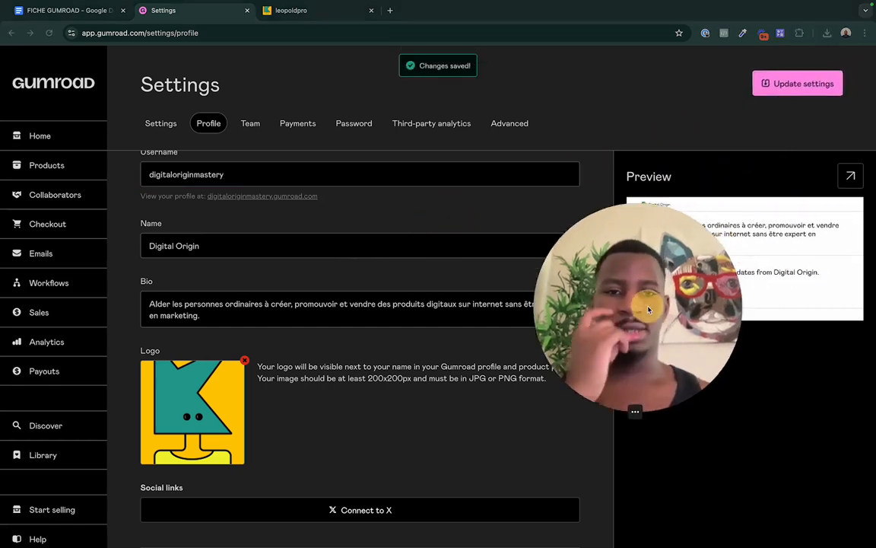
Close the outdated preview tabs, reload the profile settings, and preview the public profile to proofread its bio.
click(851, 176)
click(495, 10)
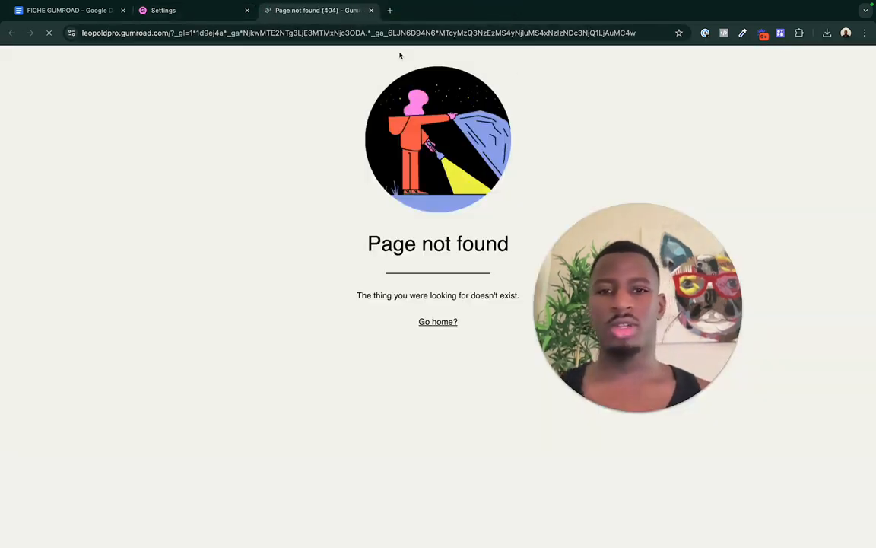
click(372, 10)
key(super+r)
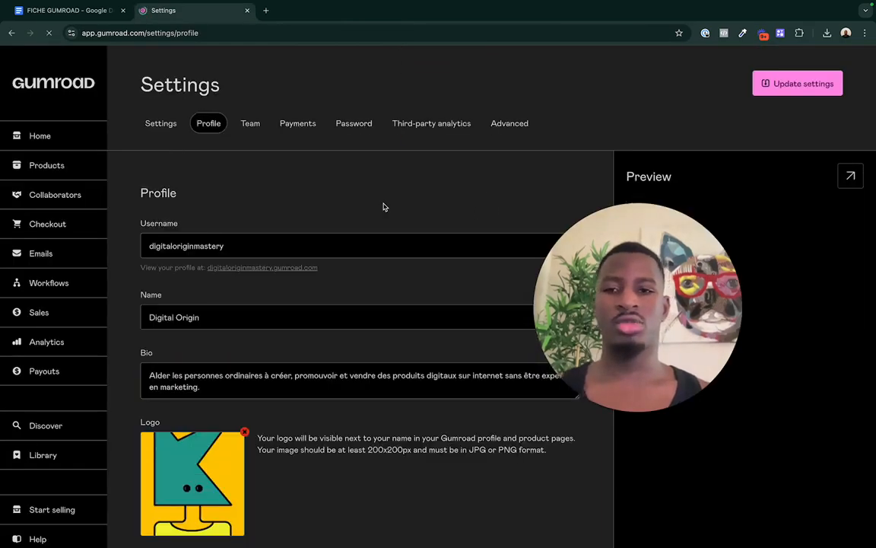
click(851, 176)
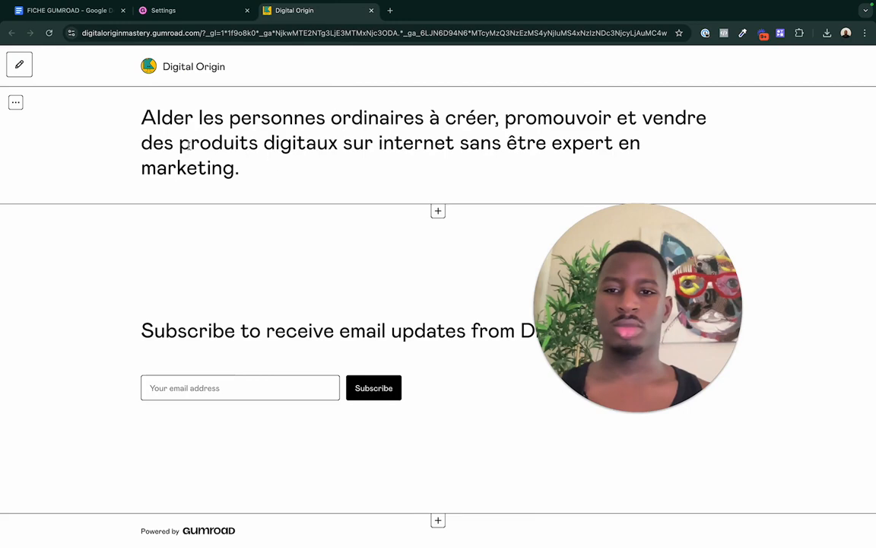
drag(140, 117, 410, 169)
Correct the first word of the bio to "Aider" in the profile settings.
click(195, 10)
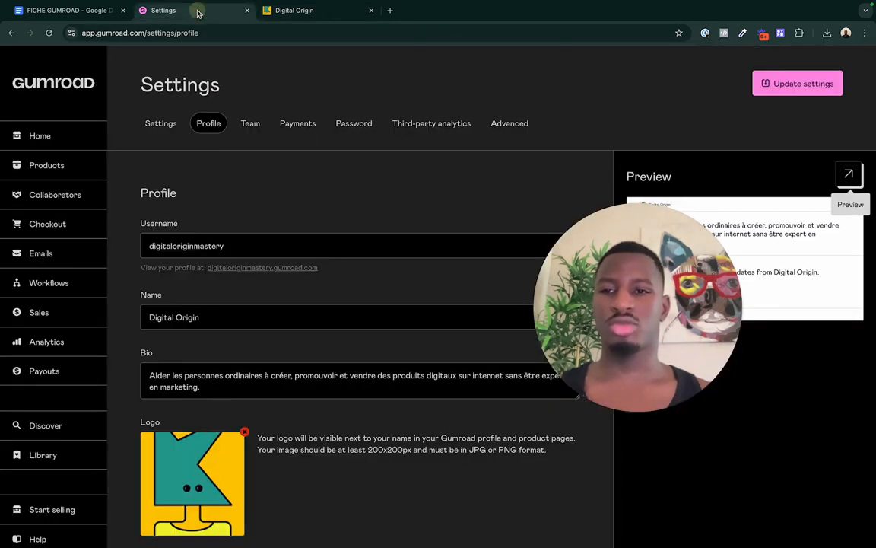
click(160, 373)
key(BackSpace)
key(BackSpace)
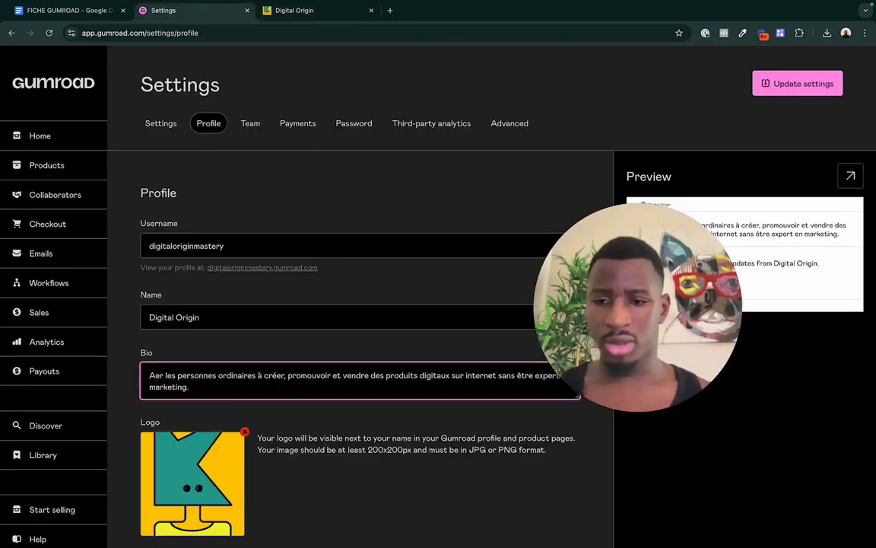
text(id)
click(327, 357)
scroll(386, 339, down, 4)
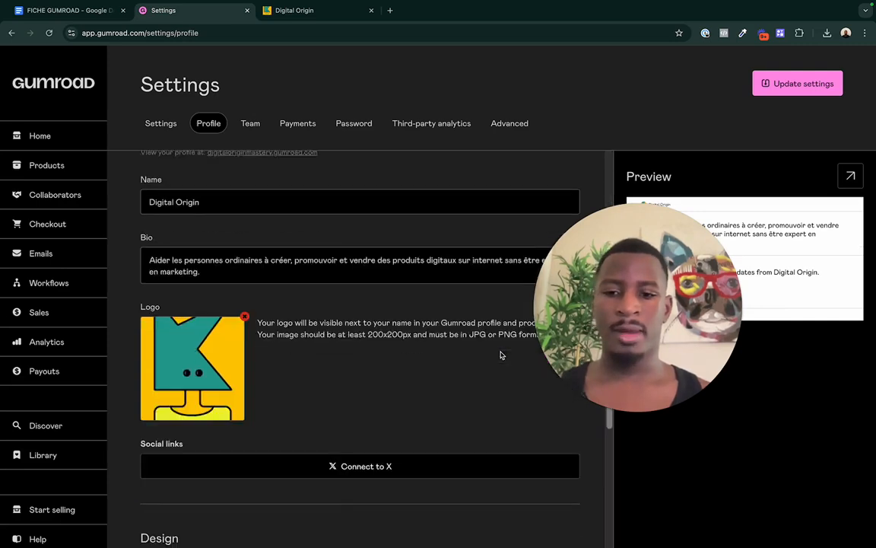
scroll(218, 261, up, 1)
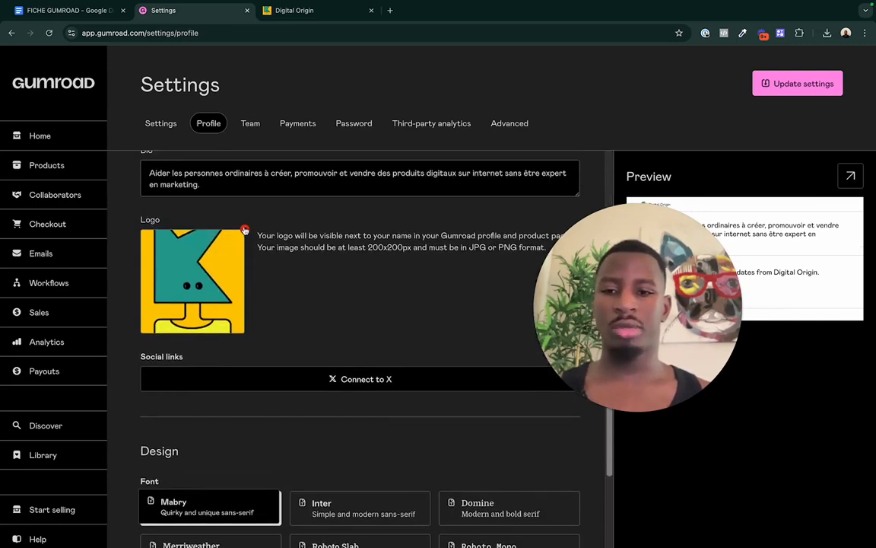
Replace the profile logo with the image "Vignette - Guide - 600x600 (2).png" from the Downloads folder.
click(419, 249)
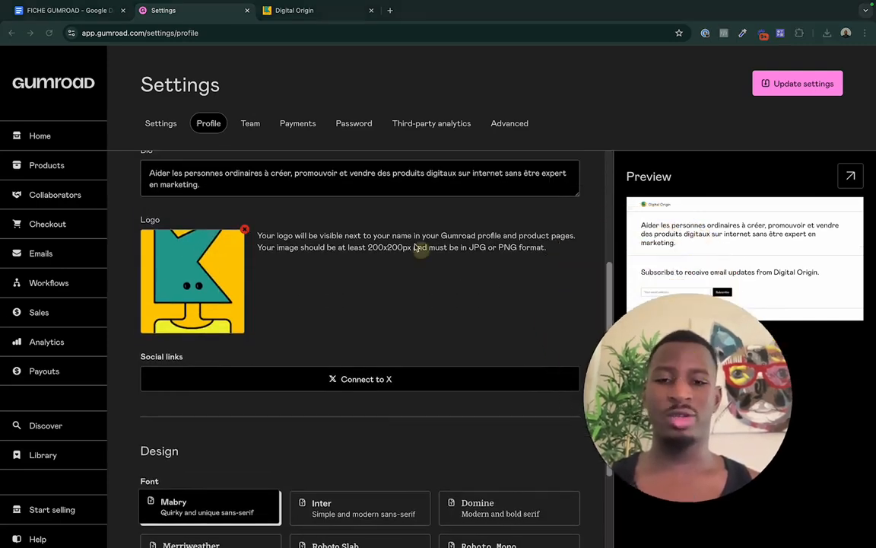
click(372, 251)
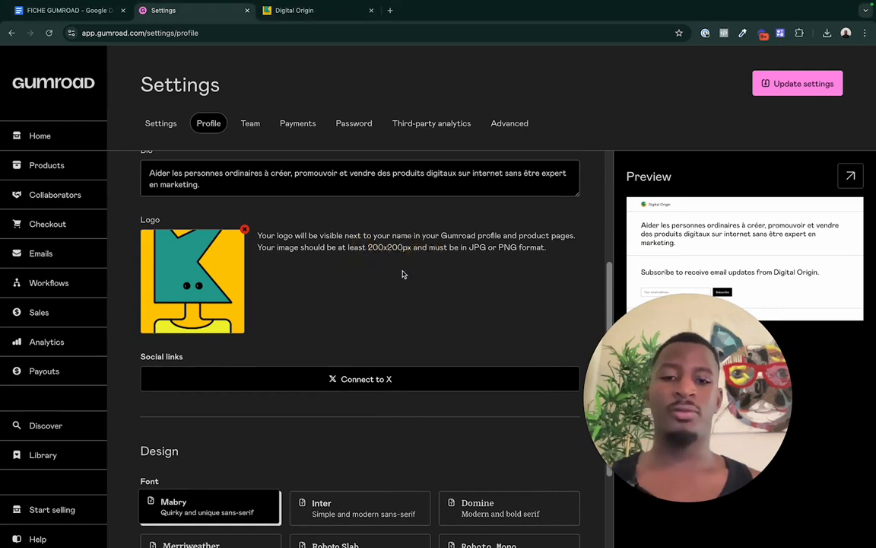
click(243, 223)
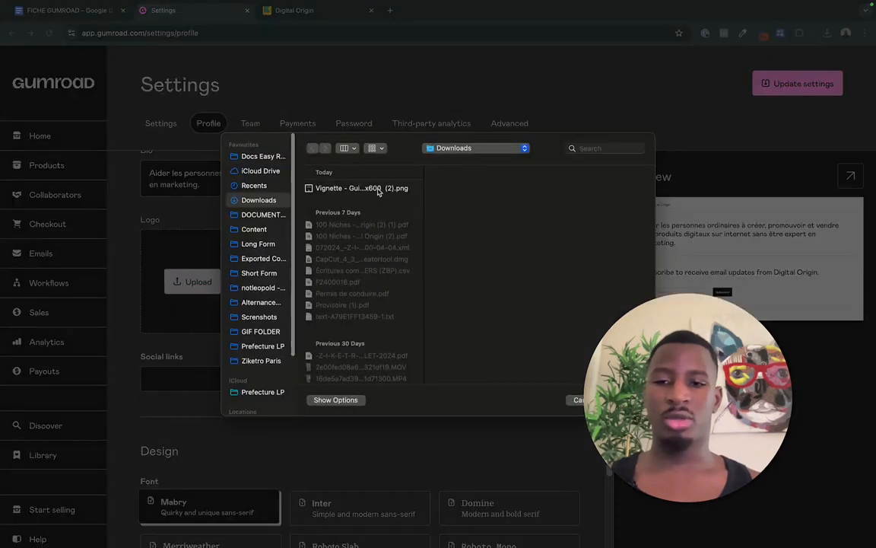
click(378, 189)
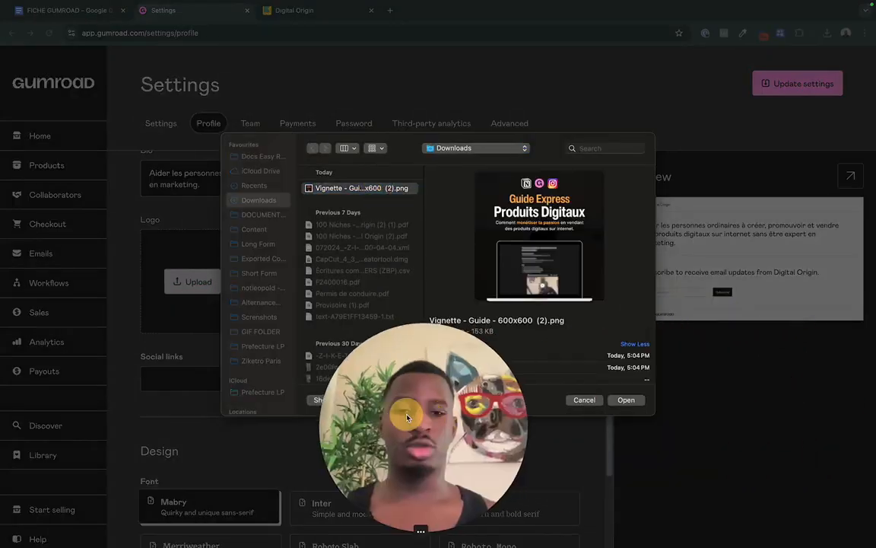
click(627, 400)
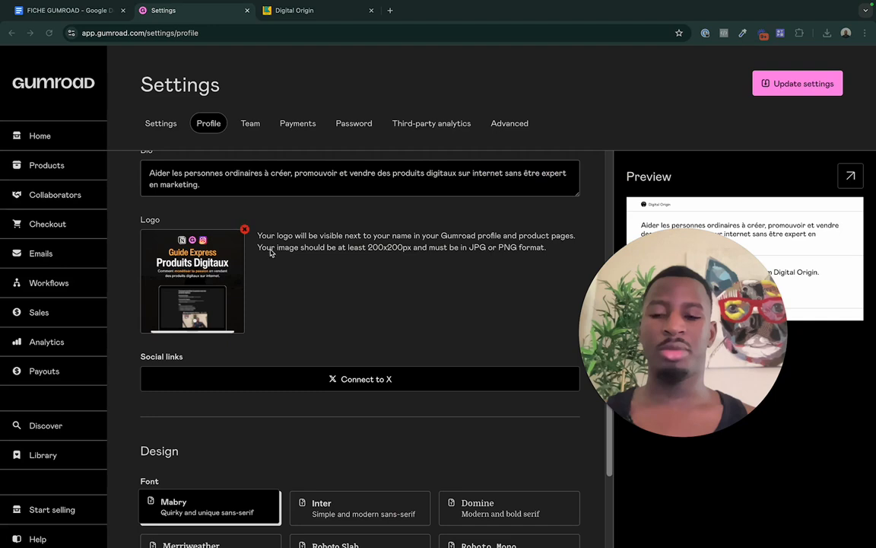
Save the profile settings and check the new logo on the public profile page.
scroll(337, 225, up, 5)
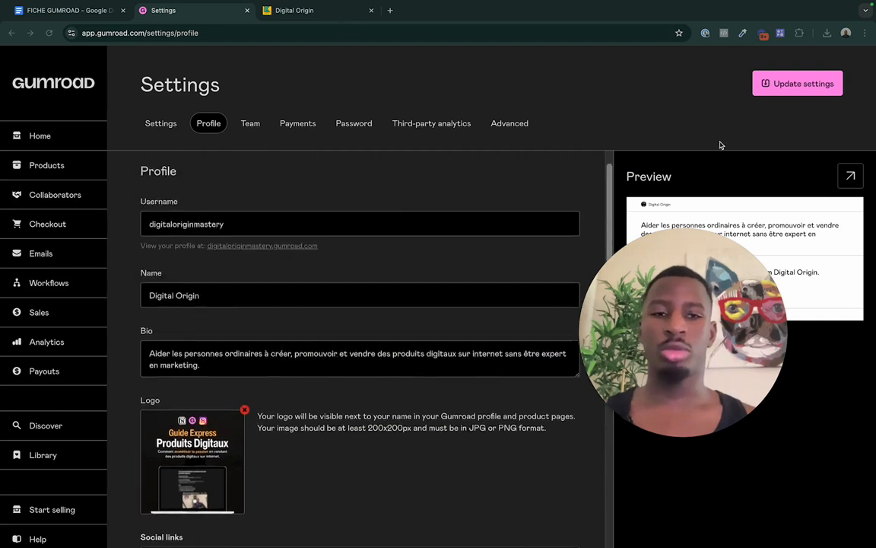
click(820, 84)
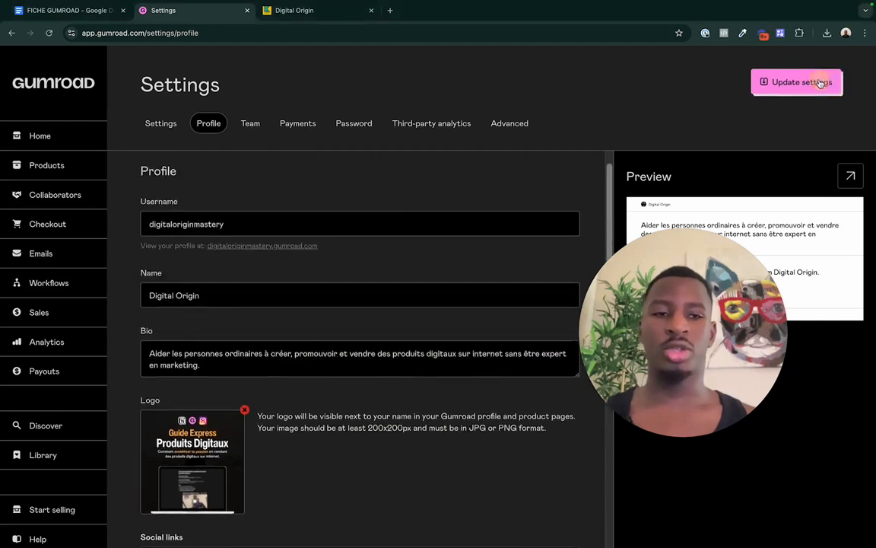
click(328, 10)
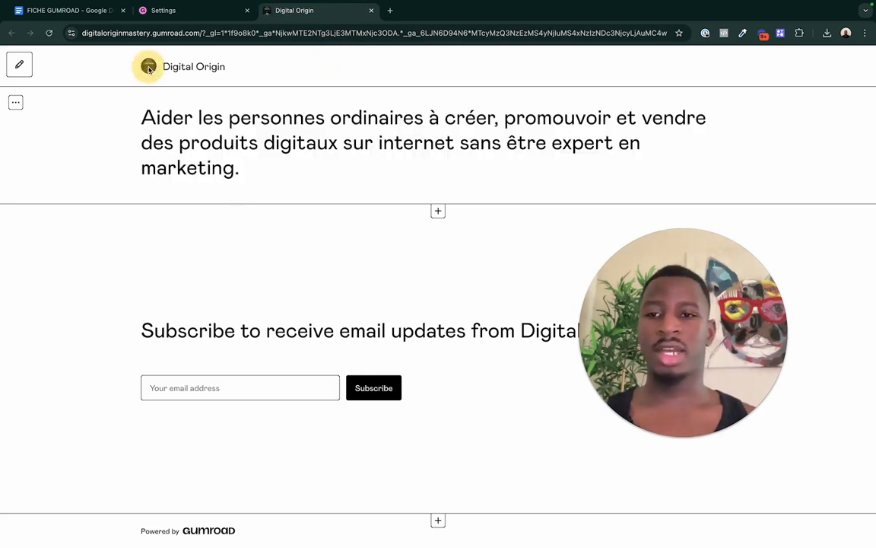
click(186, 10)
Look through the profile's design options and try the Inter and Roboto Slab fonts without saving.
scroll(275, 299, down, 3)
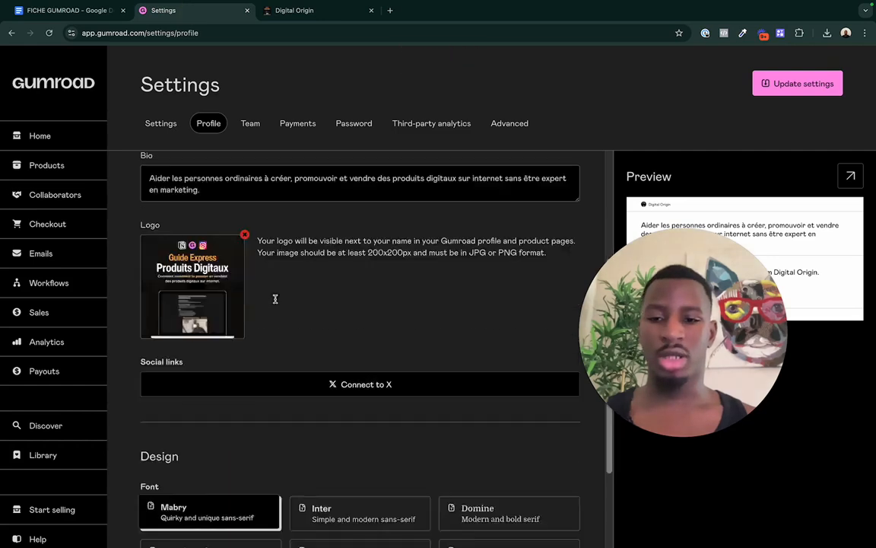
scroll(275, 299, down, 2)
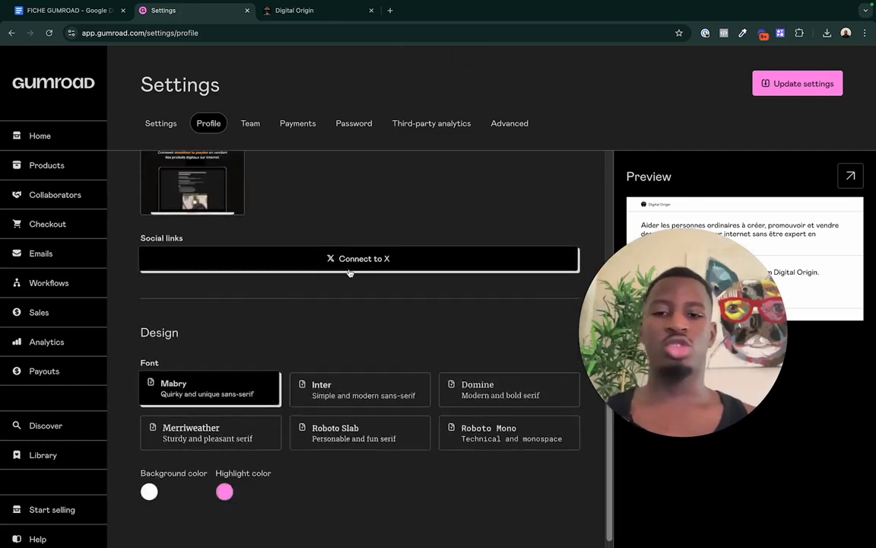
scroll(351, 268, down, 1)
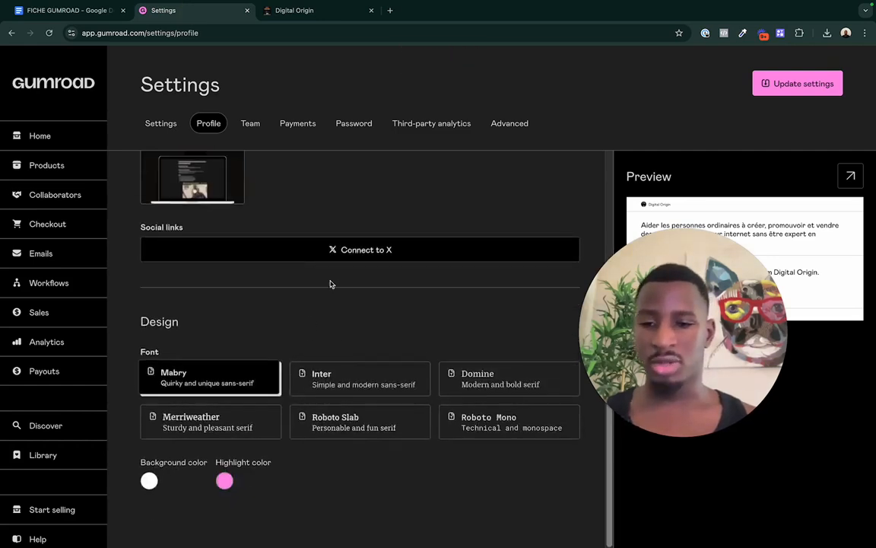
click(224, 480)
click(362, 521)
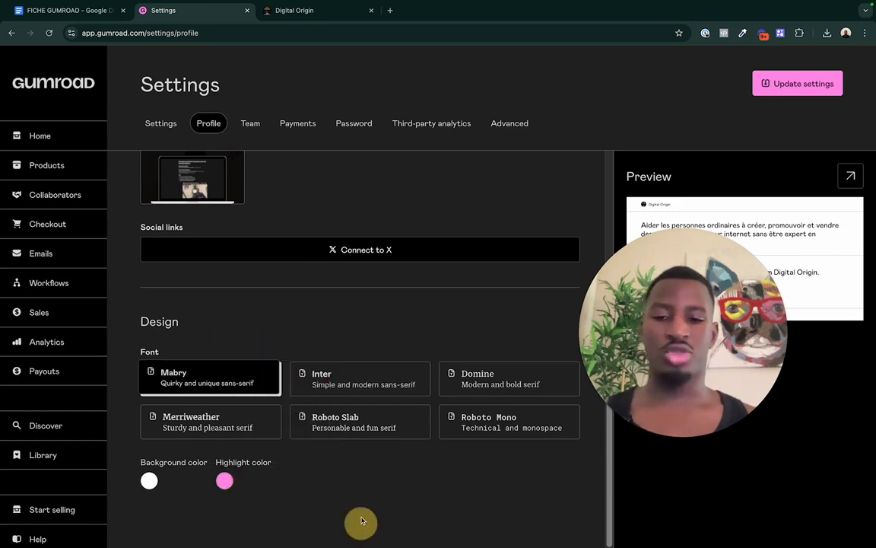
click(355, 374)
click(376, 419)
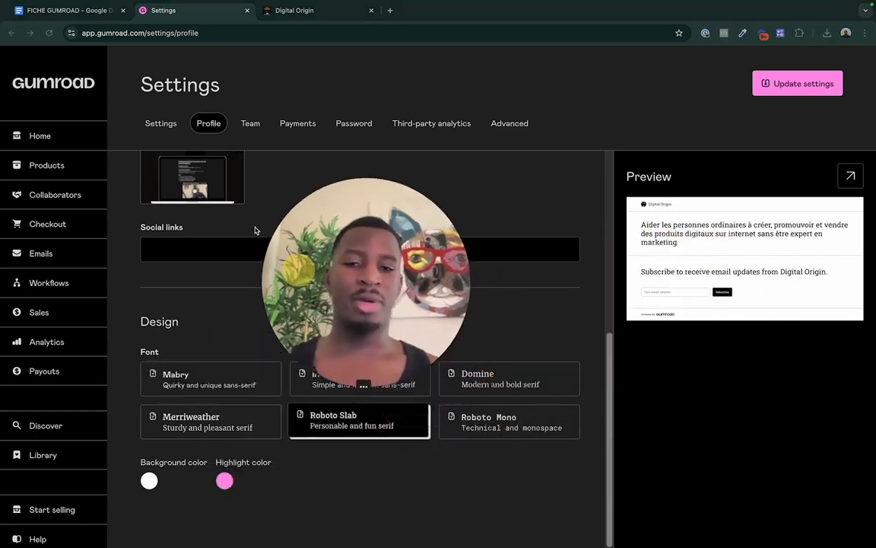
drag(255, 230, 242, 194)
drag(344, 216, 642, 416)
View the team member settings and open the payment settings.
click(257, 123)
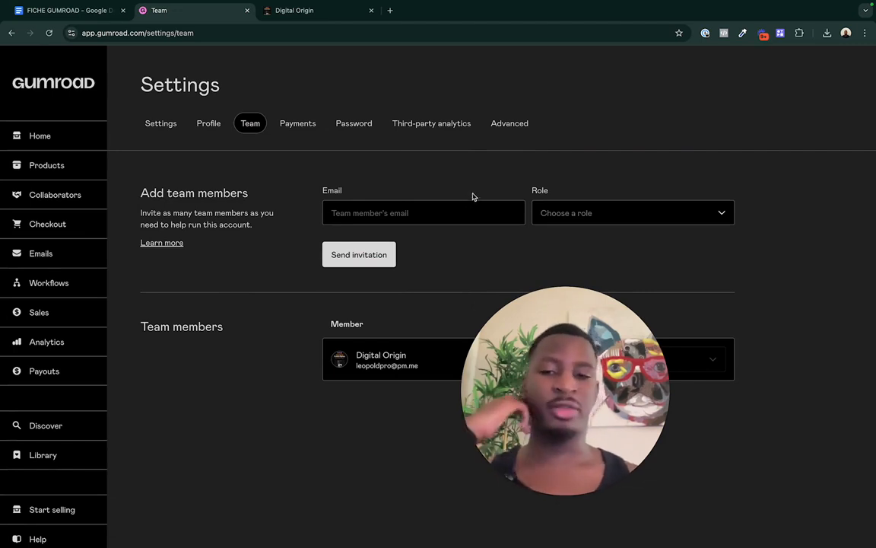
click(291, 122)
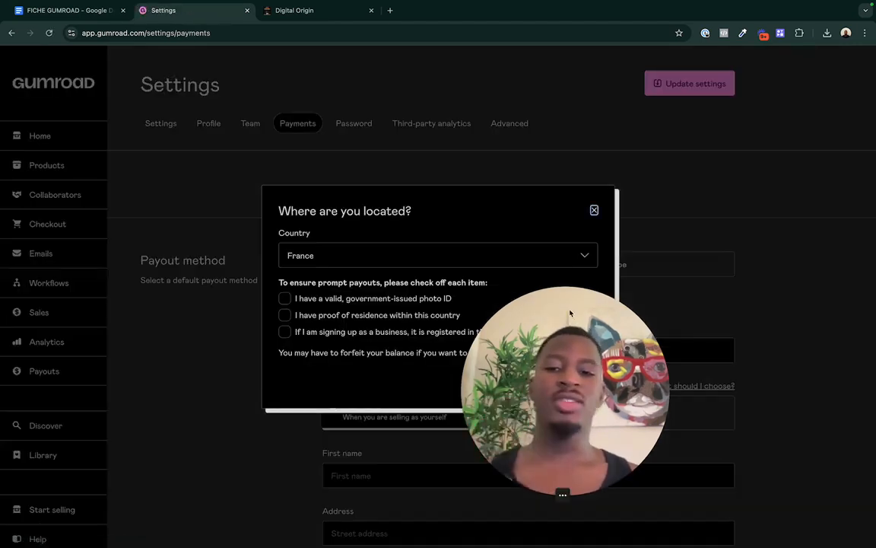
drag(570, 312, 746, 200)
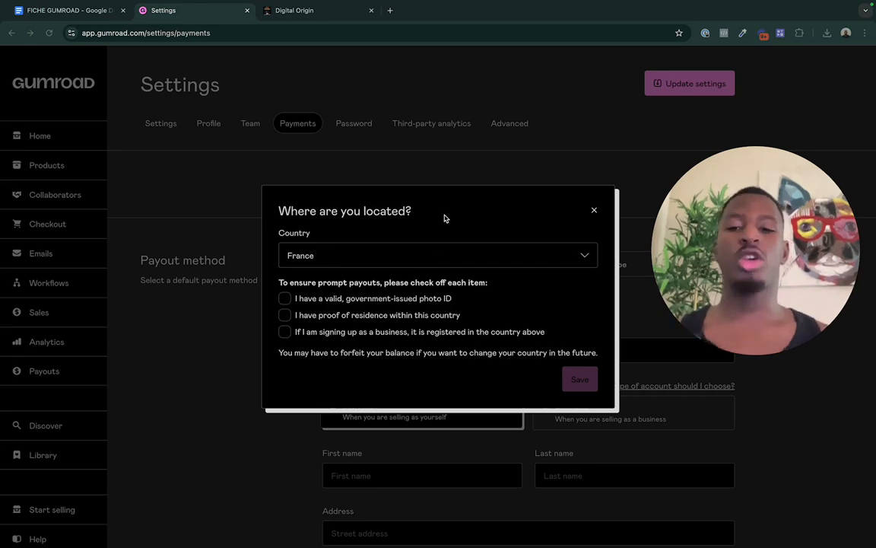
Keep France as the country, check off the photo ID, proof of residence and business registration items, and save the location.
click(307, 279)
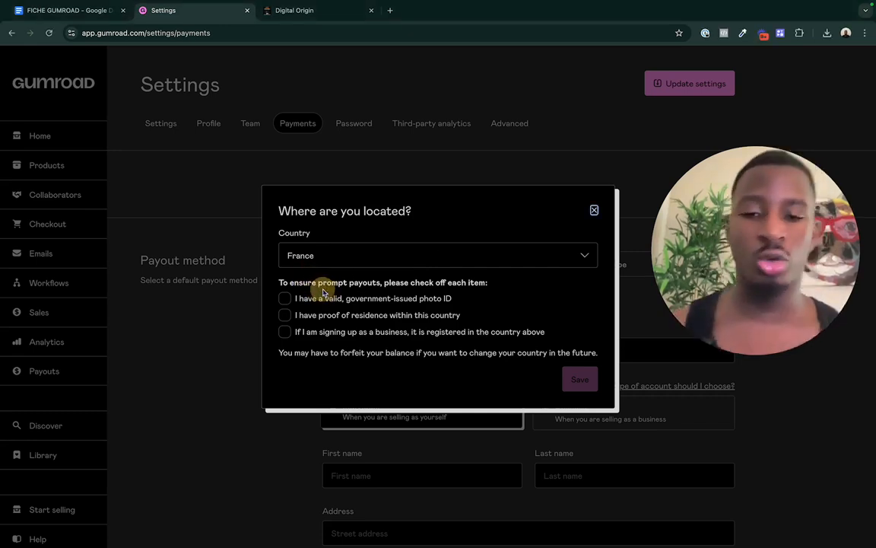
click(287, 298)
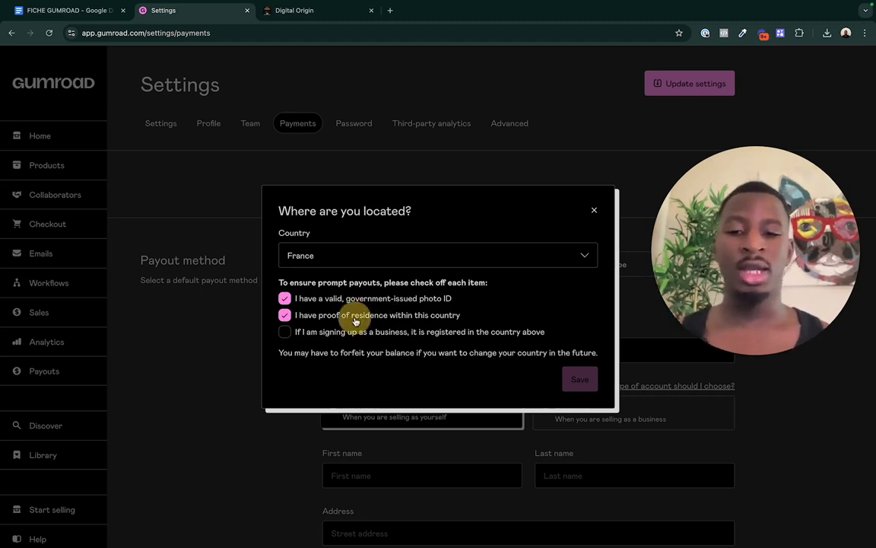
click(298, 257)
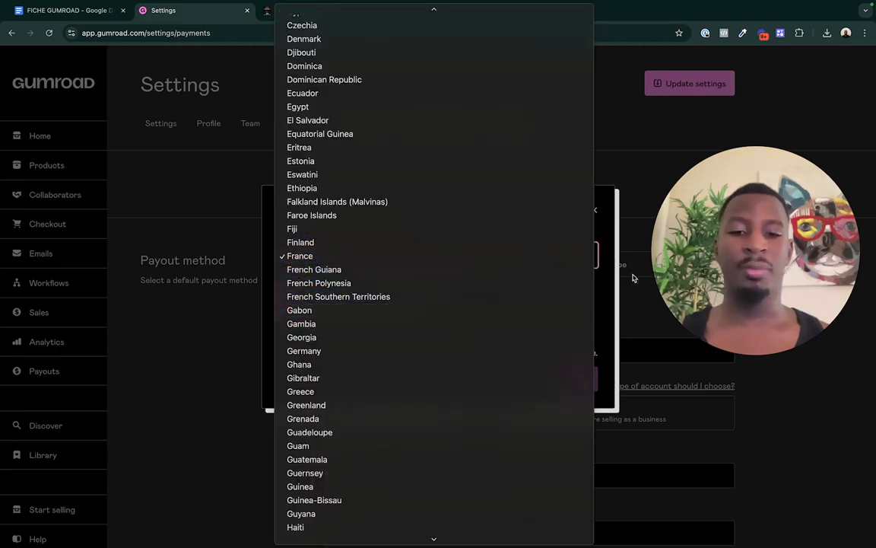
click(633, 276)
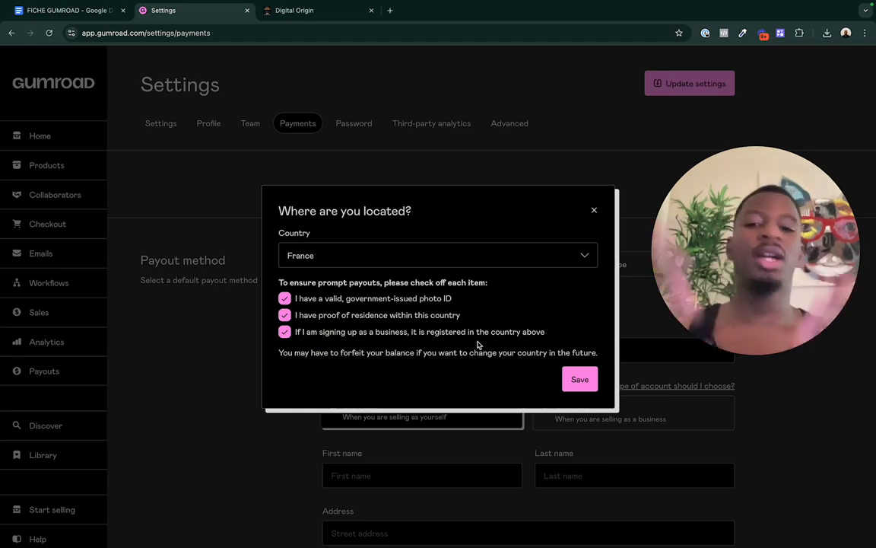
click(574, 381)
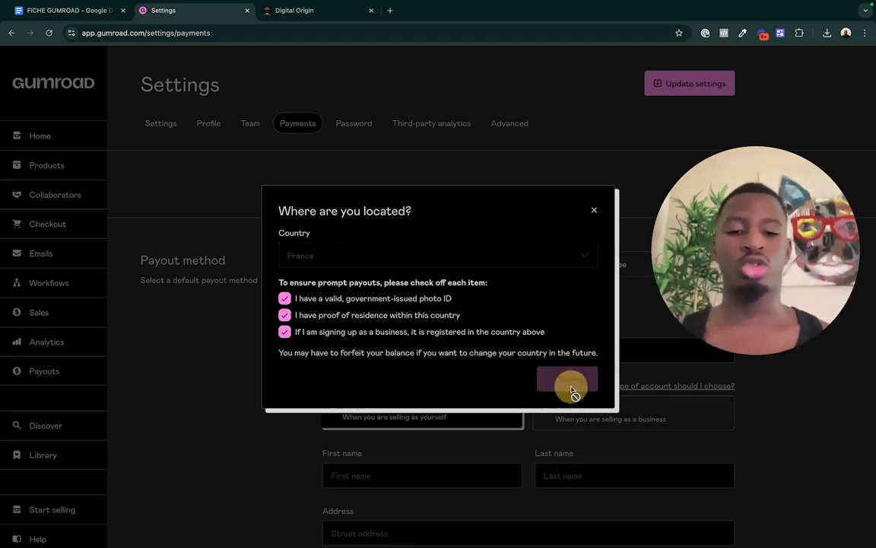
Read the Gumroad and credit card fees that apply to the bank account payout method.
drag(737, 242, 751, 207)
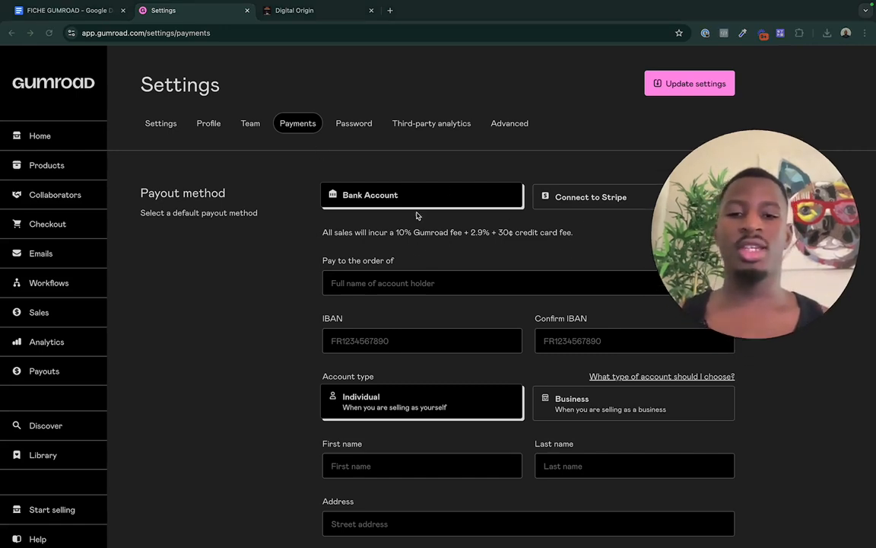
drag(714, 239, 97, 399)
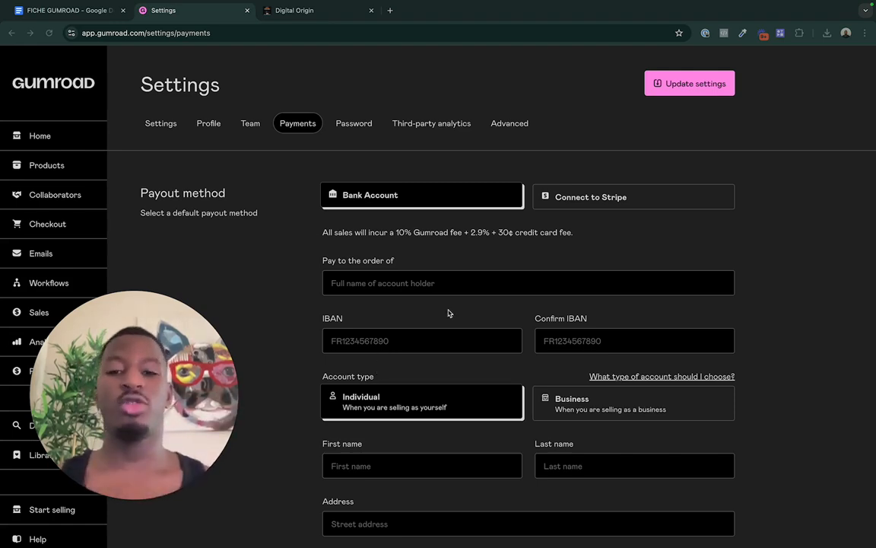
drag(321, 232, 528, 234)
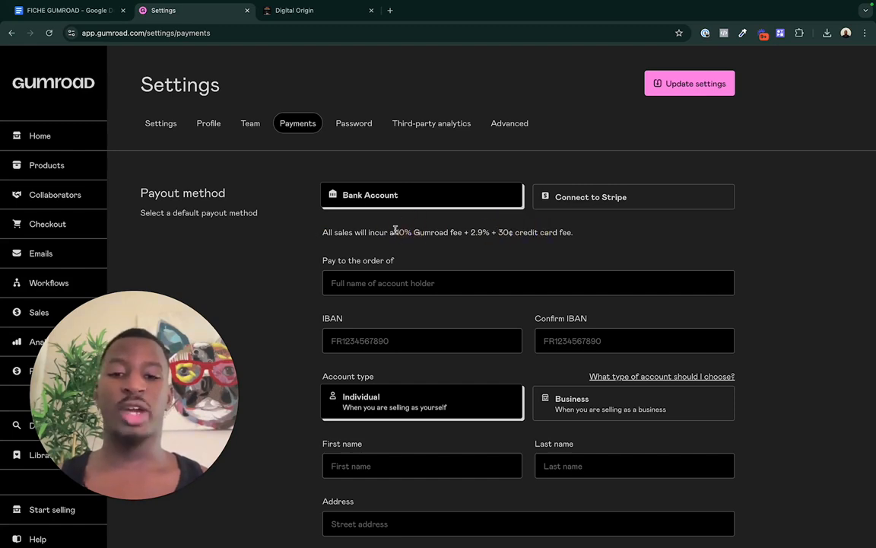
drag(395, 231, 488, 230)
click(487, 229)
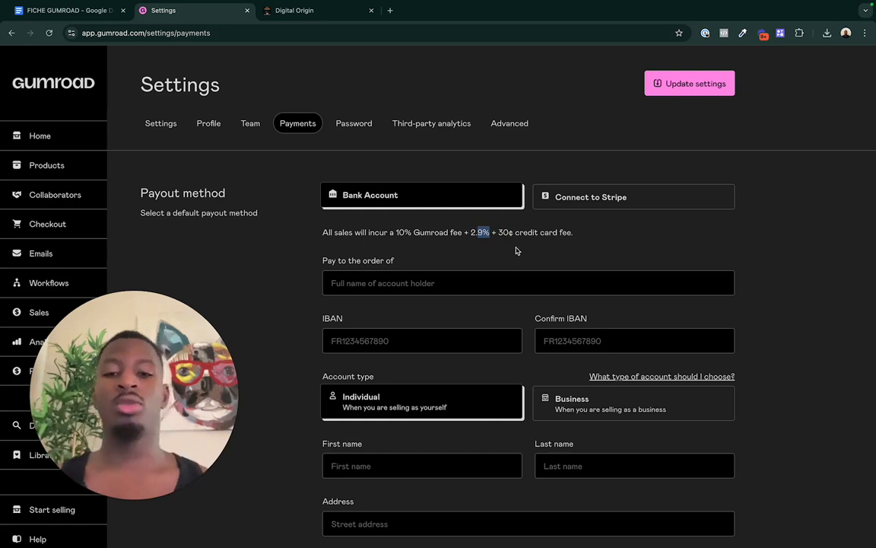
click(504, 237)
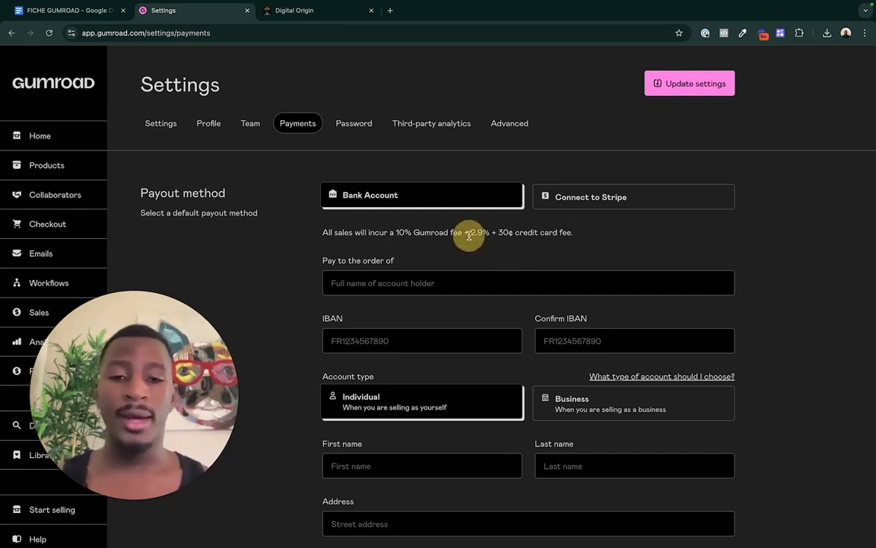
triple_click(469, 236)
drag(467, 236, 536, 236)
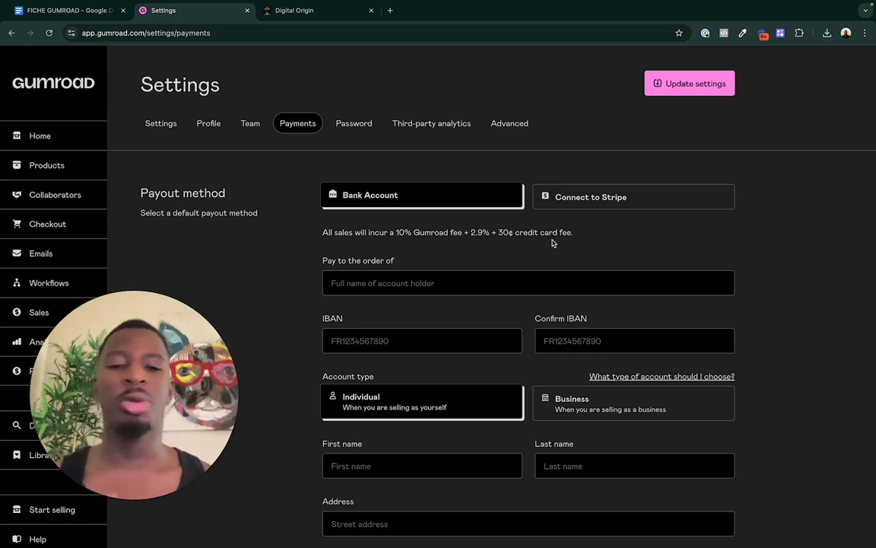
Enter the account holder's full name and put "fr" in both the IBAN and IBAN confirmation fields.
scroll(531, 242, down, 1)
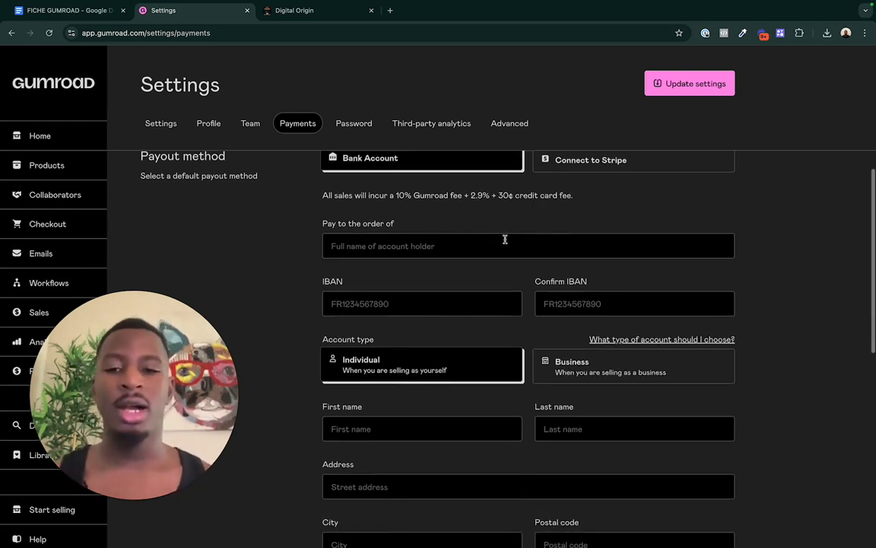
click(460, 263)
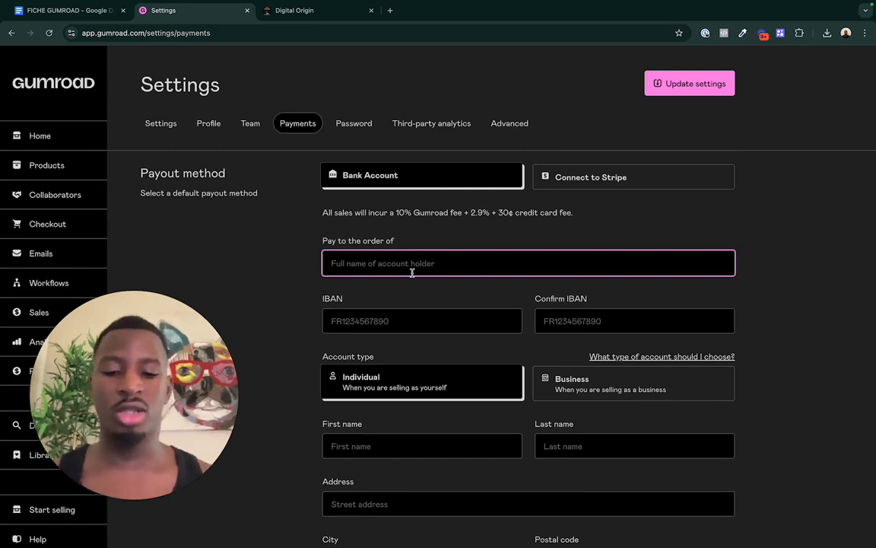
text(Leopold Wade)
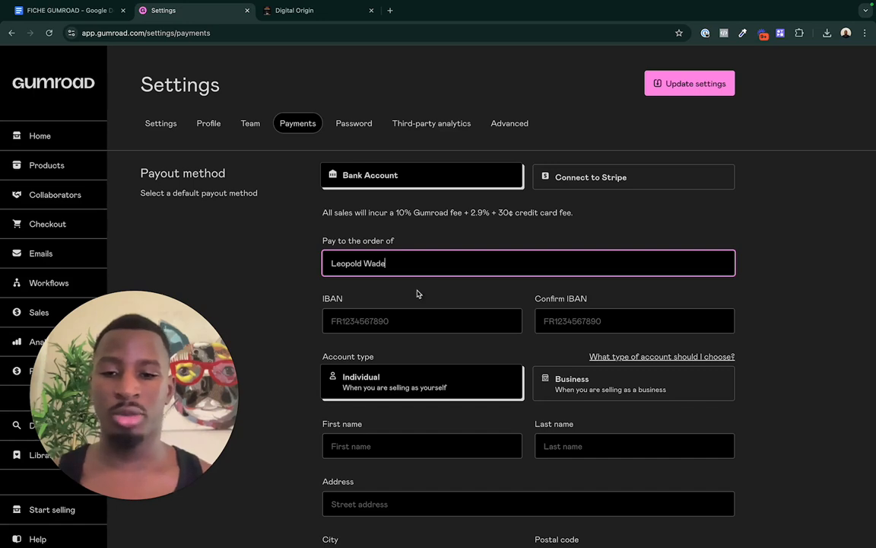
click(396, 325)
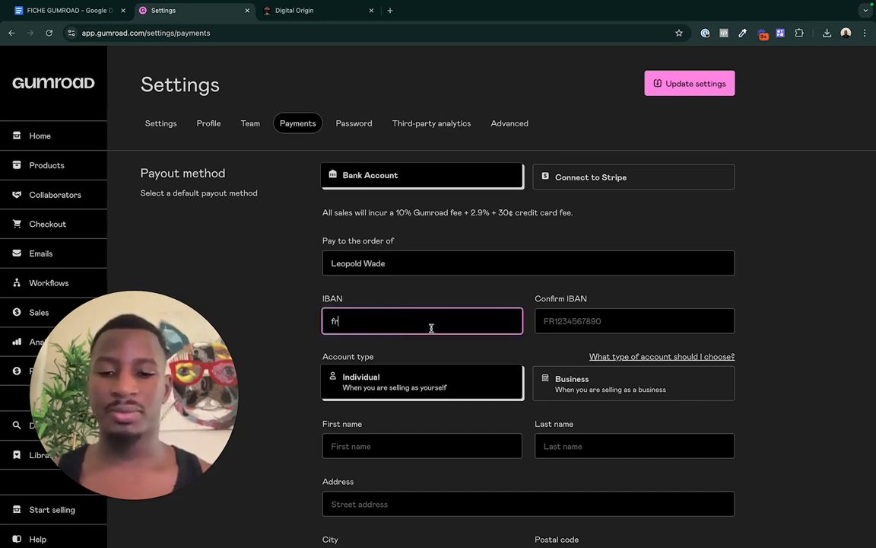
key(Tab)
text(fr)
Review the remaining payout fields for account type, name, address, phone number and date of birth, down to the PayPal section.
scroll(426, 389, down, 2)
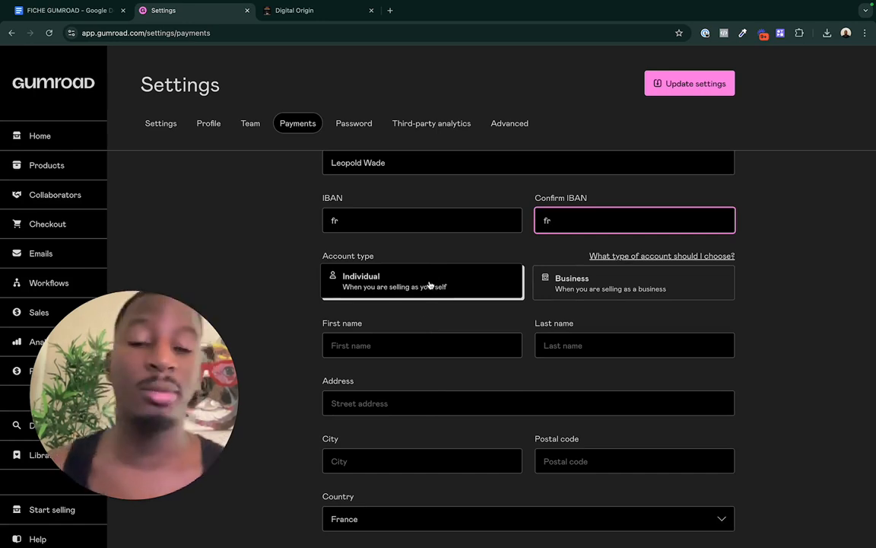
scroll(430, 319, down, 3)
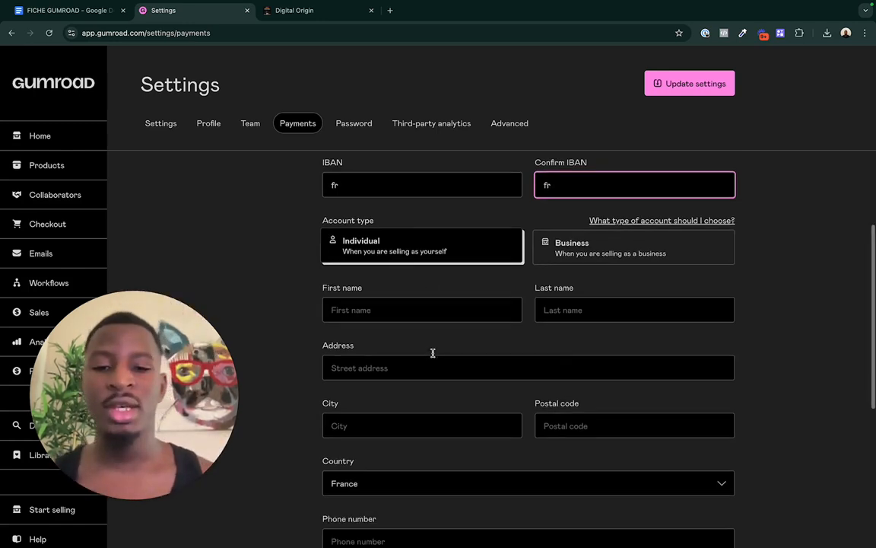
click(454, 223)
click(559, 223)
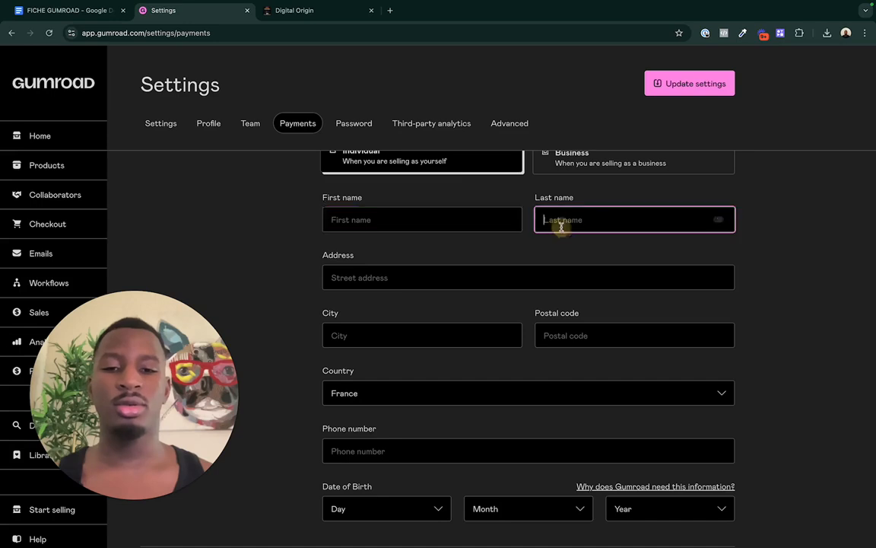
click(403, 278)
scroll(426, 375, down, 5)
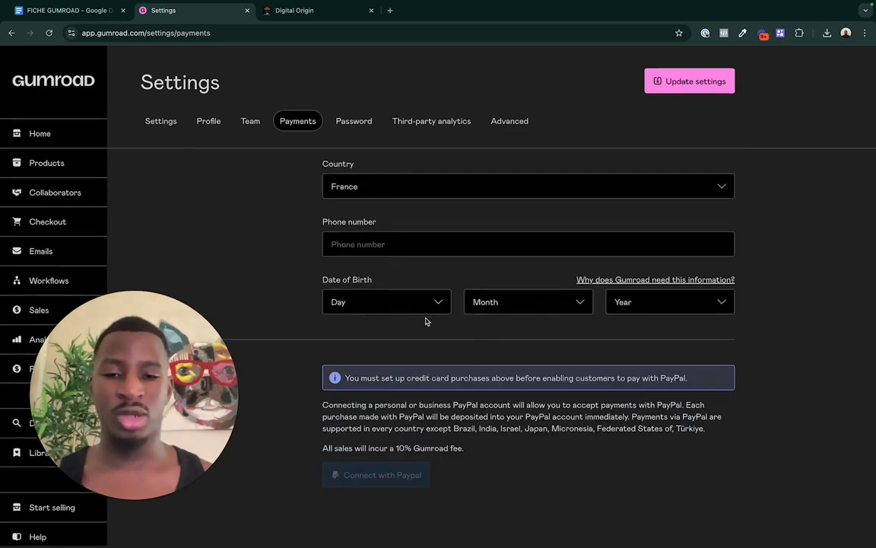
Read the PayPal connection conditions and fee, and compare them with the bank account payout fee and fields.
drag(214, 424, 193, 216)
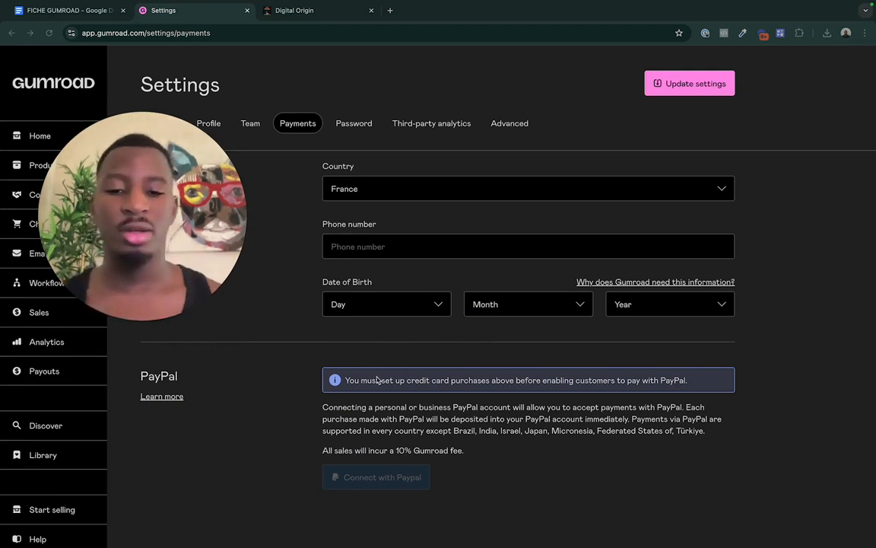
drag(349, 381, 502, 401)
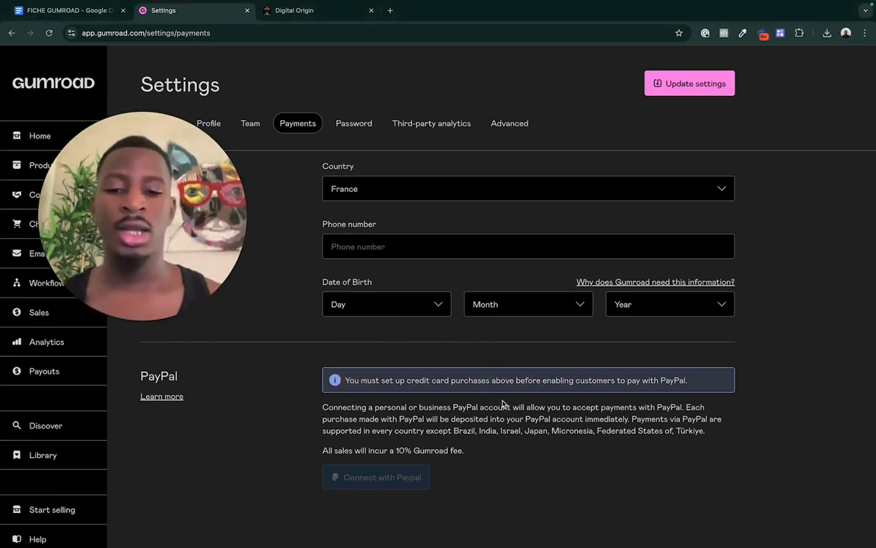
scroll(503, 401, up, 6)
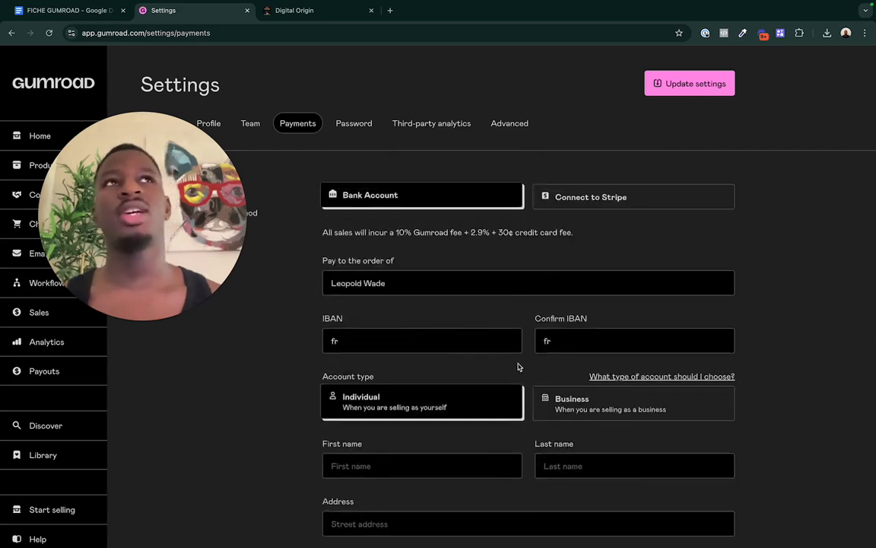
scroll(501, 377, down, 6)
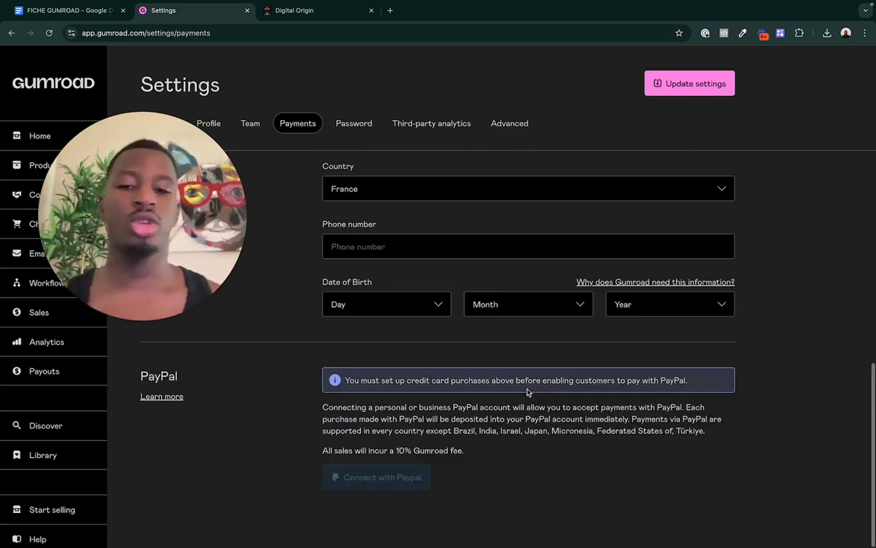
scroll(502, 291, up, 6)
scroll(465, 316, down, 6)
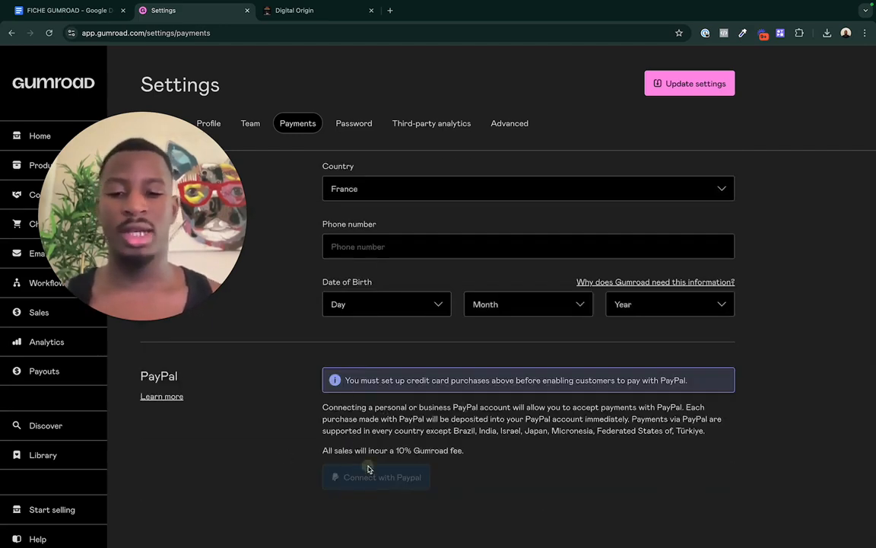
scroll(493, 464, up, 6)
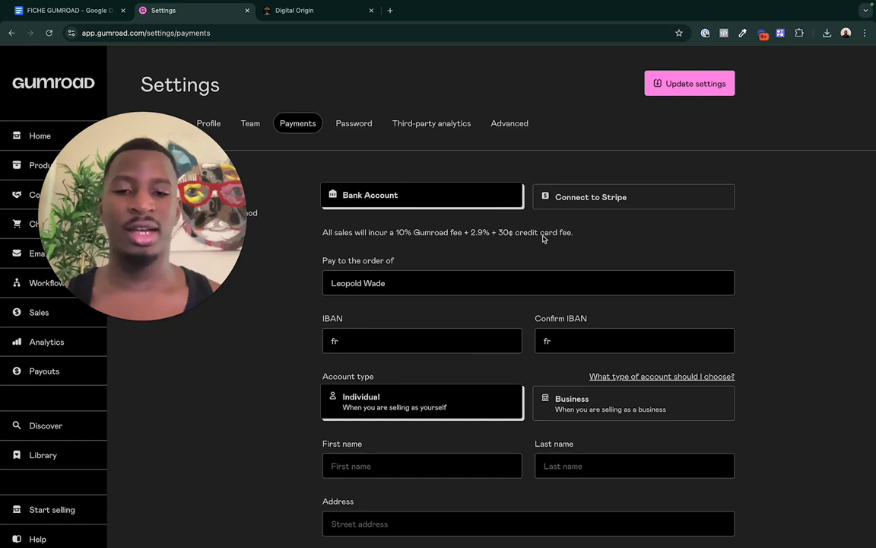
Switch the payout method to Connect to Stripe, and look up the Stripe website in a separate tab before returning to the payment settings.
click(619, 208)
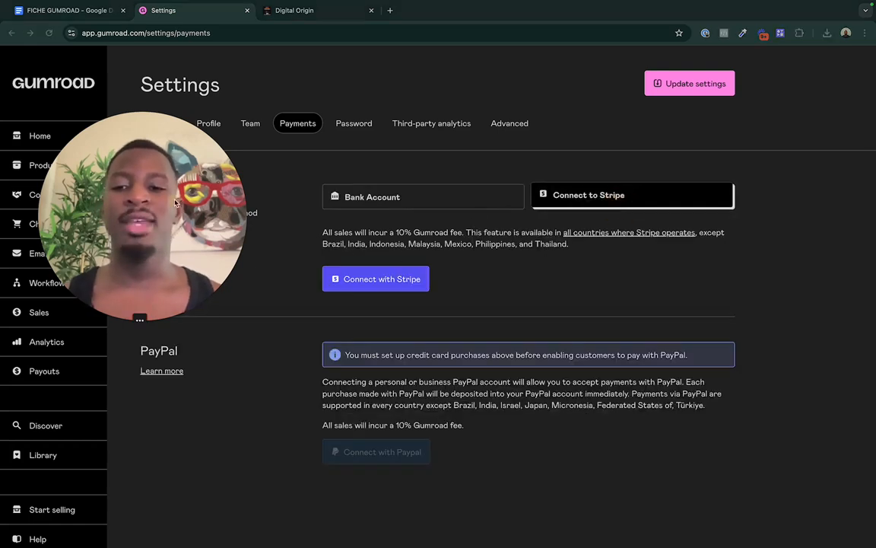
click(389, 9)
text(strip^e)
key(Return)
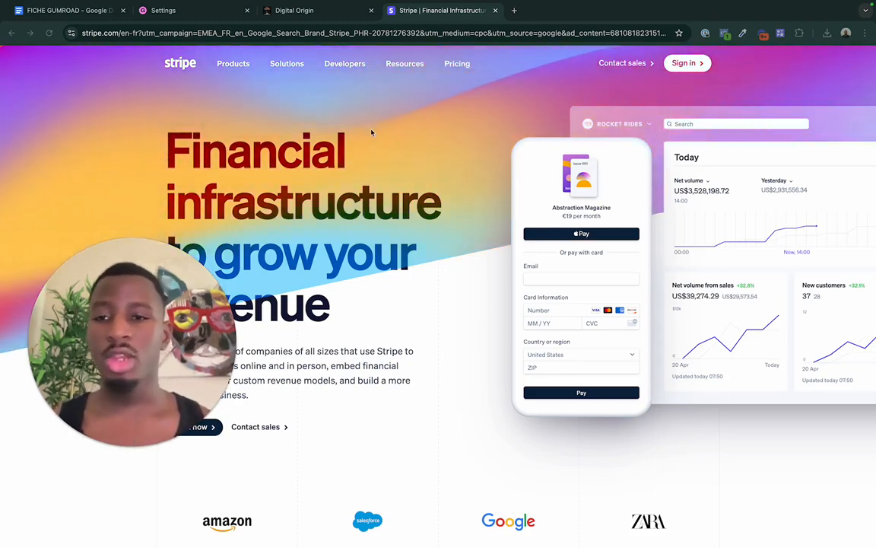
click(495, 10)
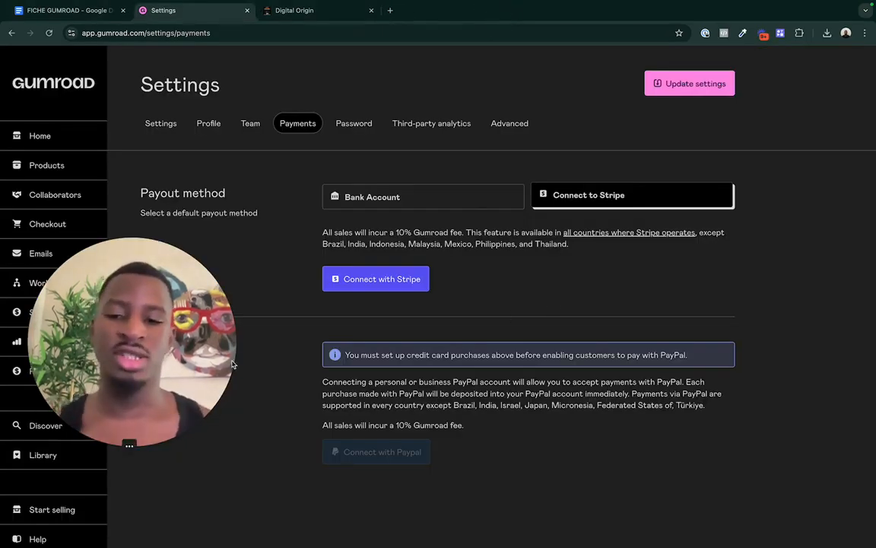
drag(162, 322, 176, 451)
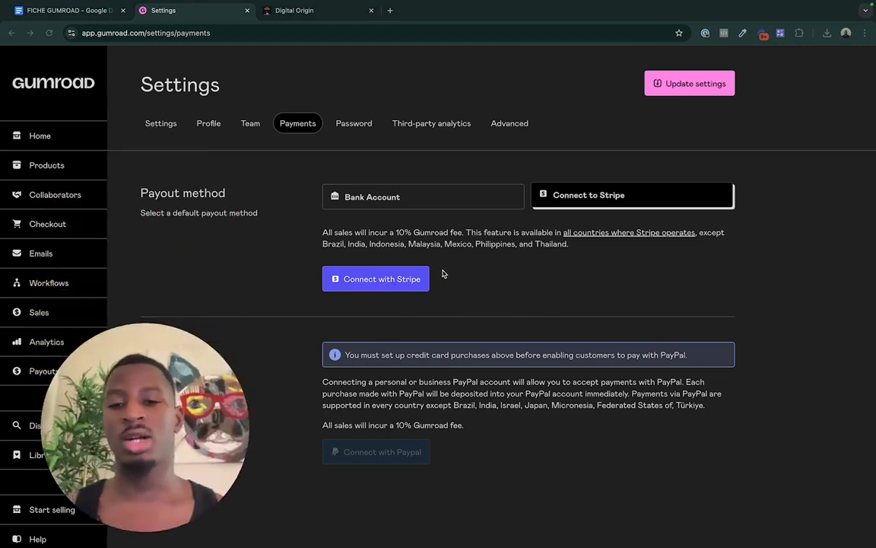
drag(137, 409, 137, 276)
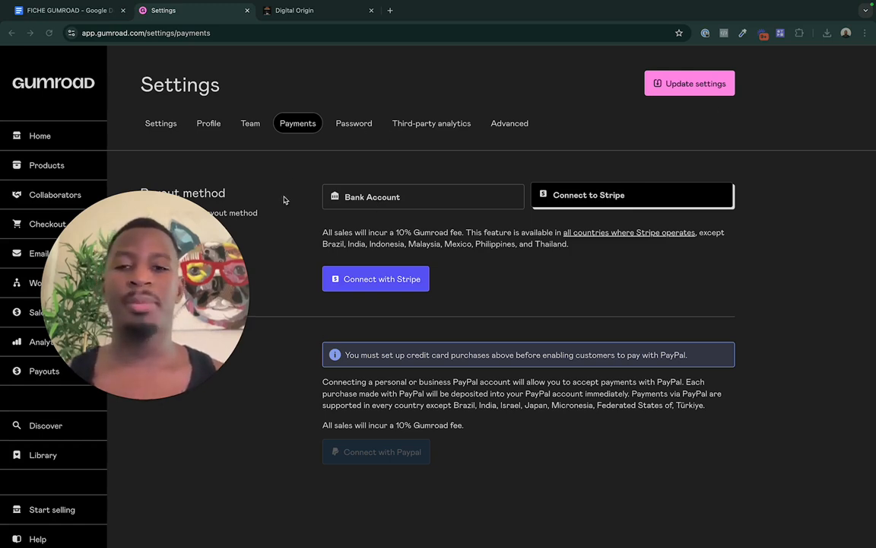
Look through the Password, Third-party analytics and Advanced settings pages without changing anything.
click(354, 127)
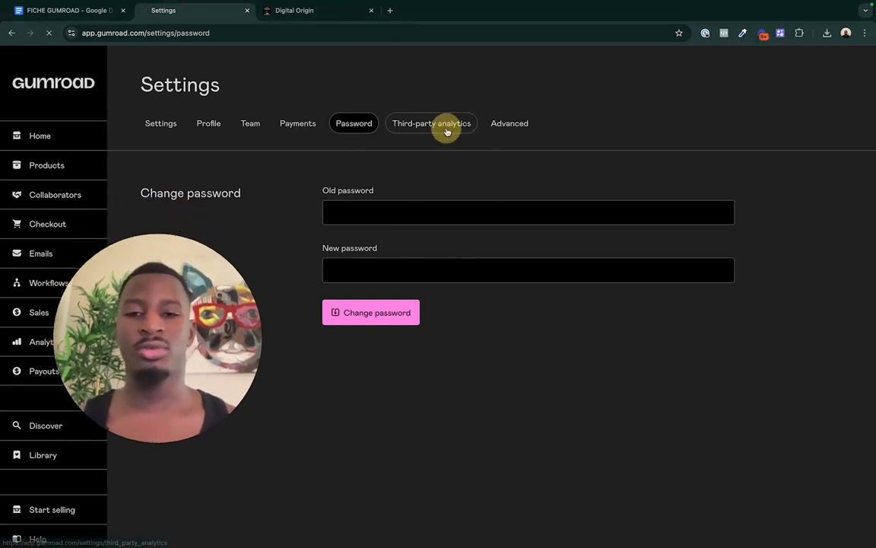
click(447, 125)
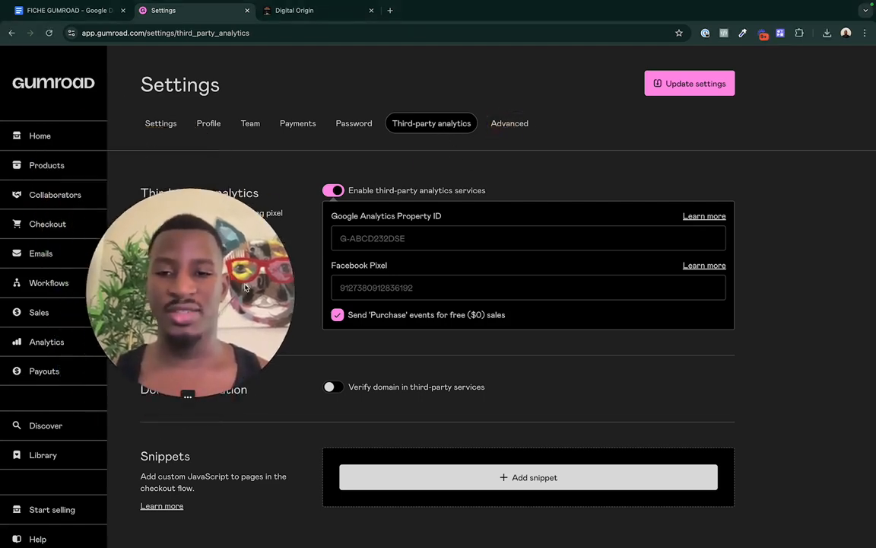
click(510, 123)
scroll(536, 228, down, 15)
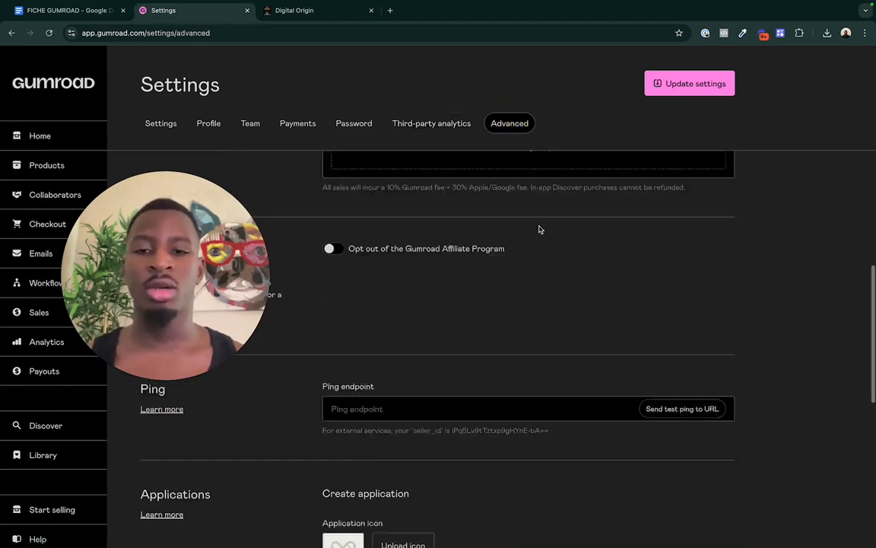
scroll(504, 375, up, 15)
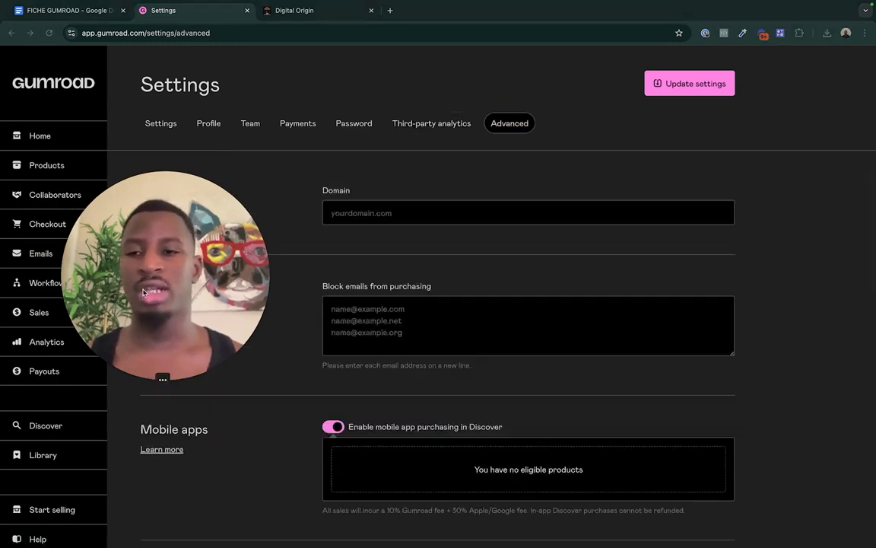
Highlight "Créer ton premier produit sur Gumroad" in the FICHE GUMROAD checklist and start a new product in Gumroad.
click(67, 11)
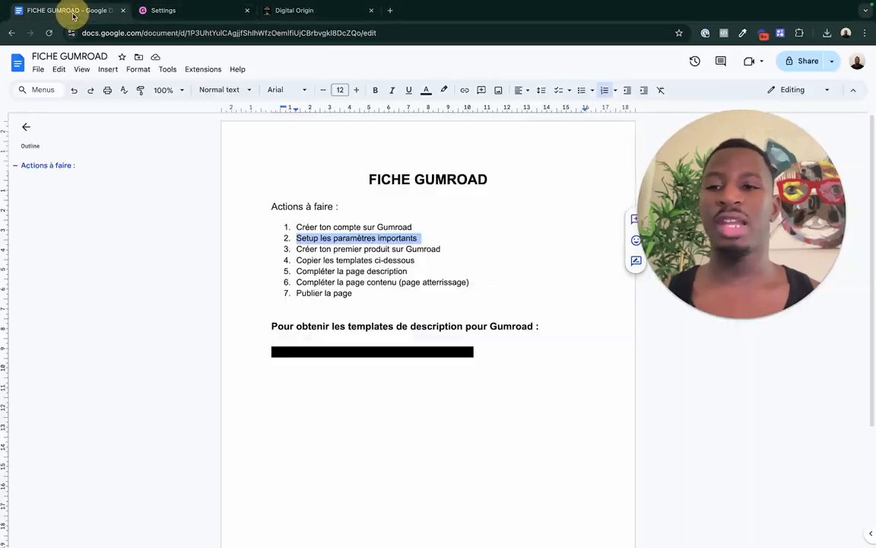
triple_click(338, 251)
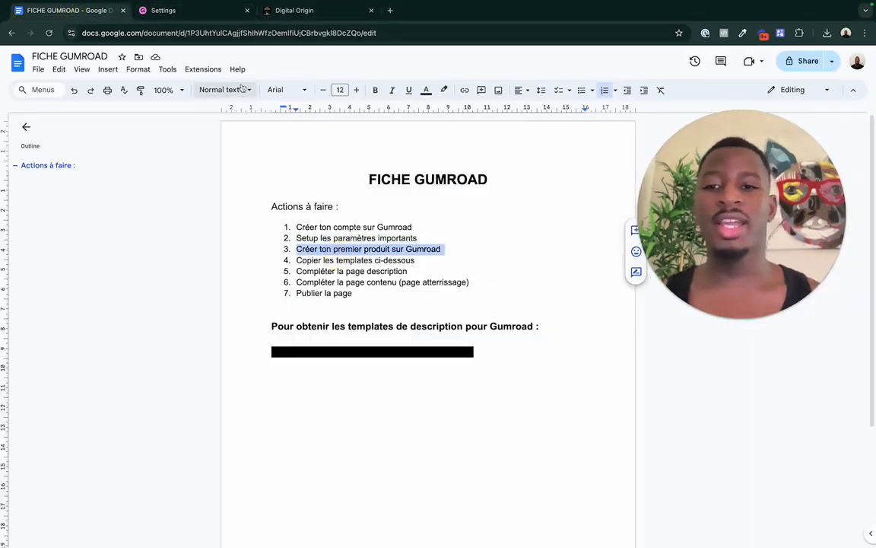
click(163, 10)
click(63, 168)
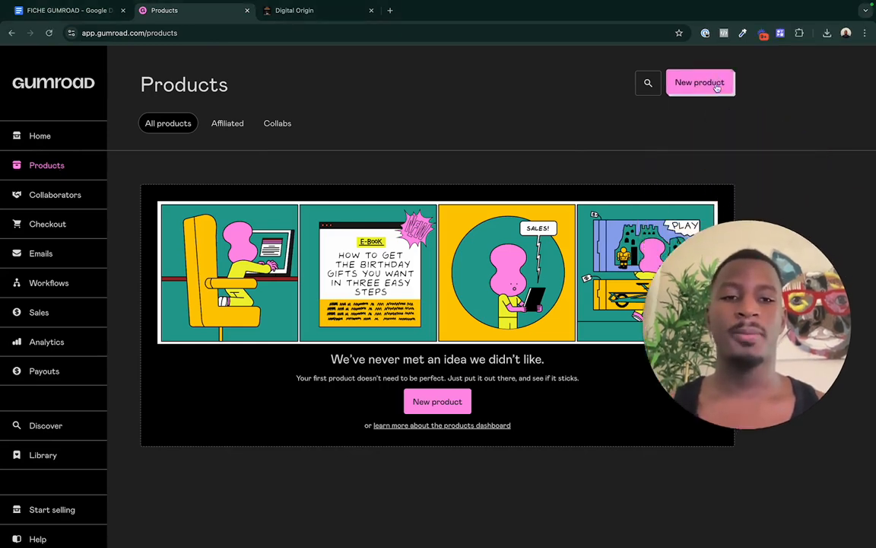
click(717, 85)
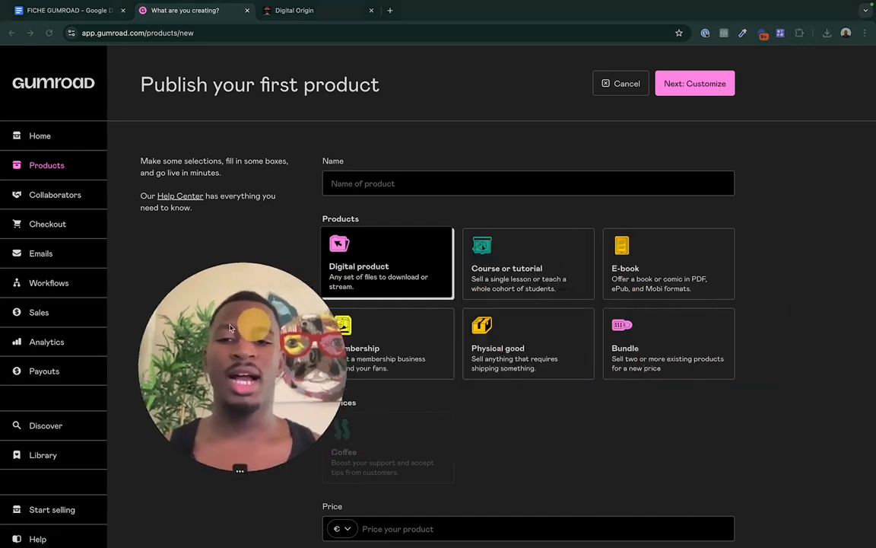
Create a digital product named "Guide Pêche Ultime" with a price of €0 and continue to its customization page.
click(421, 185)
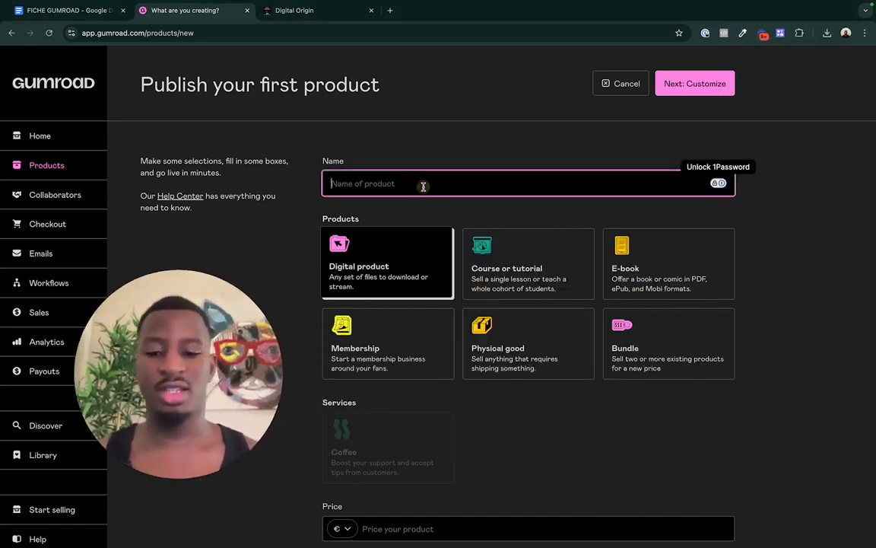
text(Guide Pêche Ultime)
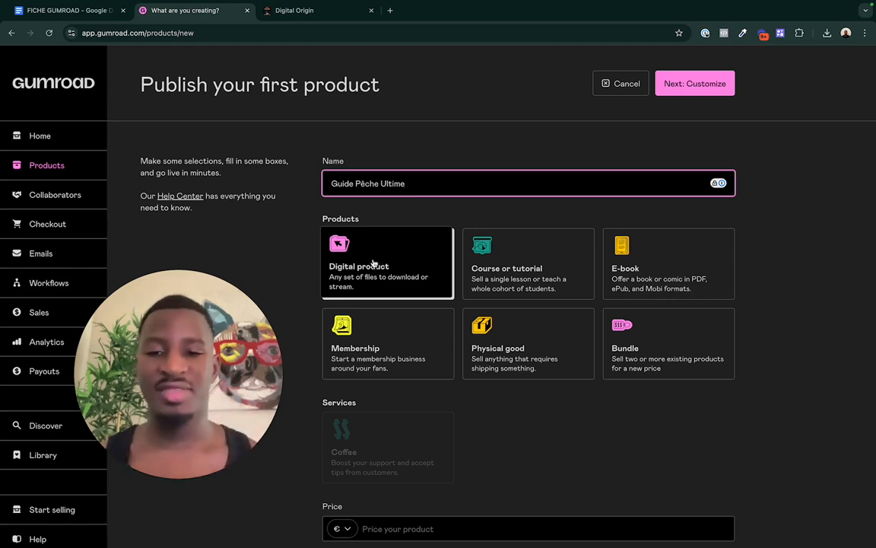
scroll(441, 411, down, 1)
click(482, 478)
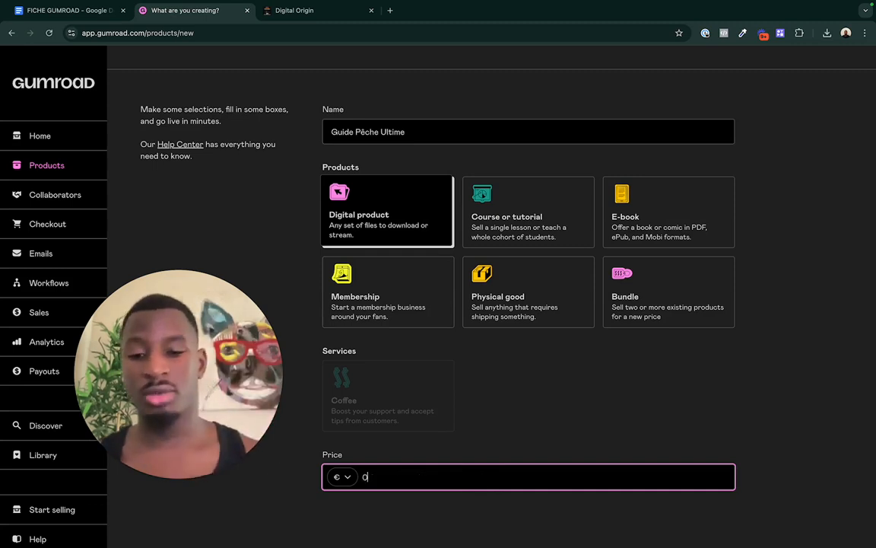
click(329, 470)
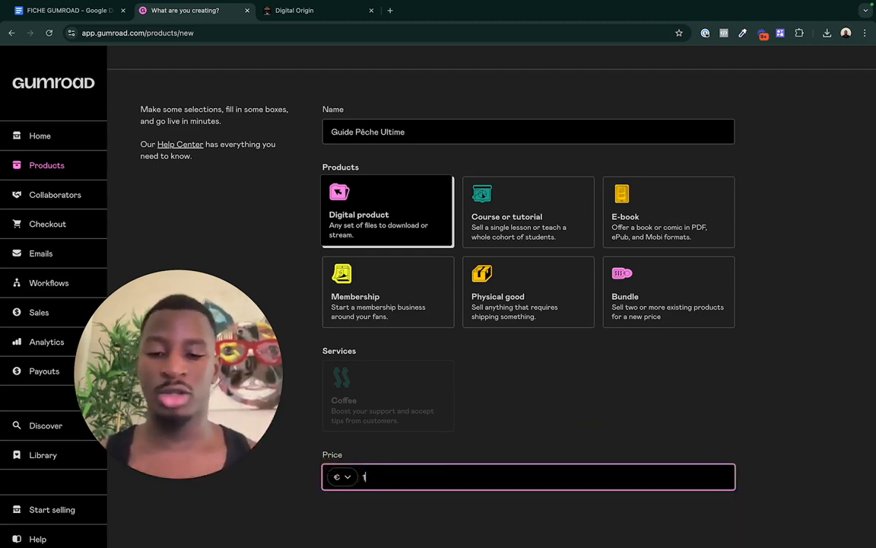
drag(418, 473, 345, 474)
click(708, 386)
scroll(708, 386, up, 1)
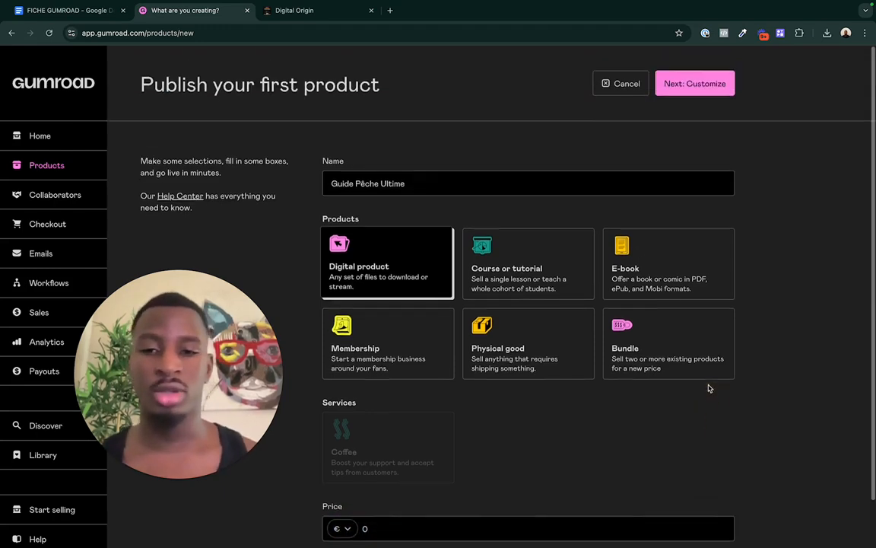
click(701, 84)
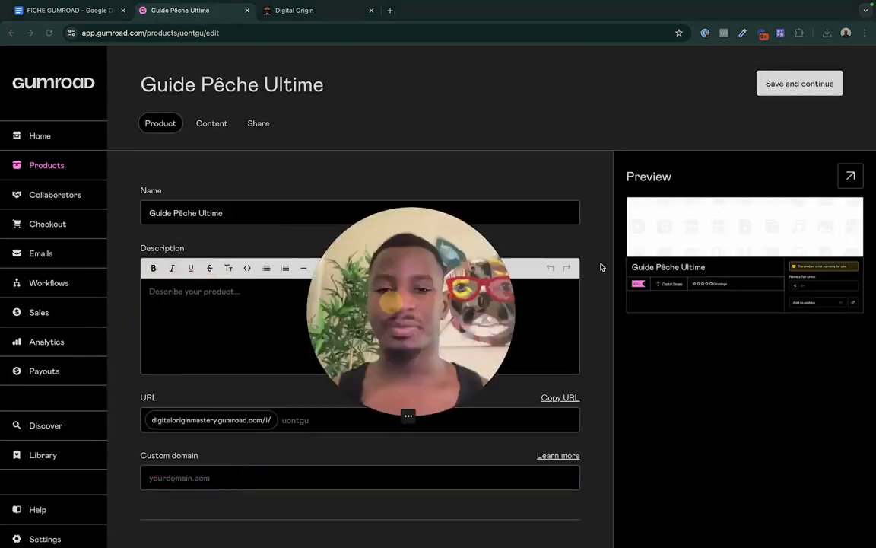
Open the product description templates page from the link in the FICHE GUMROAD document.
triple_click(199, 213)
click(199, 323)
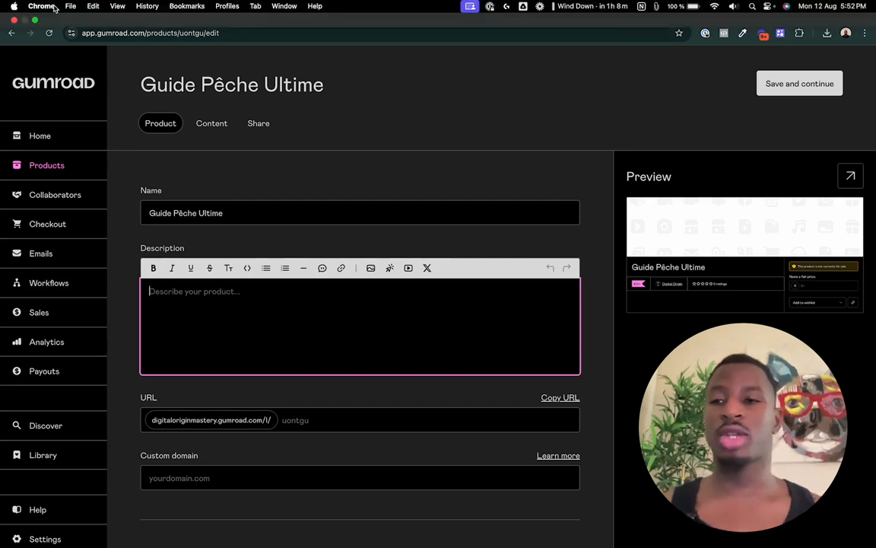
click(84, 11)
triple_click(391, 353)
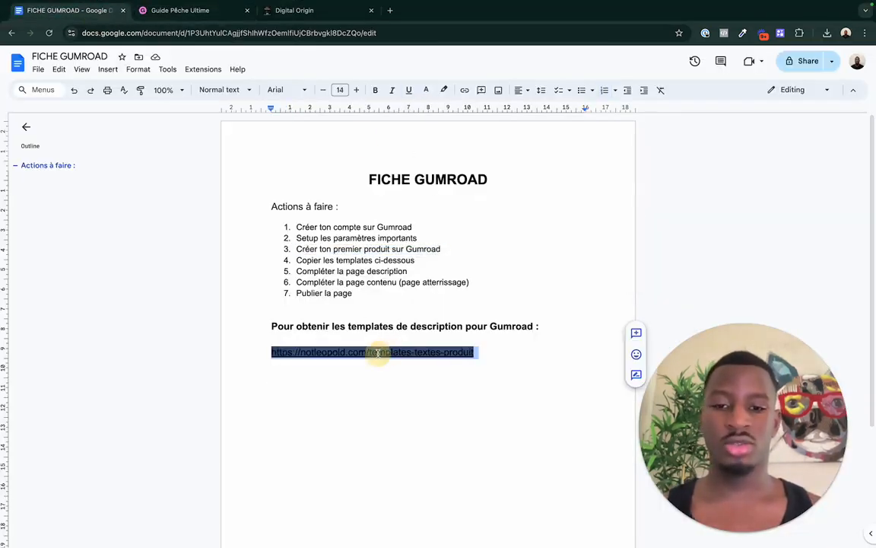
click(364, 372)
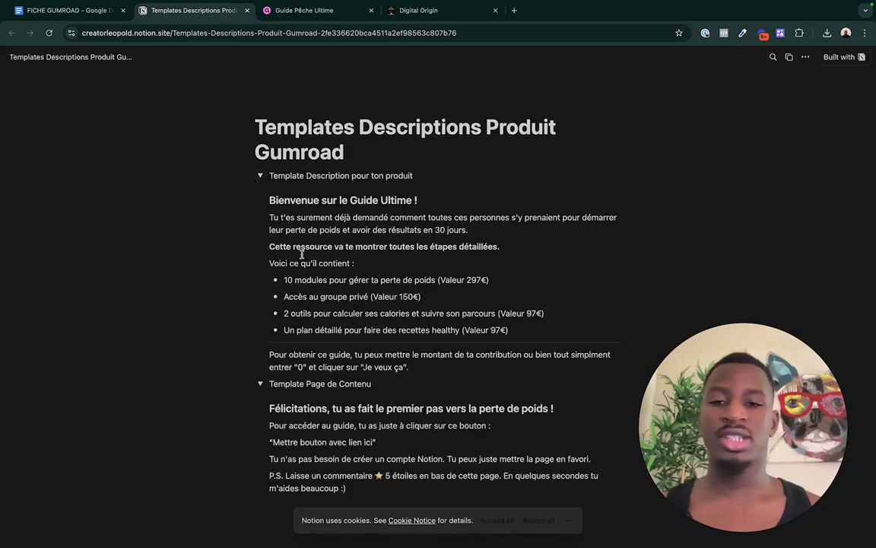
Copy the product description template from "Bienvenue sur le Guide Ultime !" to "Je veux ça" into the Gumroad product's description.
drag(272, 204, 524, 374)
key(ctrl+c)
click(328, 13)
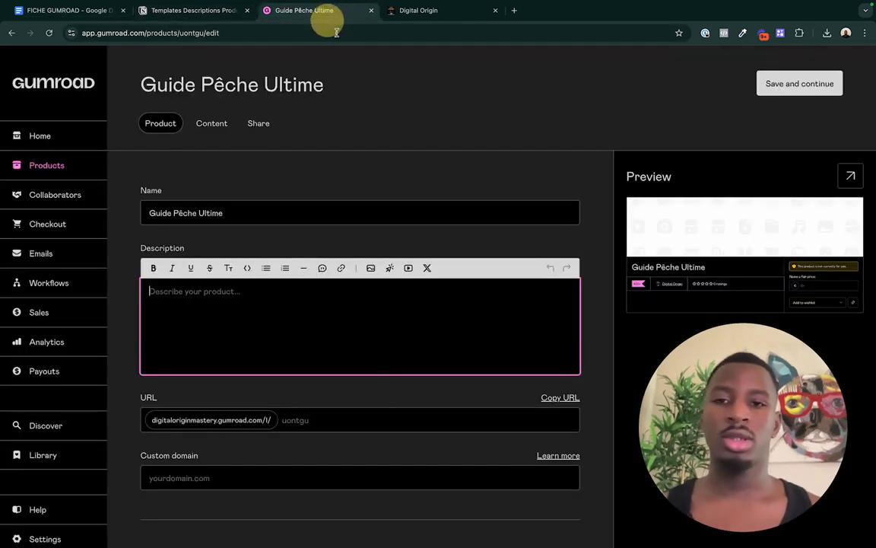
click(375, 350)
key(ctrl+v)
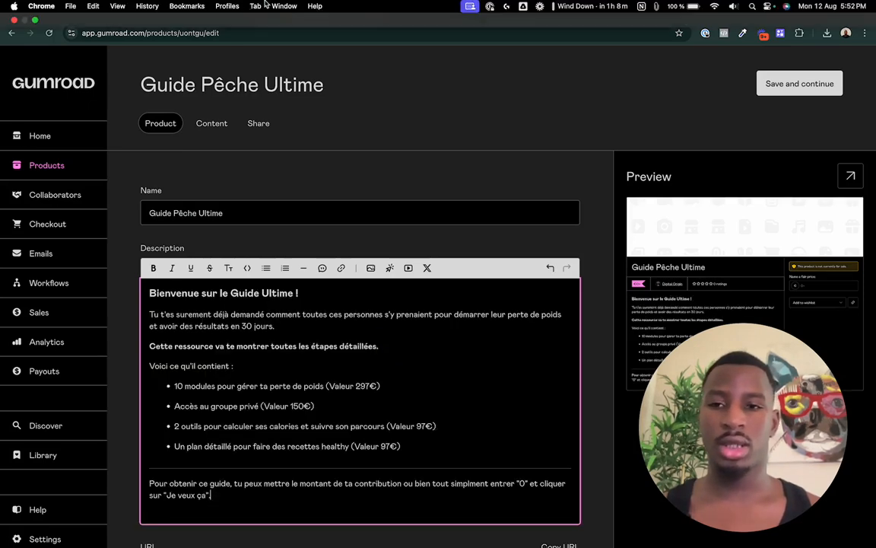
Set the product's URL ending to "guide-peche-ultime".
scroll(317, 436, down, 5)
scroll(316, 437, up, 2)
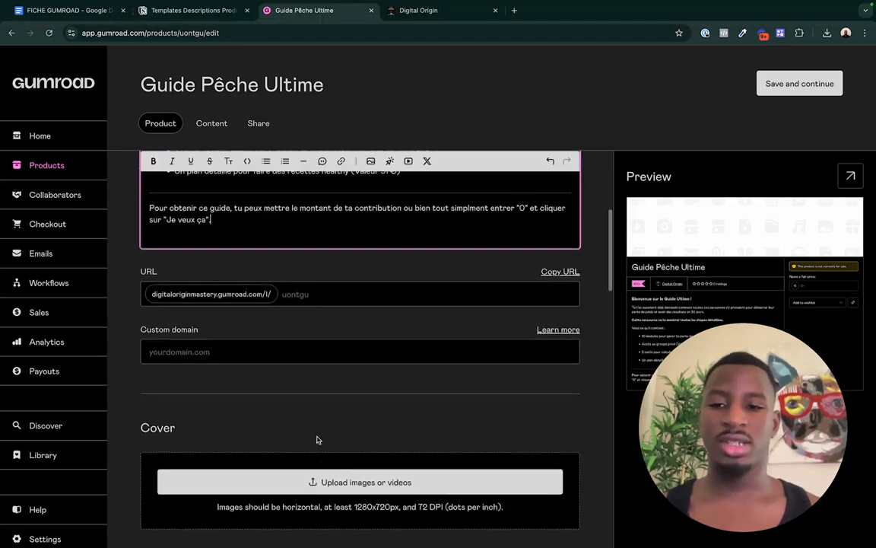
scroll(317, 437, down, 2)
scroll(331, 324, up, 2)
scroll(332, 325, down, 1)
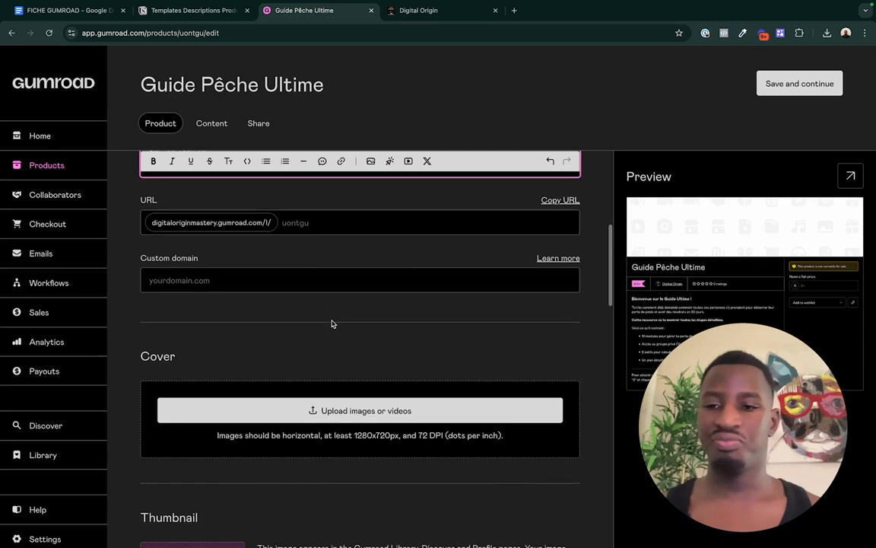
click(337, 224)
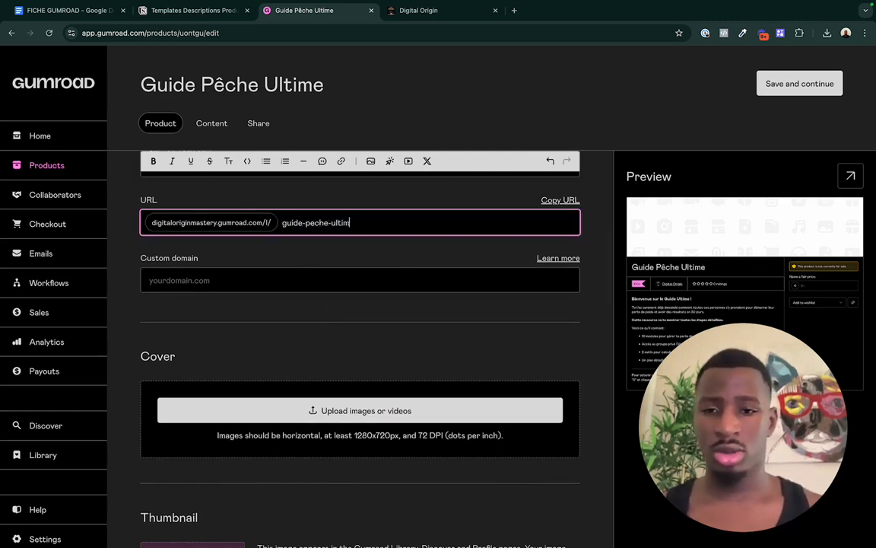
Leave the custom domain empty and read the size and resolution requirements for the cover image.
click(343, 274)
scroll(342, 270, down, 3)
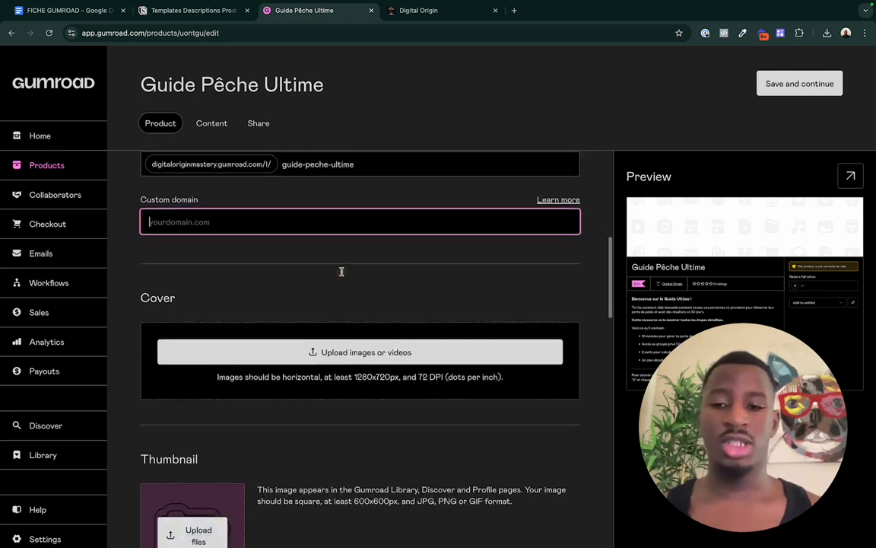
drag(428, 313, 316, 314)
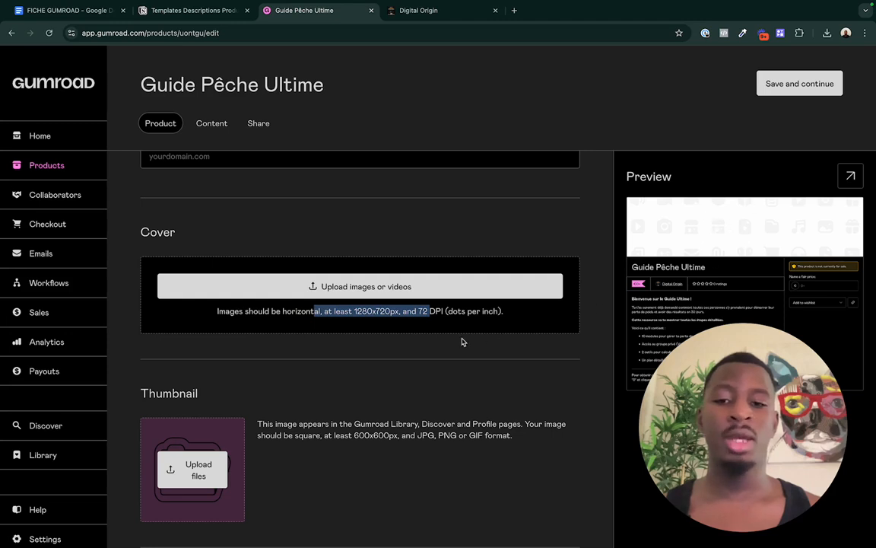
Check the thumbnail's minimum size requirement and upload the square "Guide Express Produits Digitaux" image as the product thumbnail.
click(363, 311)
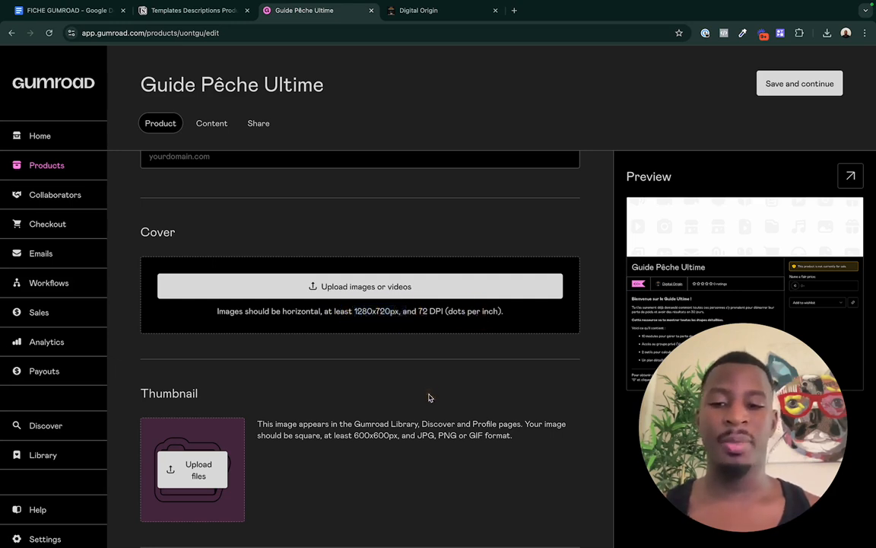
scroll(436, 309, down, 5)
double_click(170, 170)
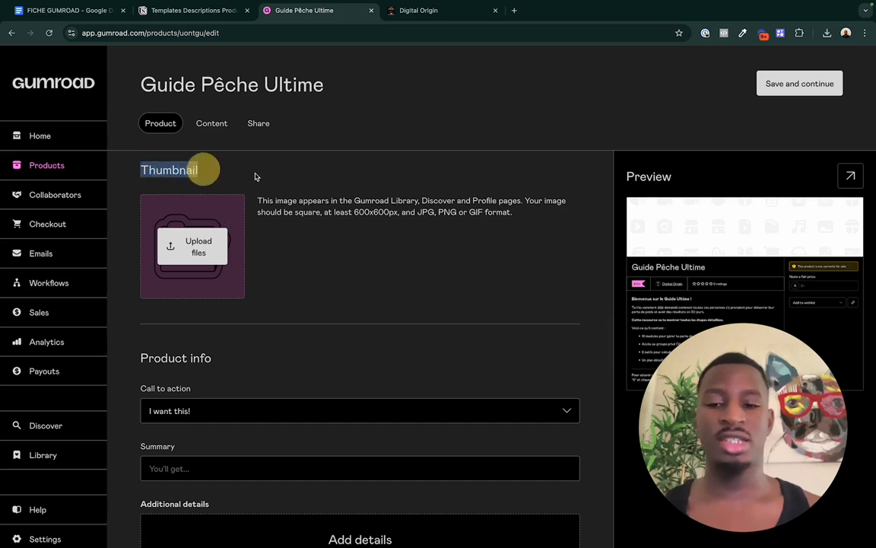
click(366, 198)
drag(372, 215, 397, 215)
click(386, 229)
click(201, 245)
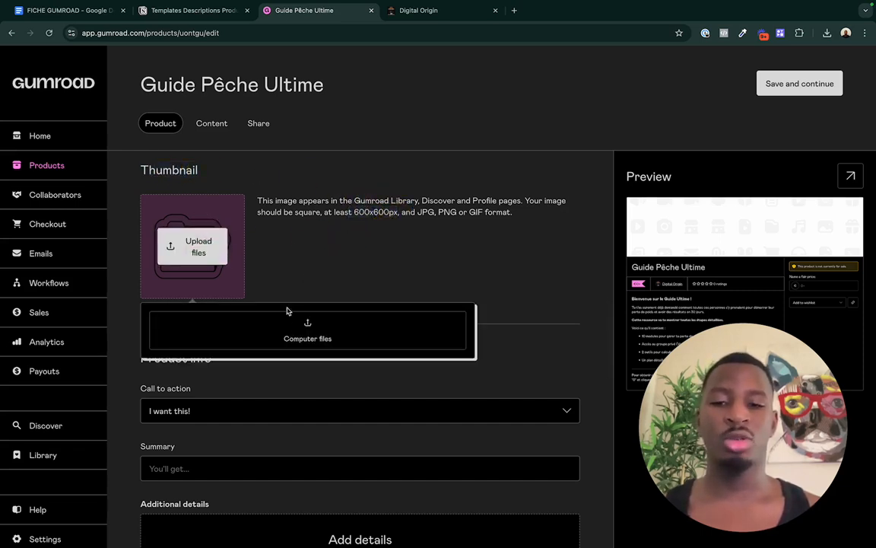
click(344, 297)
double_click(337, 188)
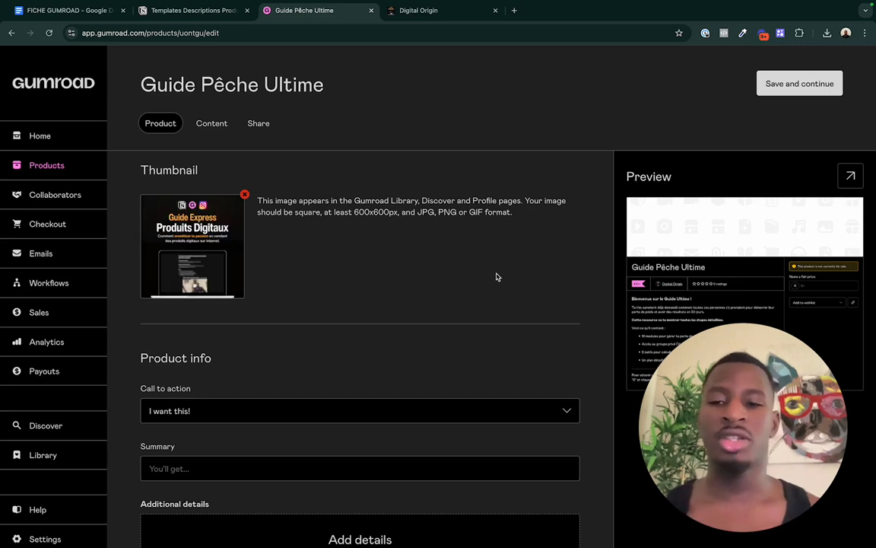
Look through the call-to-action choices in the product info and keep "I want this!".
scroll(397, 339, down, 4)
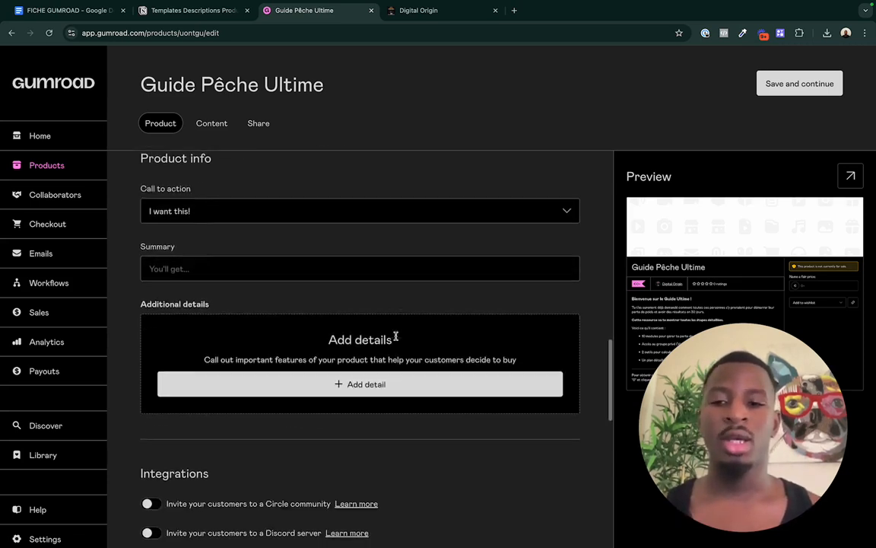
click(357, 213)
click(357, 213)
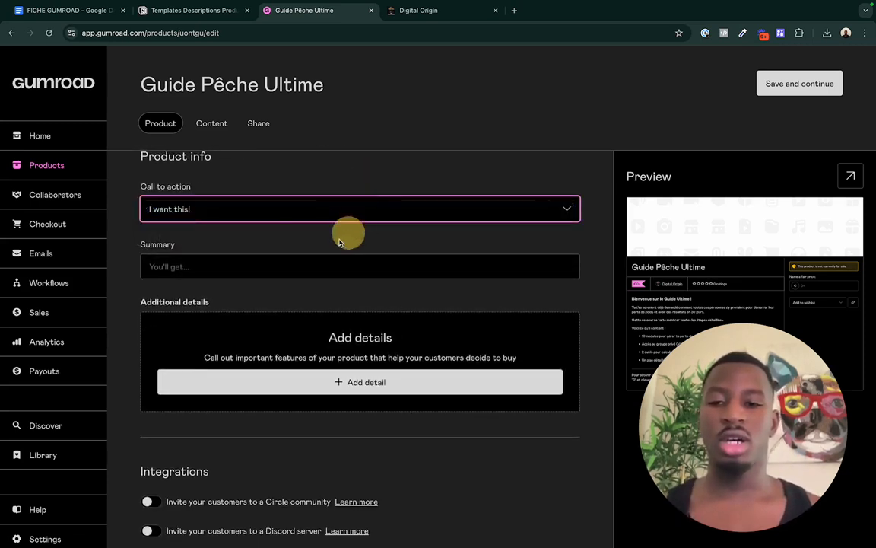
click(191, 210)
click(273, 210)
click(272, 209)
click(308, 176)
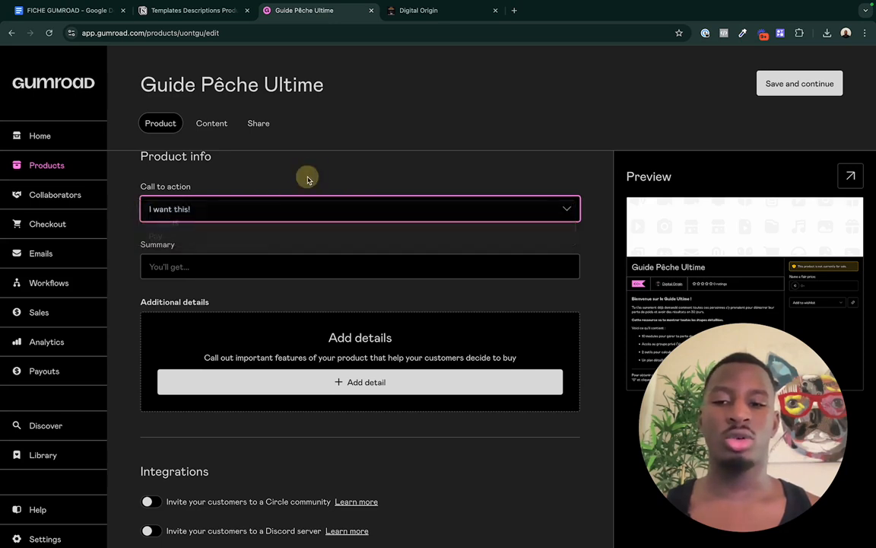
Enter "Voici ce que tu vas obtenir dans ce guide :" as the product summary.
scroll(315, 288, down, 1)
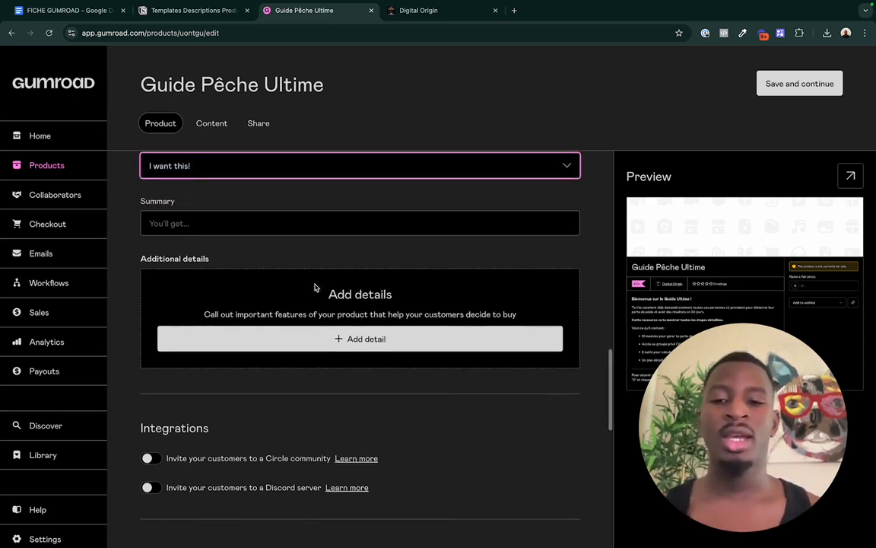
click(328, 212)
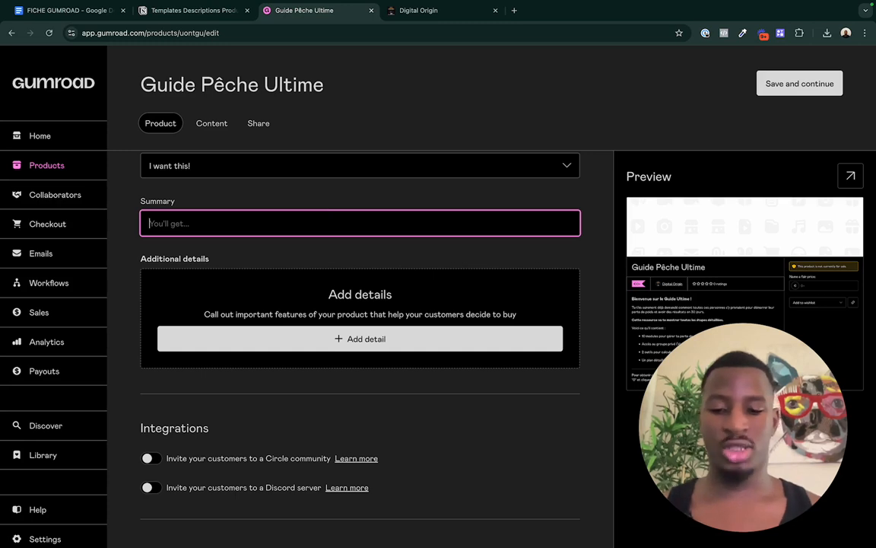
text(Je vexu)
key(ctrl+a)
text(Vo)
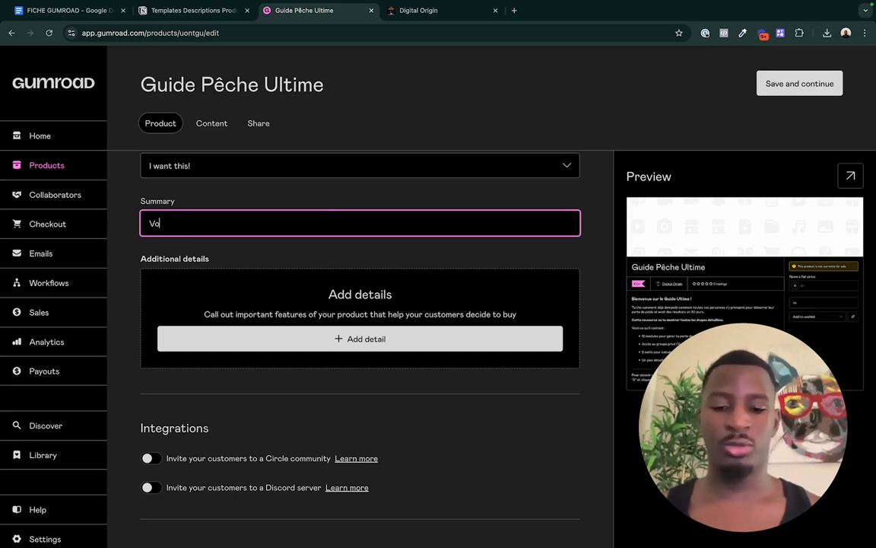
text(ici ce que tu vas)
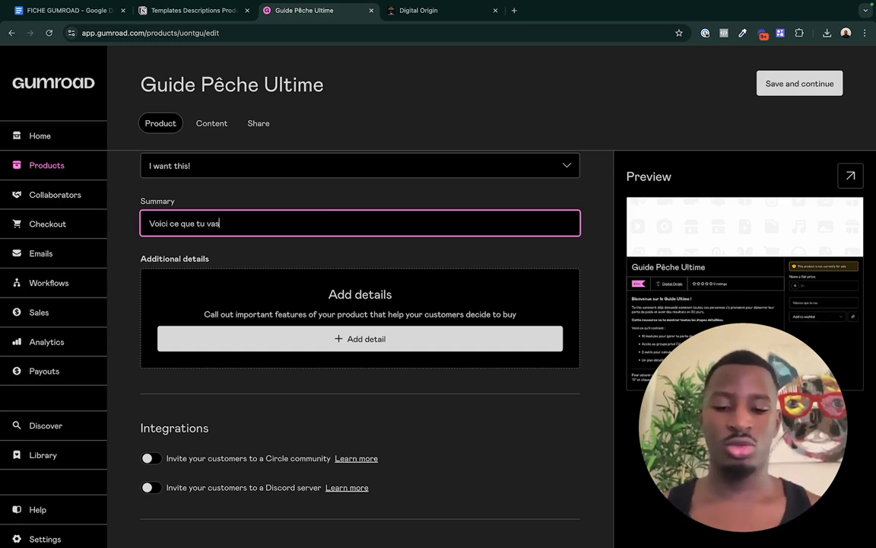
text( obtenir dans ce g)
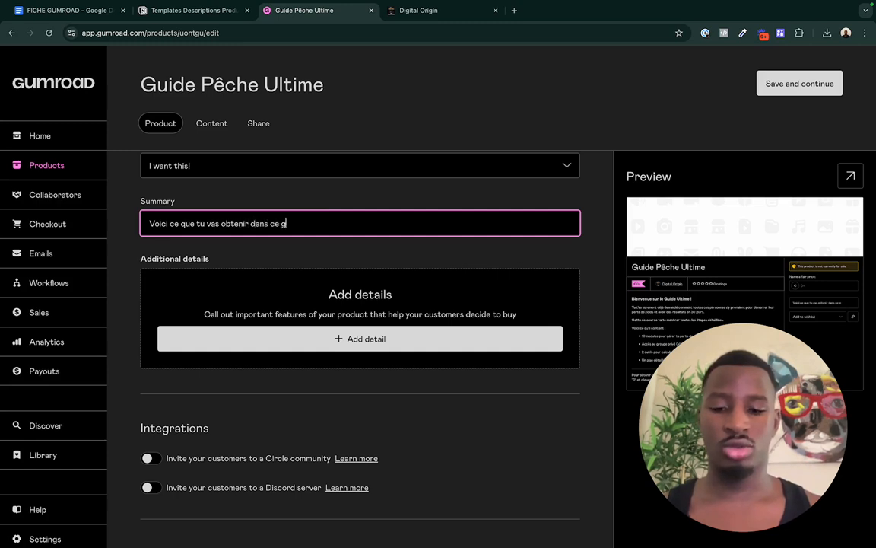
text(uide :)
Add an additional detail with the attribute "Guide Peche Ultime" and the value "Valeur 97€".
drag(737, 440, 523, 439)
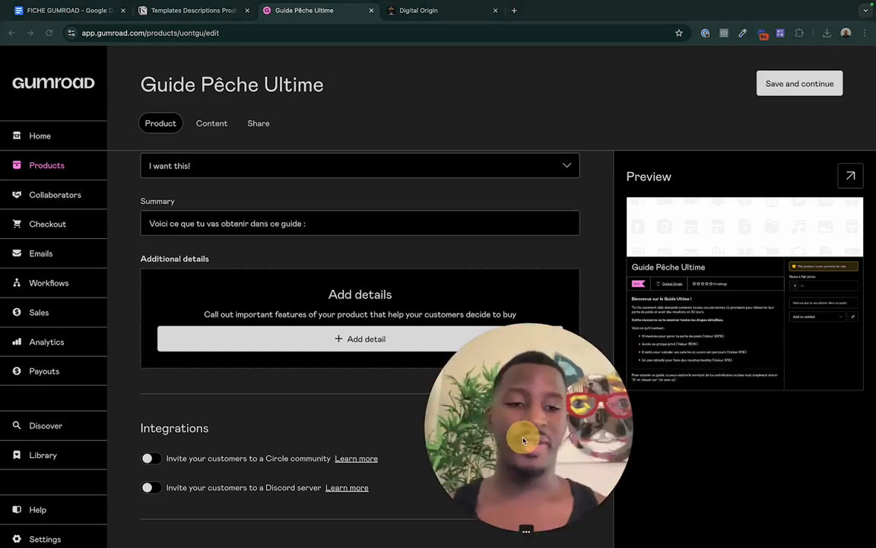
click(319, 340)
click(225, 283)
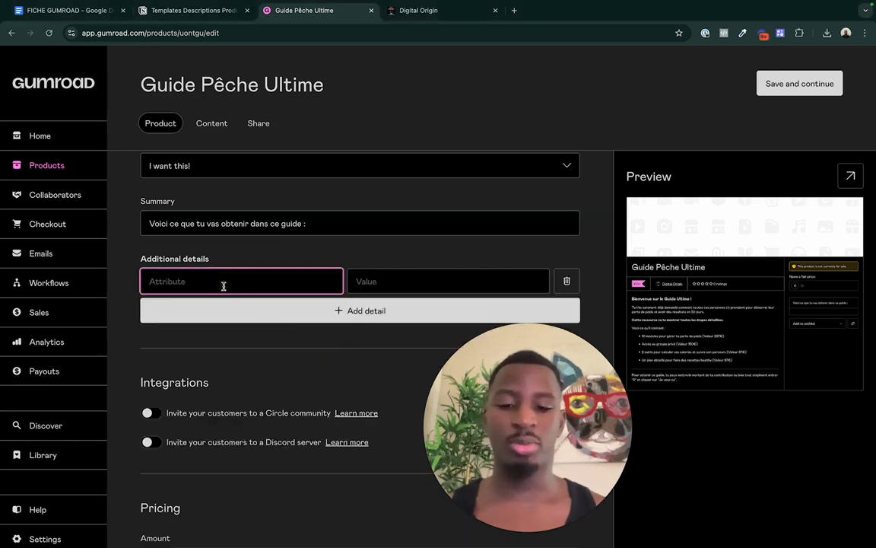
text(Guide Peche Ultime)
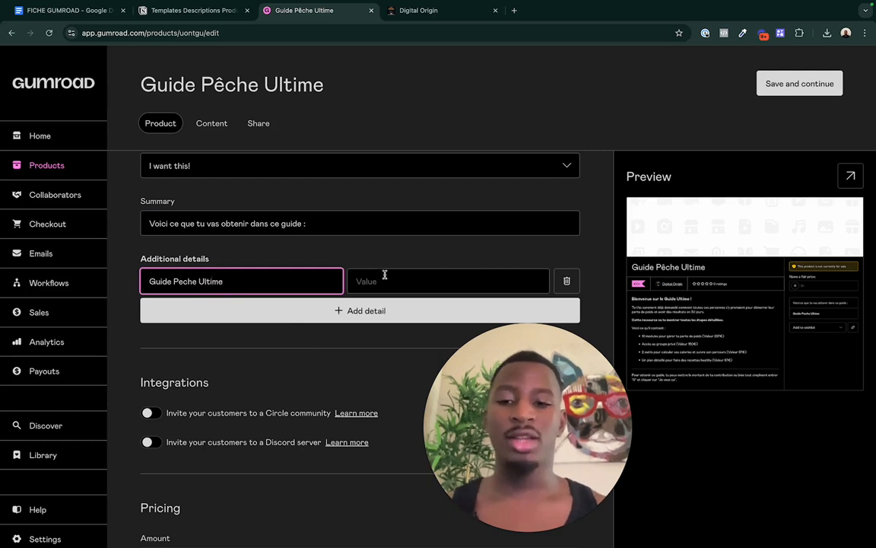
click(392, 274)
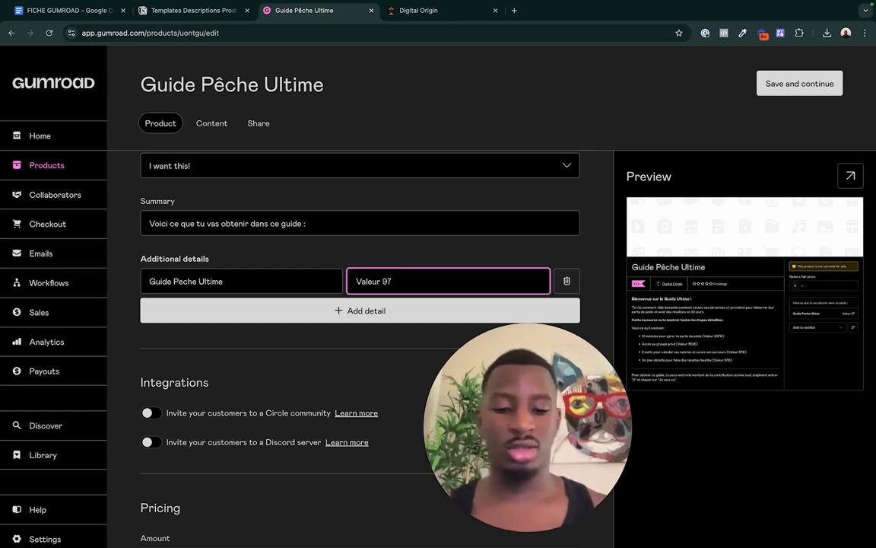
Add a second detail "Communauté d'entraide" with the value "Valeur Inestimable", plus an empty third detail row.
click(322, 312)
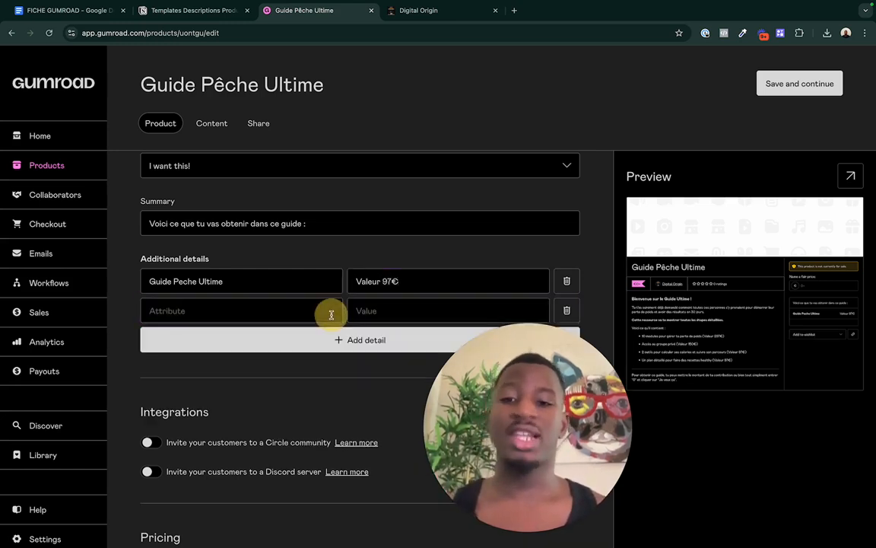
click(289, 310)
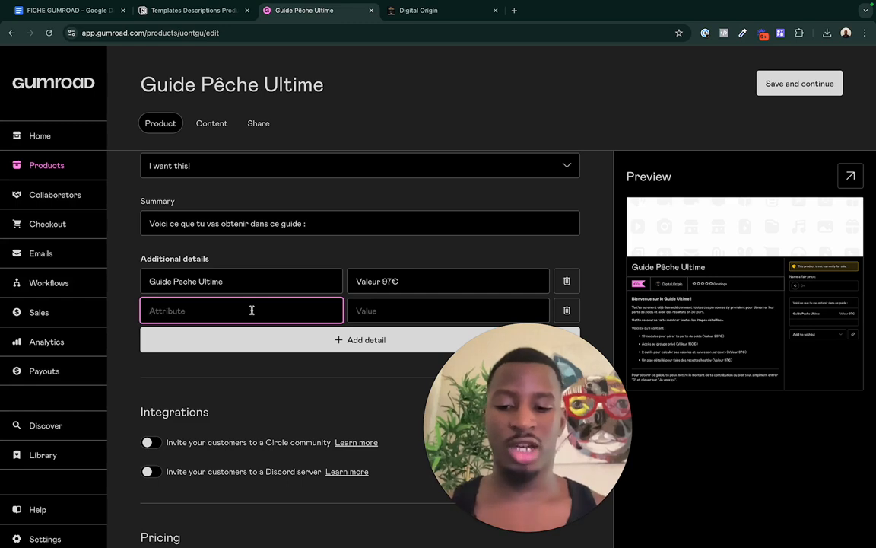
text(Commauté gratuite)
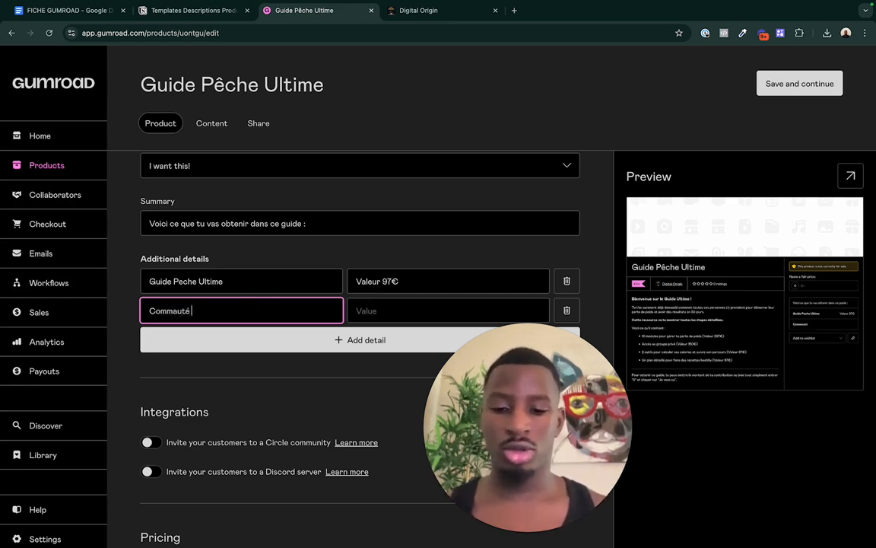
double_click(202, 312)
text(d'ent)
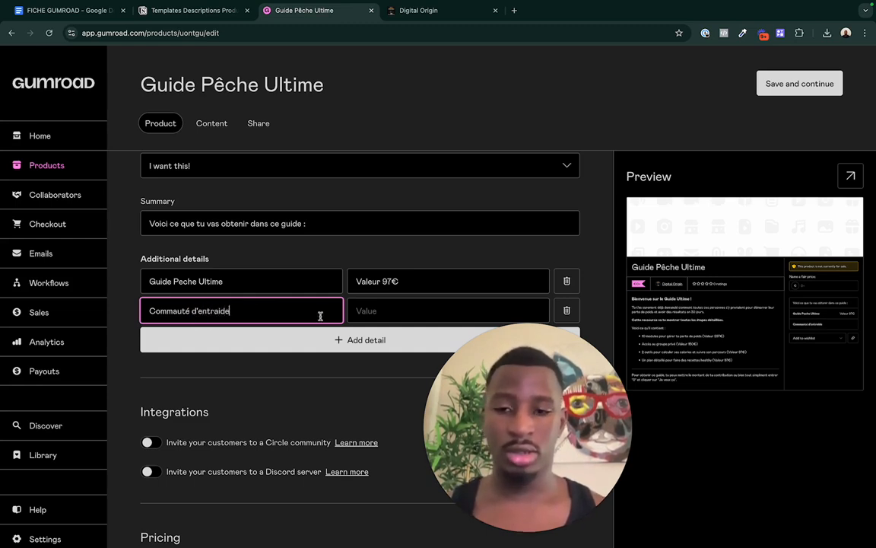
click(371, 304)
text(Vale)
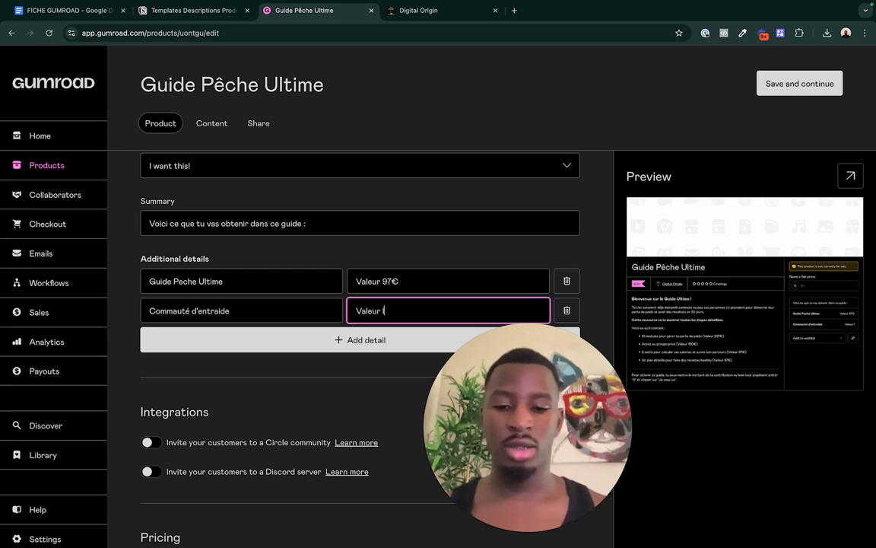
text(ur Inestimable)
click(348, 340)
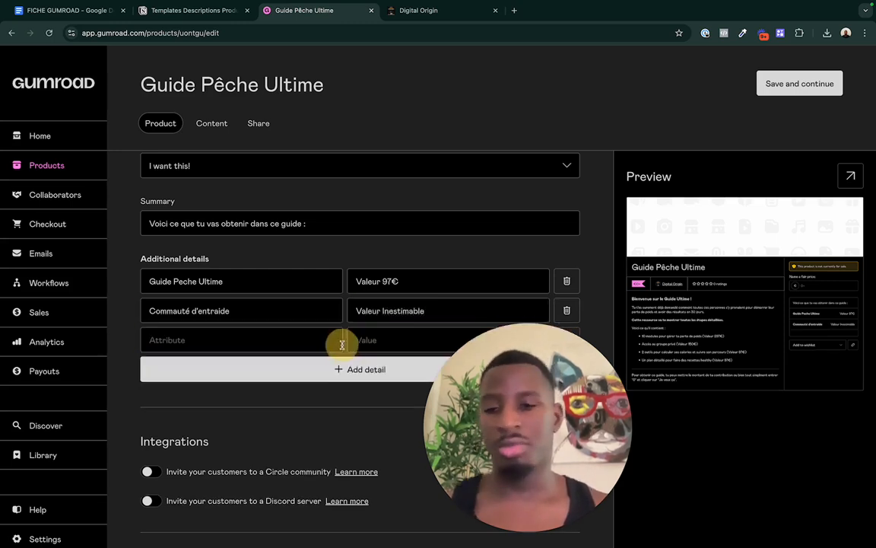
click(241, 340)
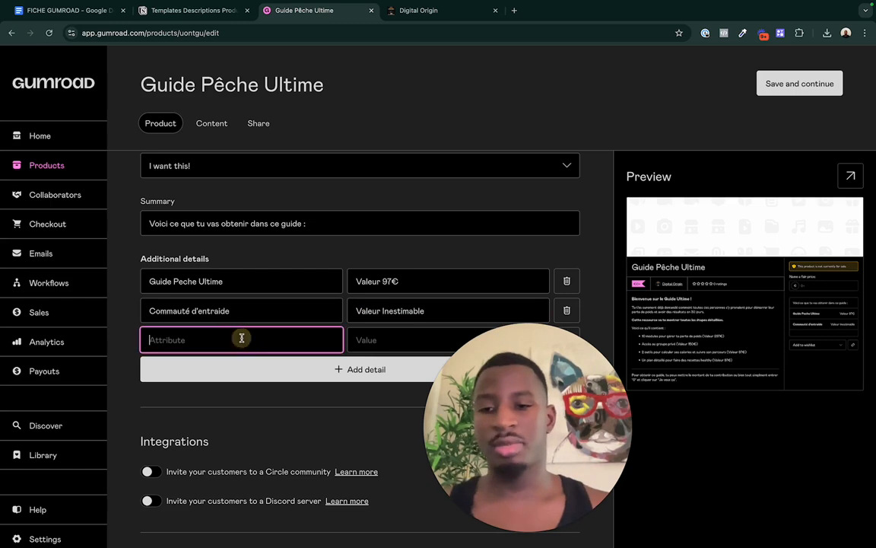
click(172, 311)
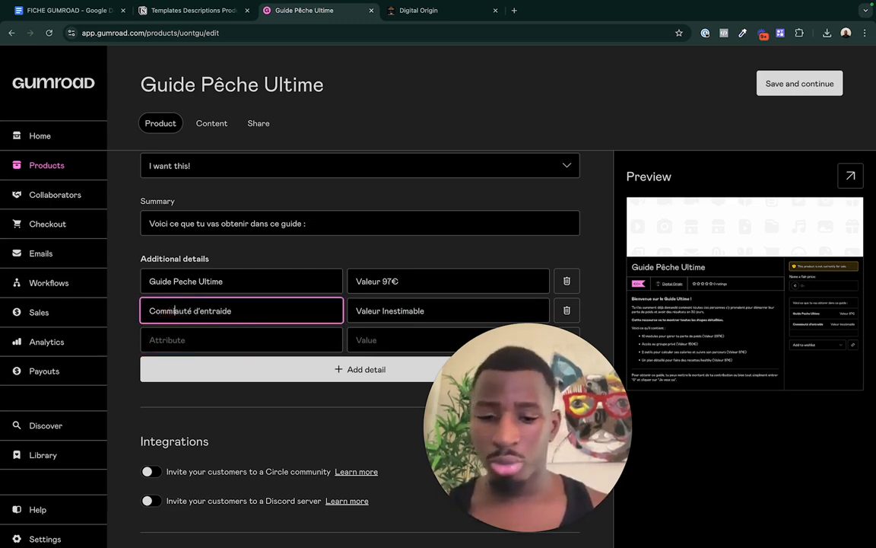
Fill in the third additional detail with the attribute "Le top 10 des lieux de peche" and the value "Valeur 47€".
click(172, 337)
text(C)
key(BackSpace)
text(Ca)
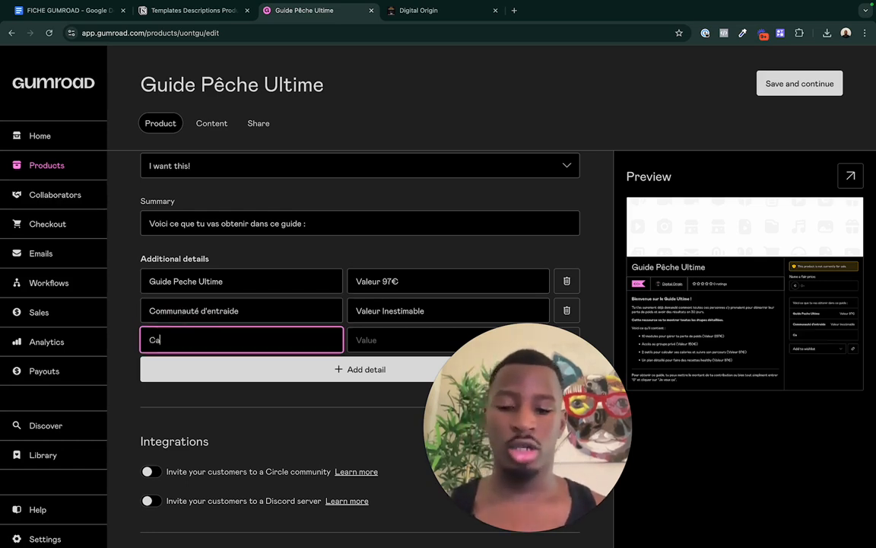
key(BackSpace)
key(BackSpace)
text(Fid)
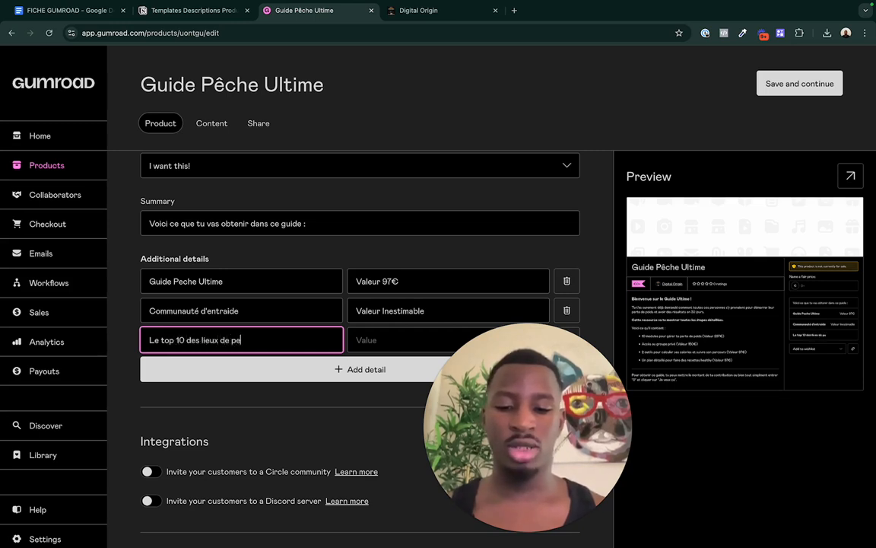
key(Tab)
text(Vale)
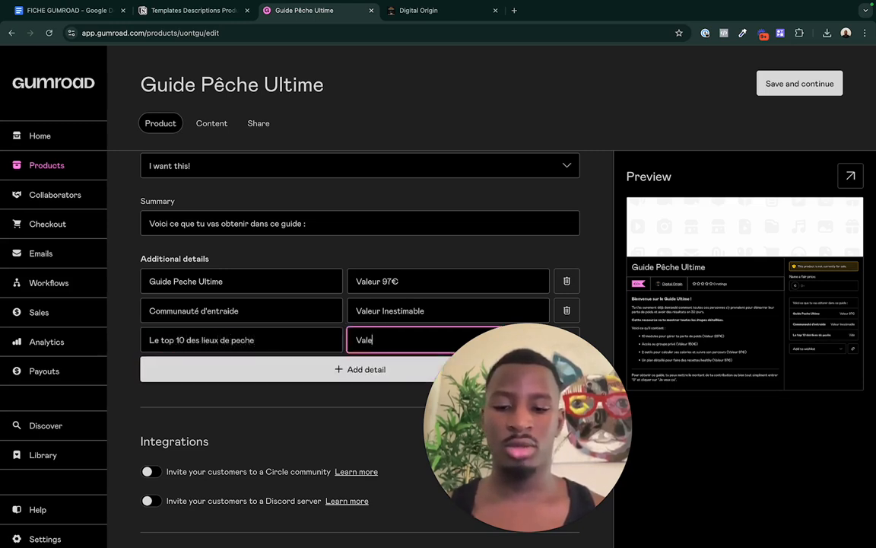
text(ur 47)
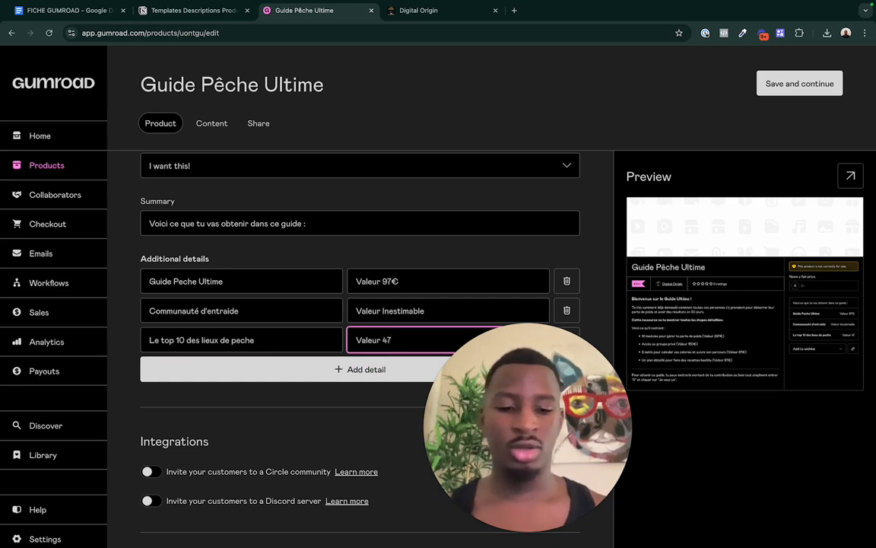
text(€)
Add a fourth detail with the attribute "Le livret des espèces les plus rares à pêcher" and the value "Valeur 167€".
click(370, 364)
scroll(371, 313, down, 3)
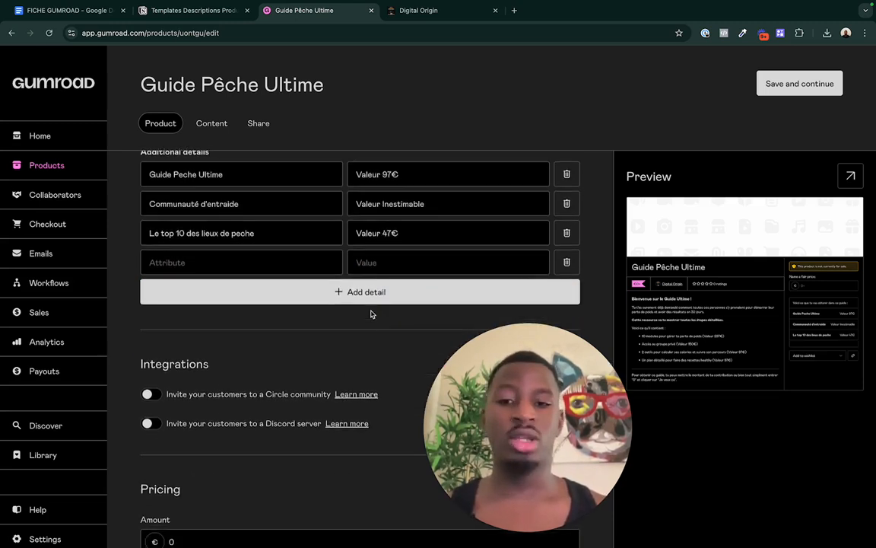
scroll(376, 333, up, 1)
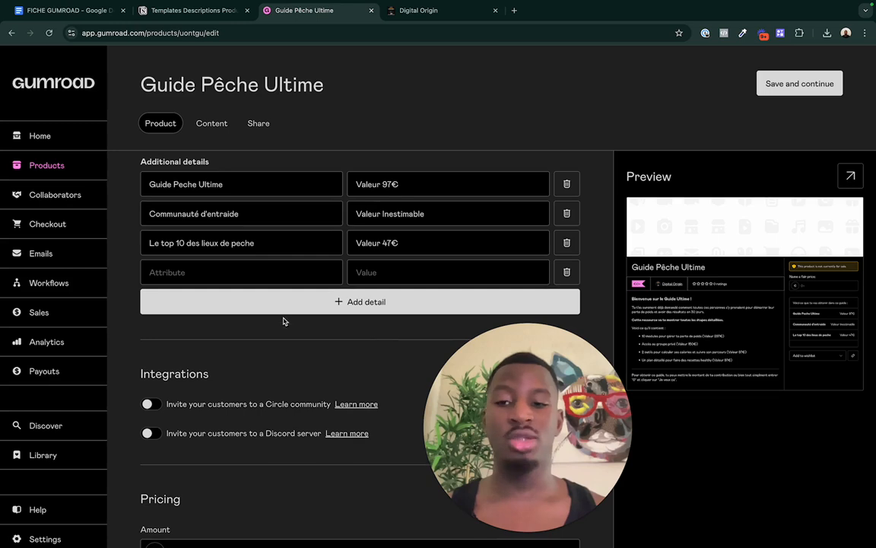
click(270, 271)
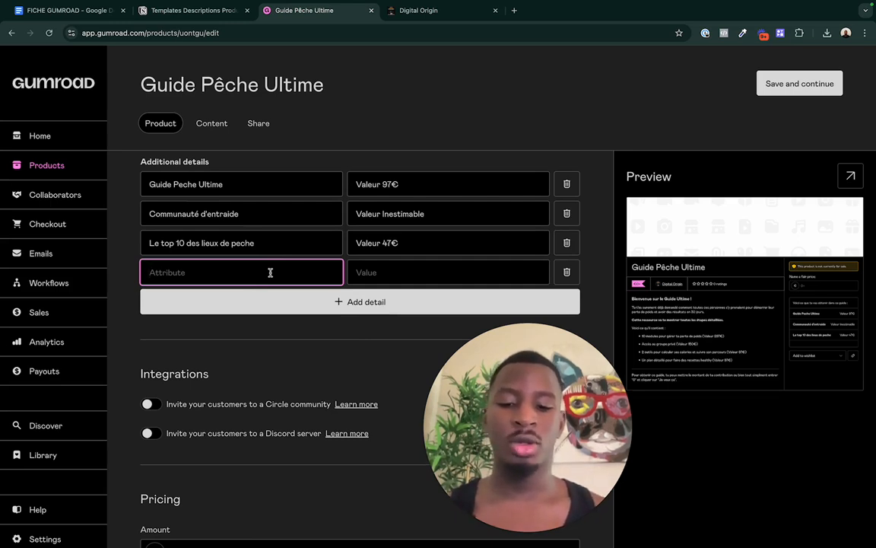
text(Le)
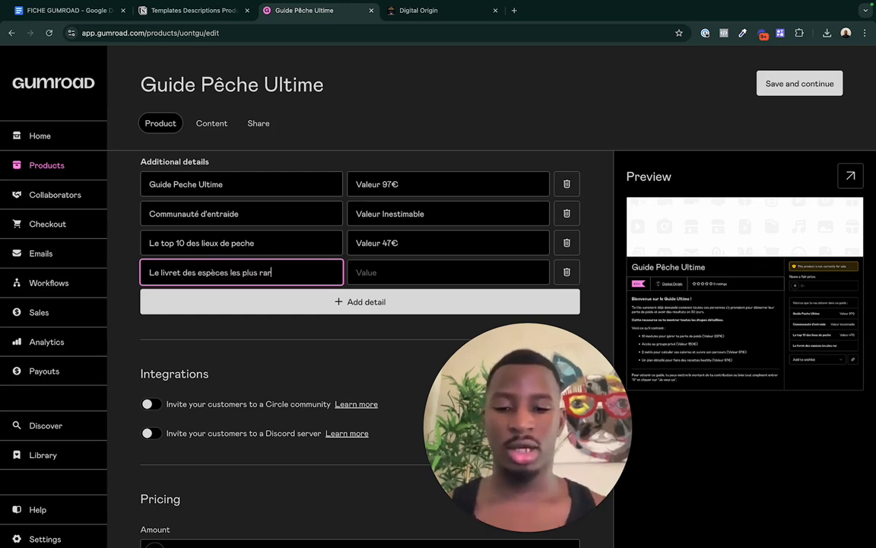
text(cher)
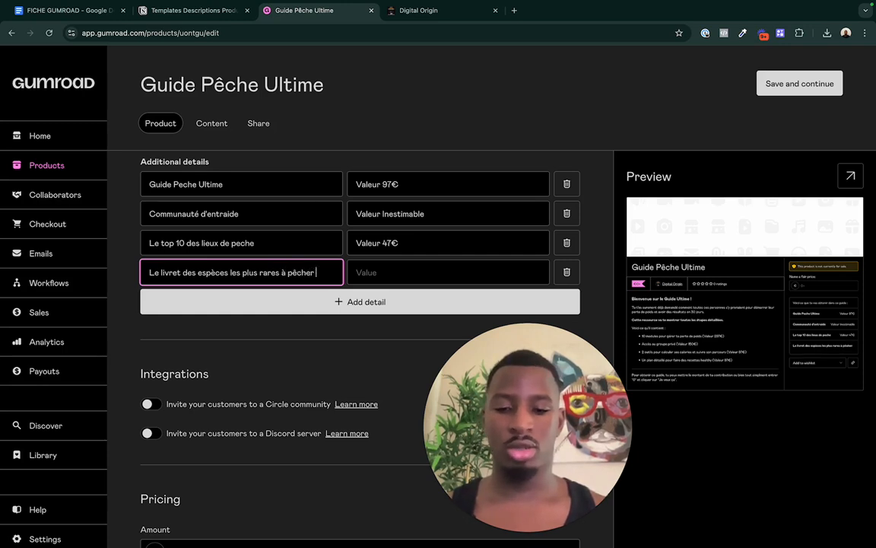
click(374, 278)
text(Valeur 167€)
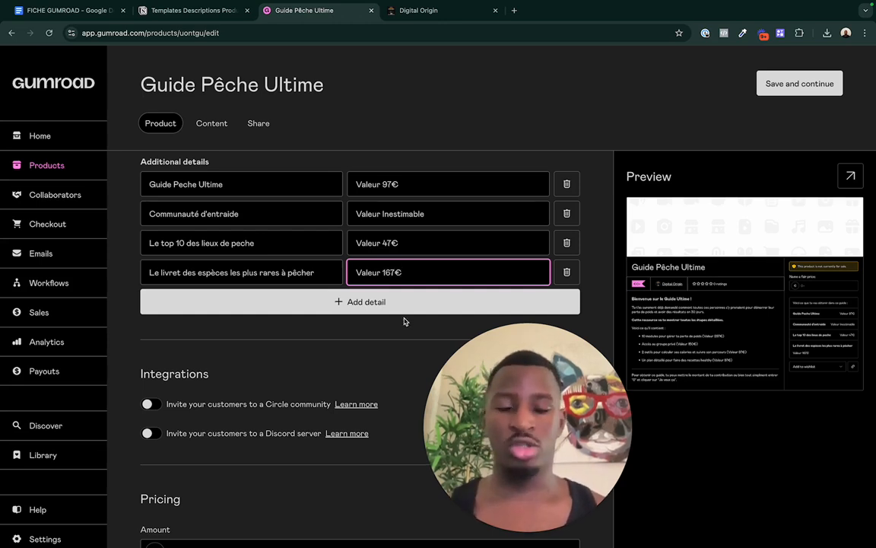
click(400, 346)
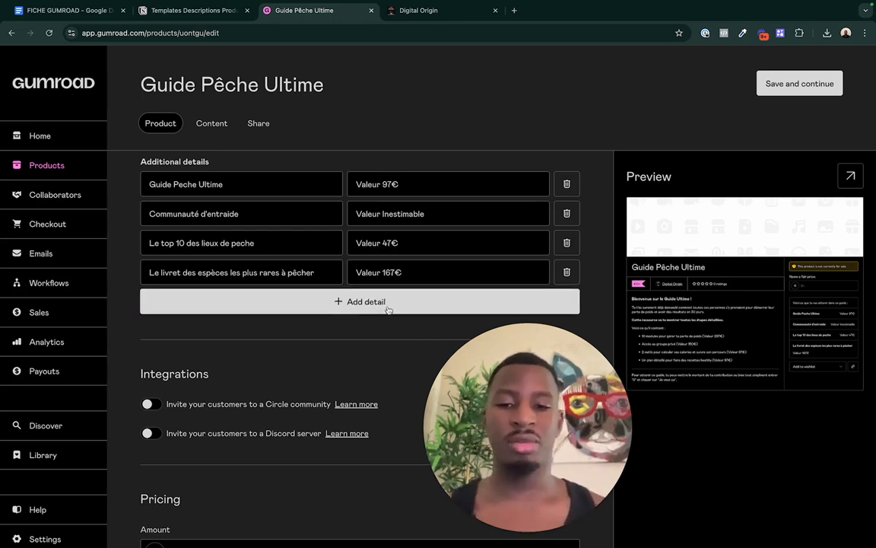
scroll(368, 337, down, 2)
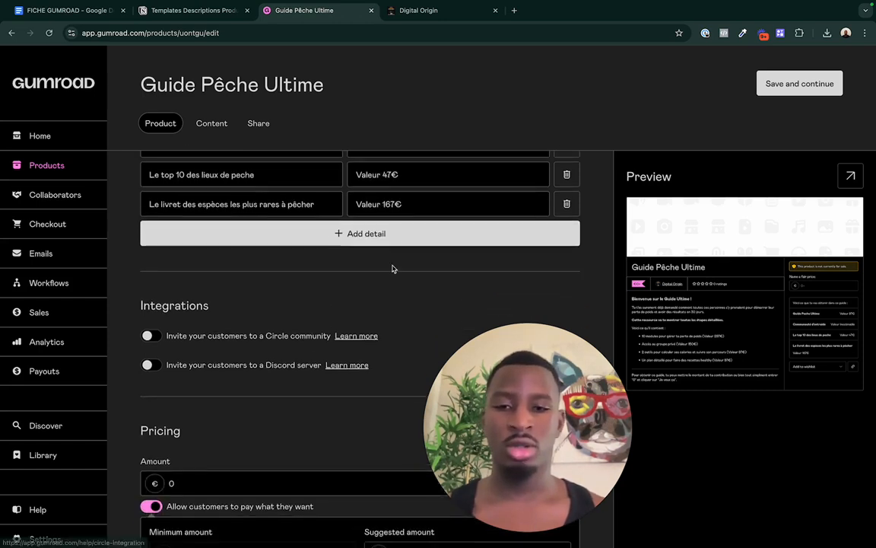
drag(420, 205, 391, 214)
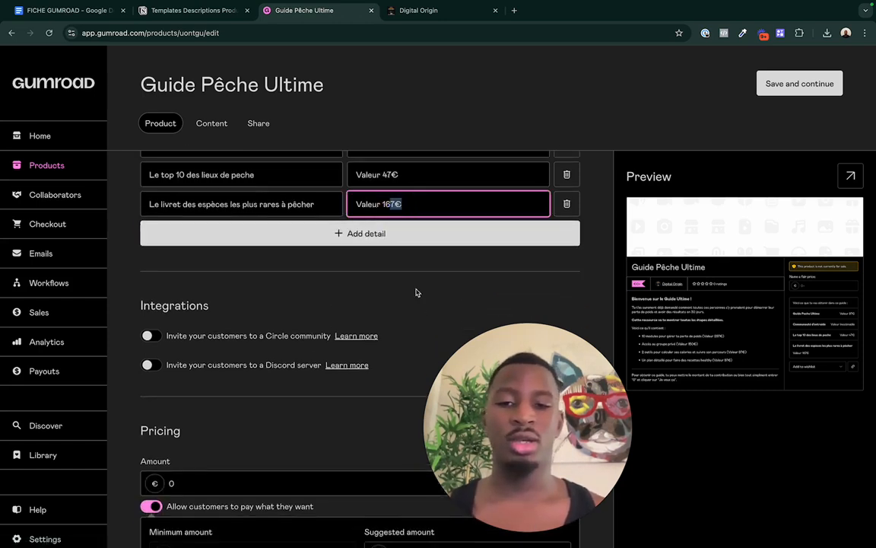
click(417, 289)
click(363, 202)
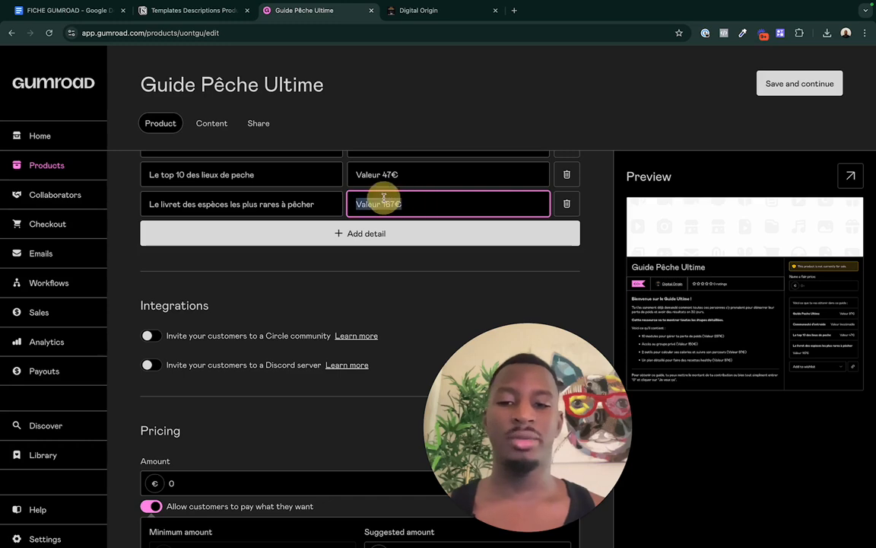
click(393, 280)
Leave the price at €0 and disable the option allowing customers to pay what they want.
scroll(377, 277, down, 1)
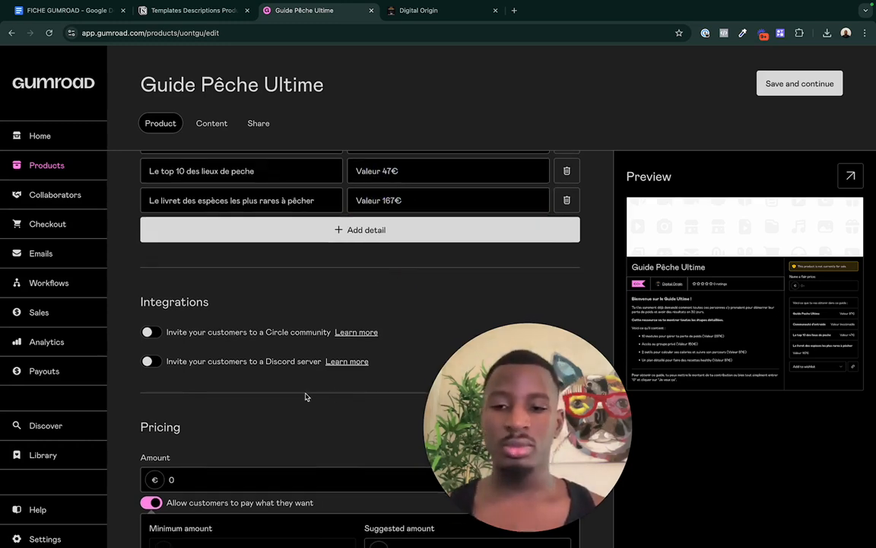
scroll(305, 396, down, 4)
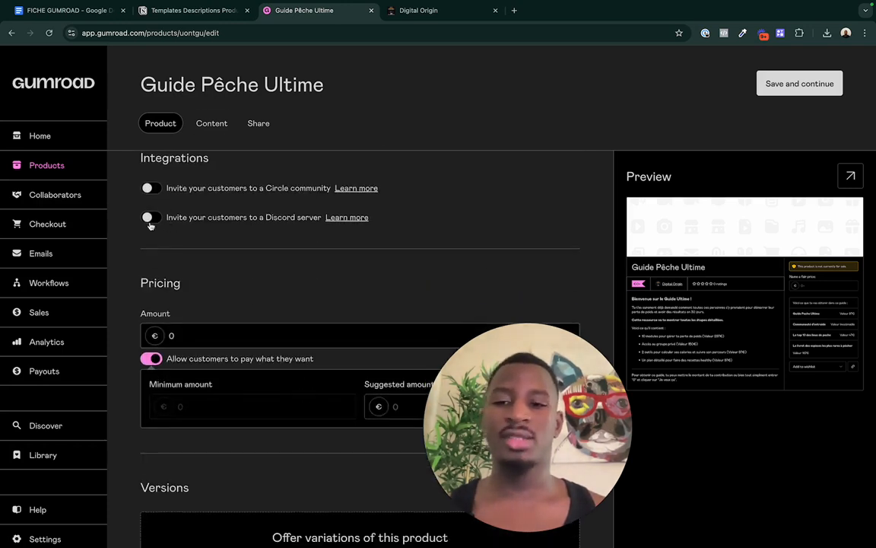
scroll(332, 250, down, 3)
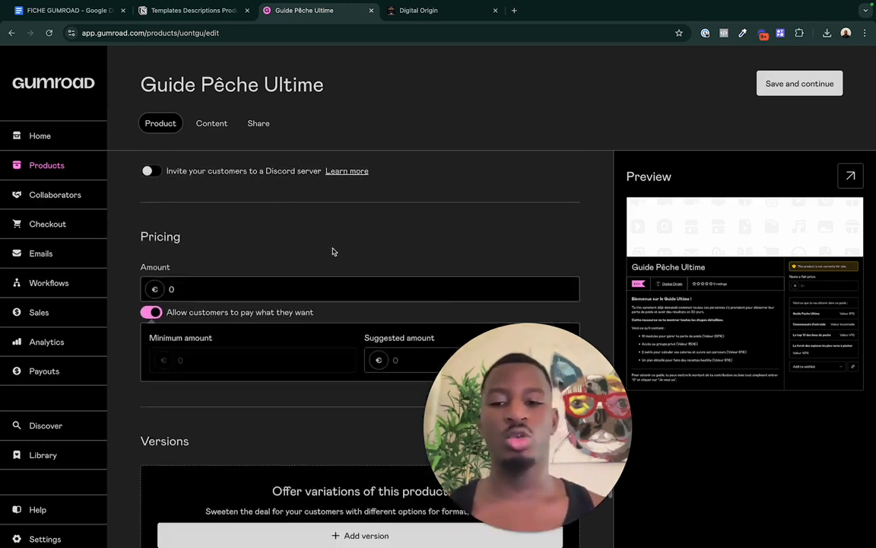
drag(202, 212, 202, 192)
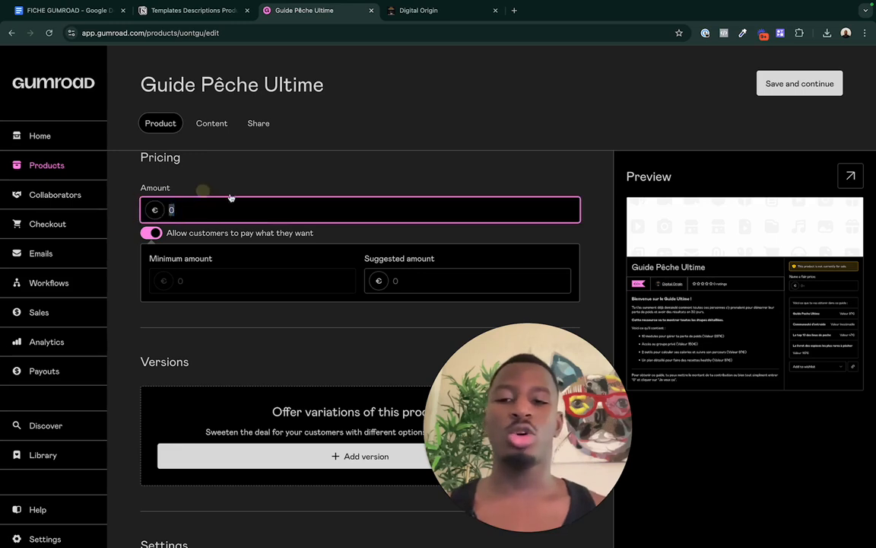
click(264, 191)
click(151, 233)
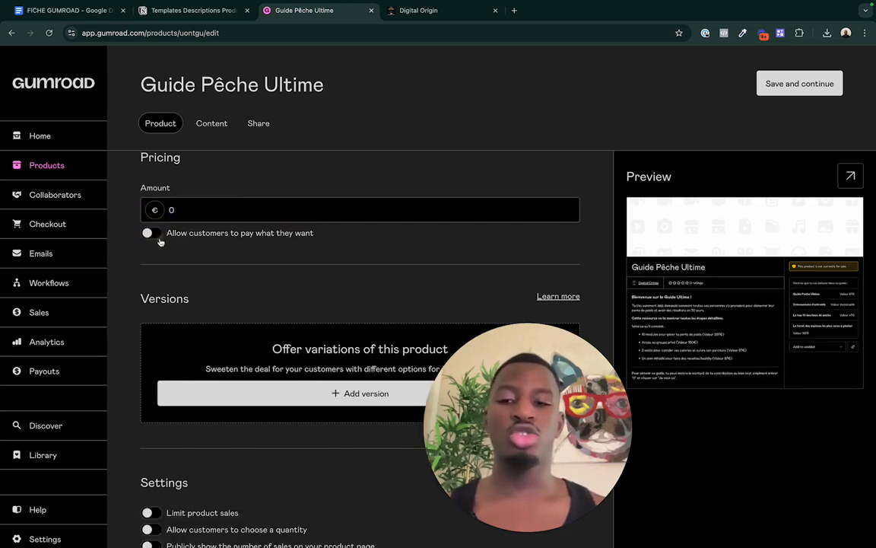
click(150, 232)
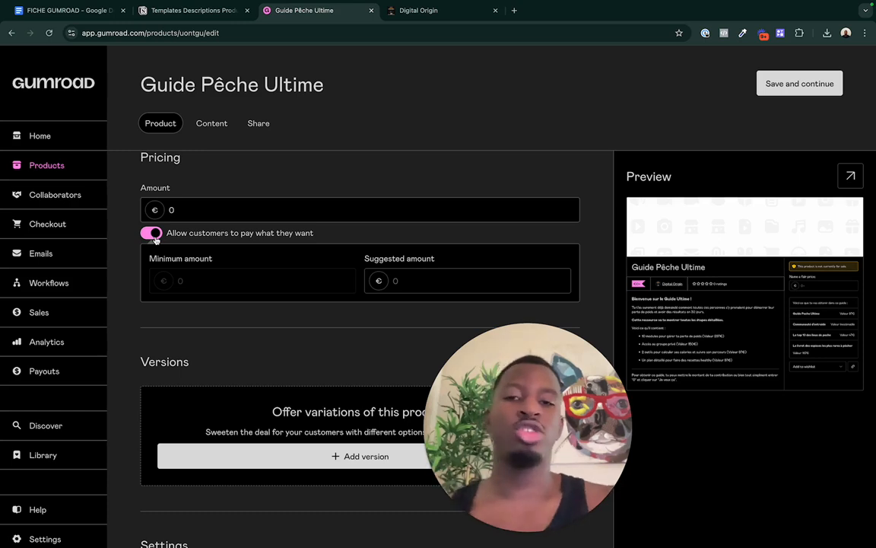
click(152, 235)
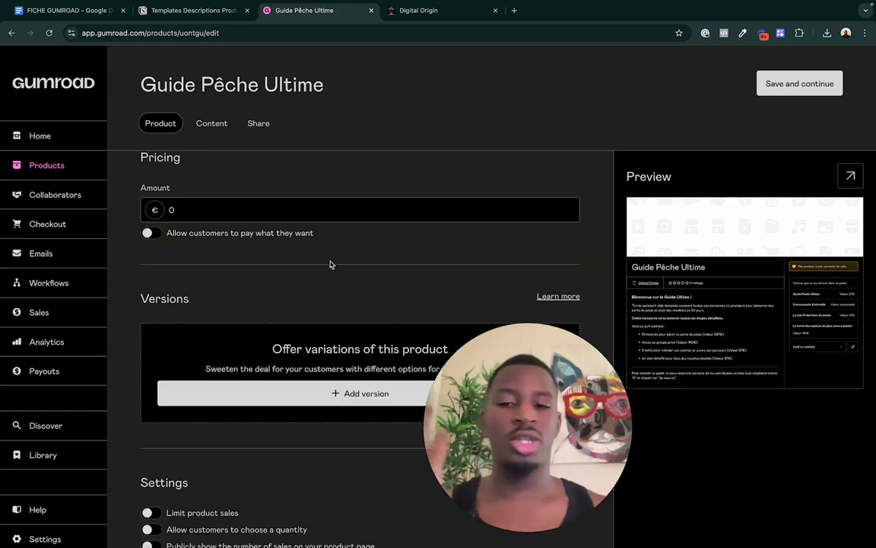
Try publicly showing the number of sales, inspect it in the product preview, and switch the option back off.
scroll(333, 262, down, 2)
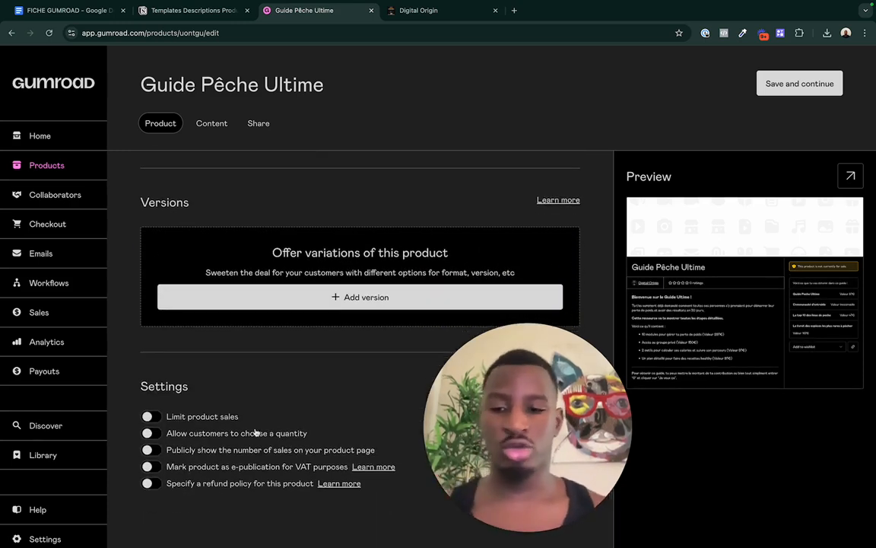
drag(503, 405, 664, 387)
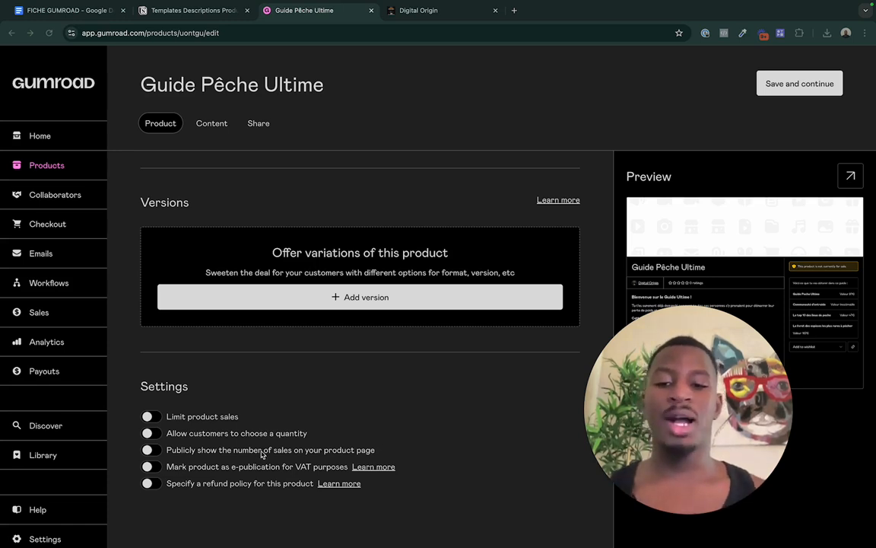
click(149, 452)
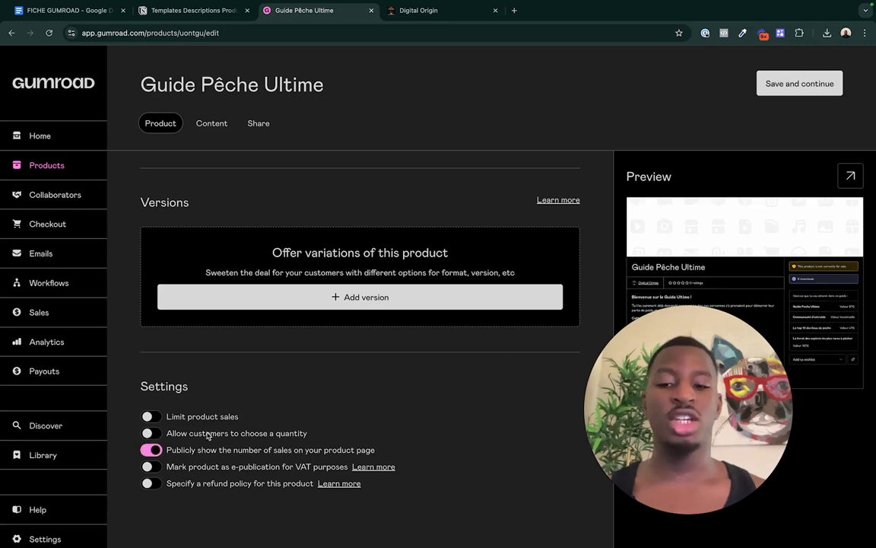
scroll(802, 286, up, 5)
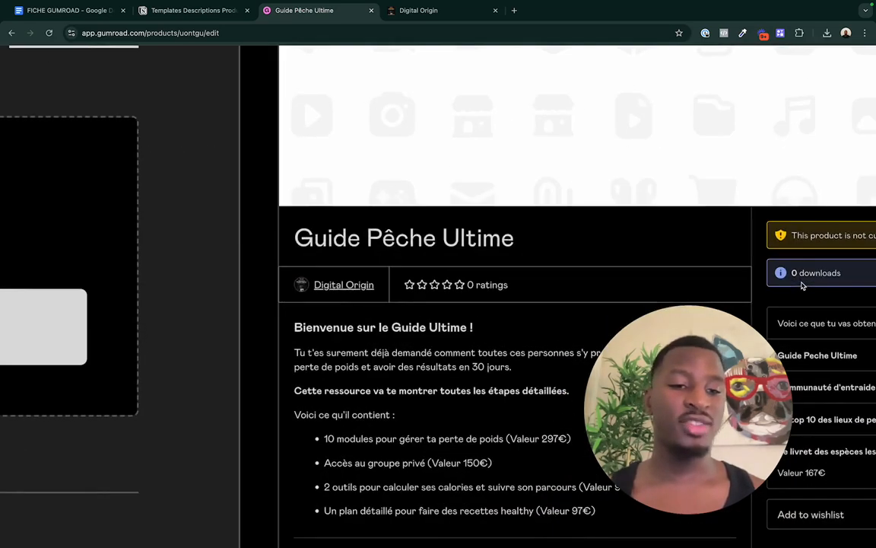
scroll(801, 286, right, 2)
drag(659, 365, 422, 358)
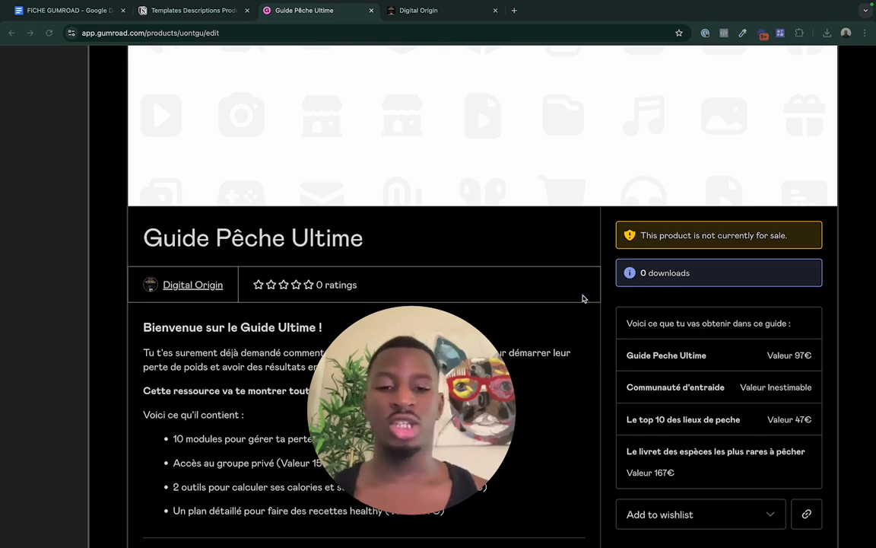
click(387, 253)
scroll(387, 253, left, 2)
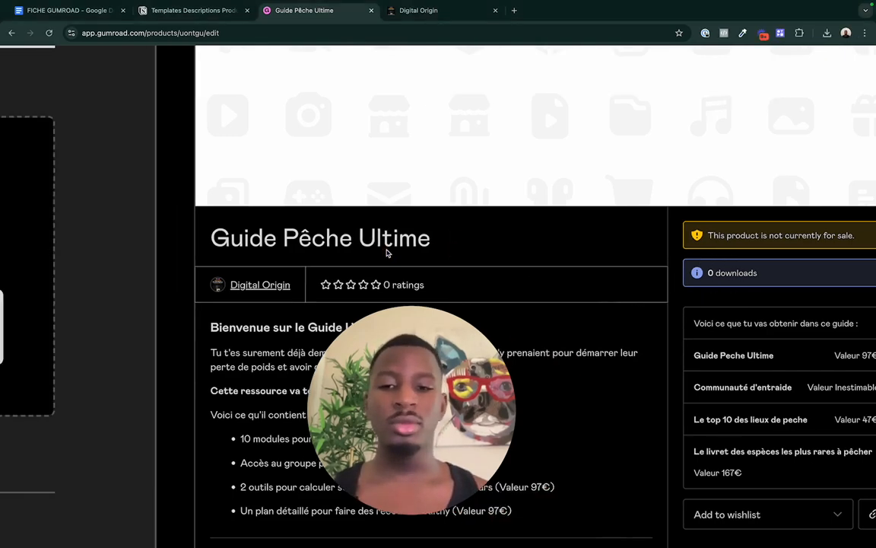
scroll(387, 253, down, 5)
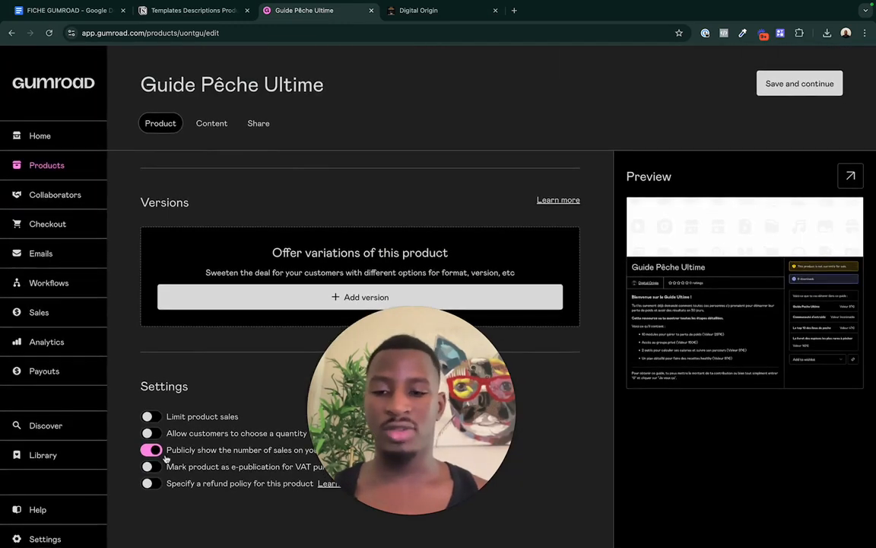
click(150, 450)
click(150, 450)
click(150, 450)
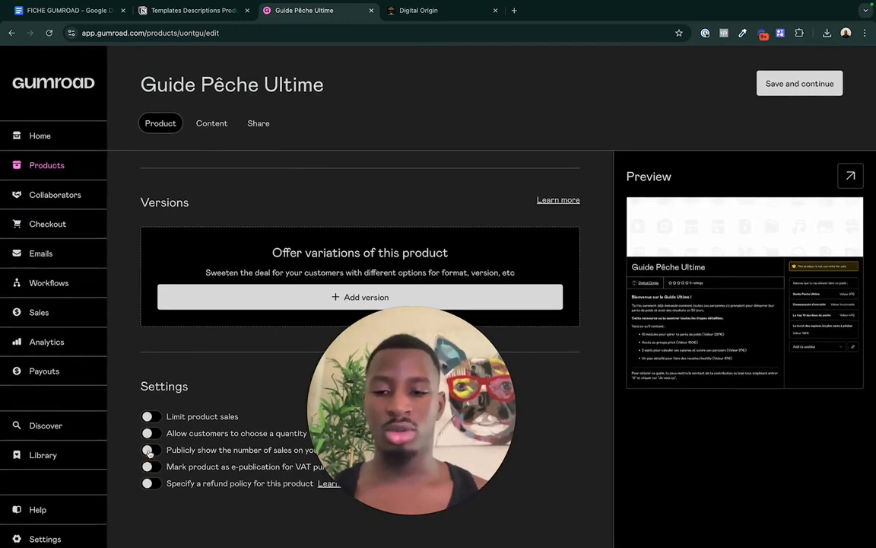
Try the e-publication VAT and refund policy options in the product settings, switching each back off.
click(151, 467)
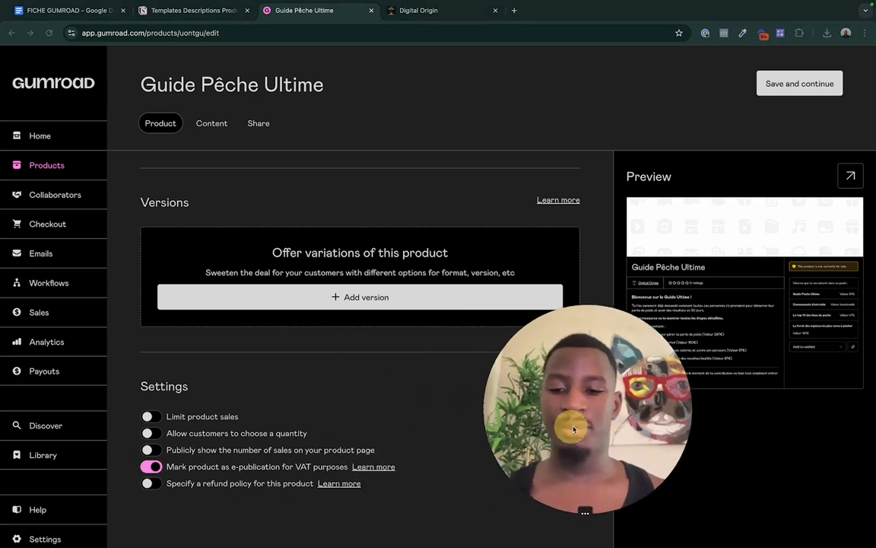
click(151, 467)
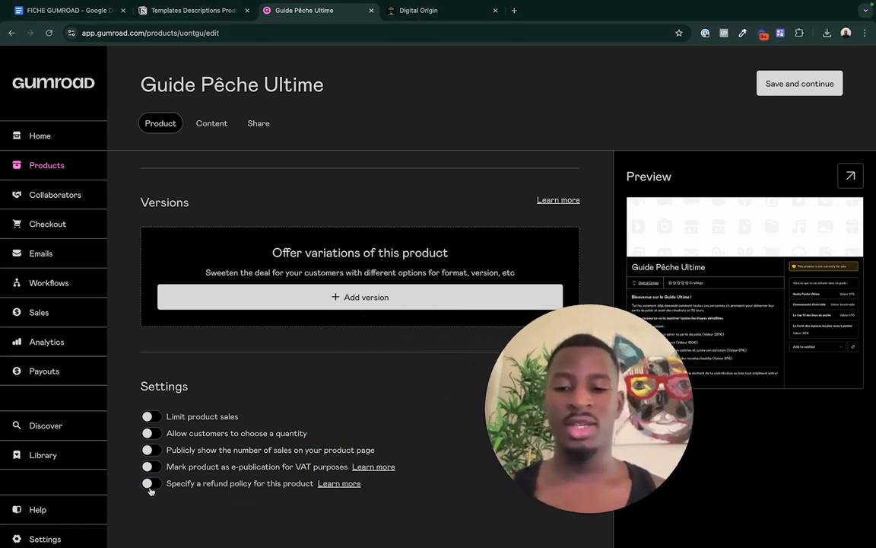
click(149, 484)
click(149, 483)
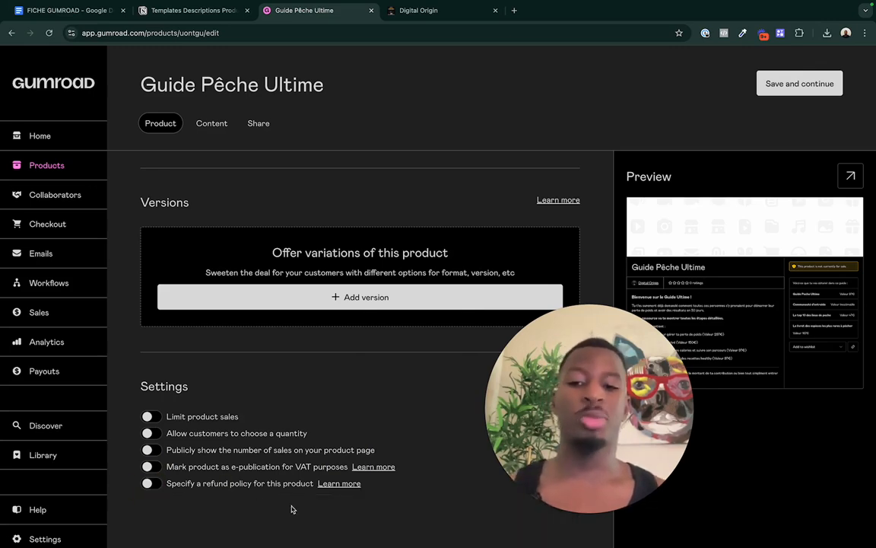
Review the product description, save the product settings and continue to the content page.
scroll(398, 317, up, 15)
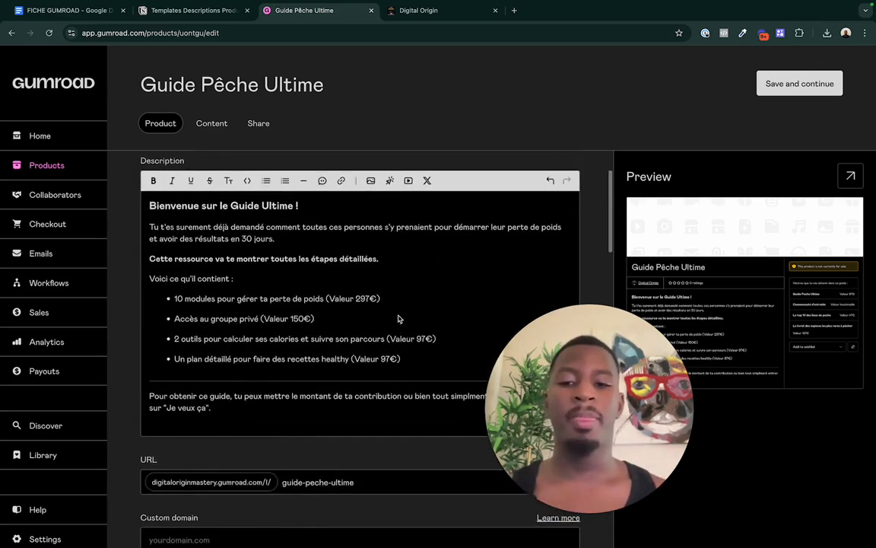
scroll(401, 312, up, 2)
click(778, 84)
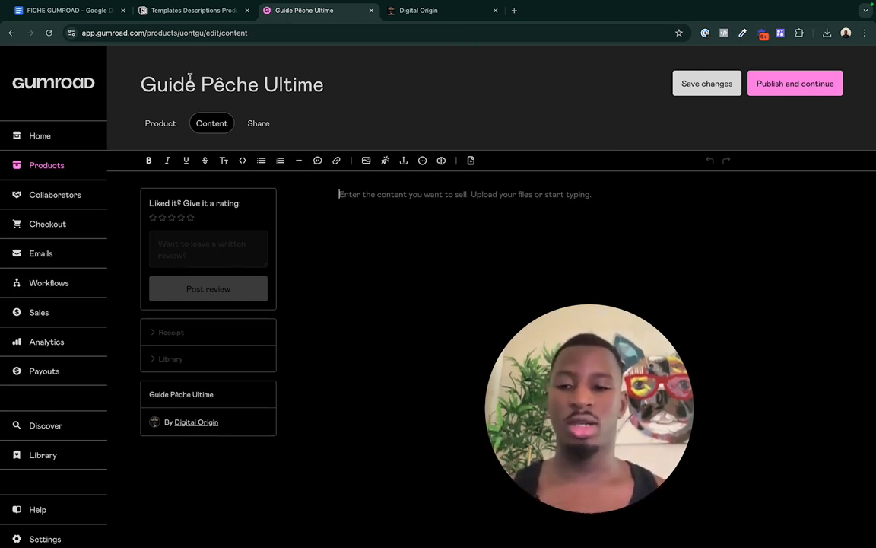
Copy the "Template Page de Contenu" text from the Notion templates page and paste it into the Gumroad product content.
click(194, 10)
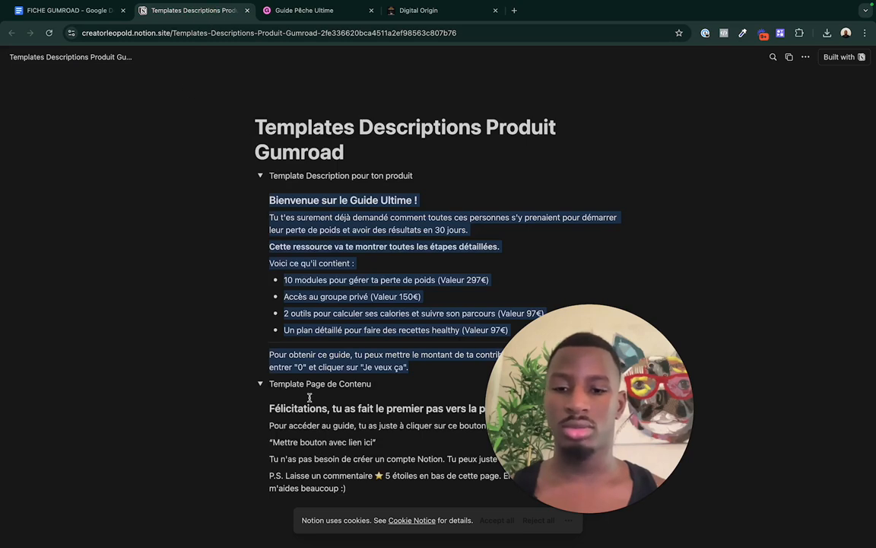
drag(277, 409, 307, 434)
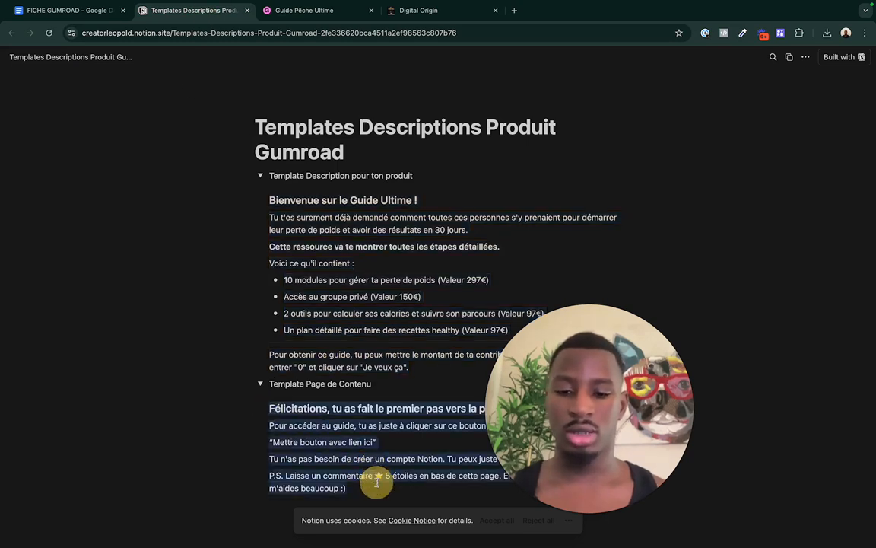
click(309, 3)
click(245, 89)
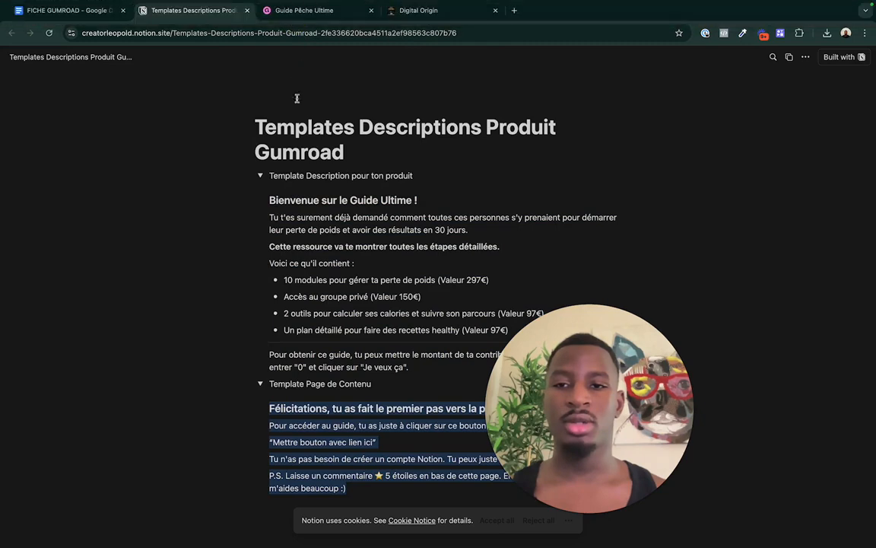
click(319, 10)
click(407, 244)
text(Félicitations, tu as fait le premier pas vers la perte de poids ! Pour accéder au guide, tu as juste à cliquer sur ce bouton : "Mettre bouton avec lien ici" Tu n'as pas besoin de créer un compte Notion. Tu peux juste mettre la page en favori. P.S. Laisse un commentaire ⭐ 5 étoiles en bas de cette page. En quelques secondes tu m'aides beaucoup :))
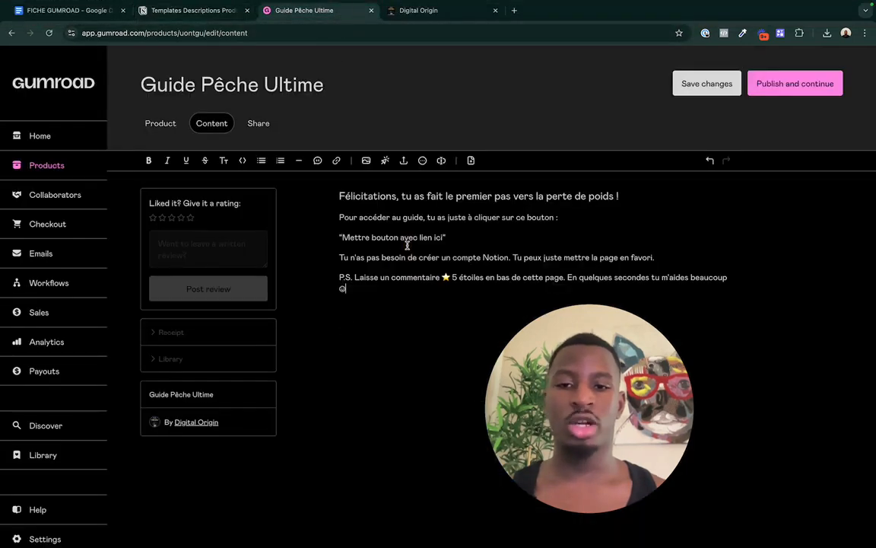
drag(449, 238, 344, 238)
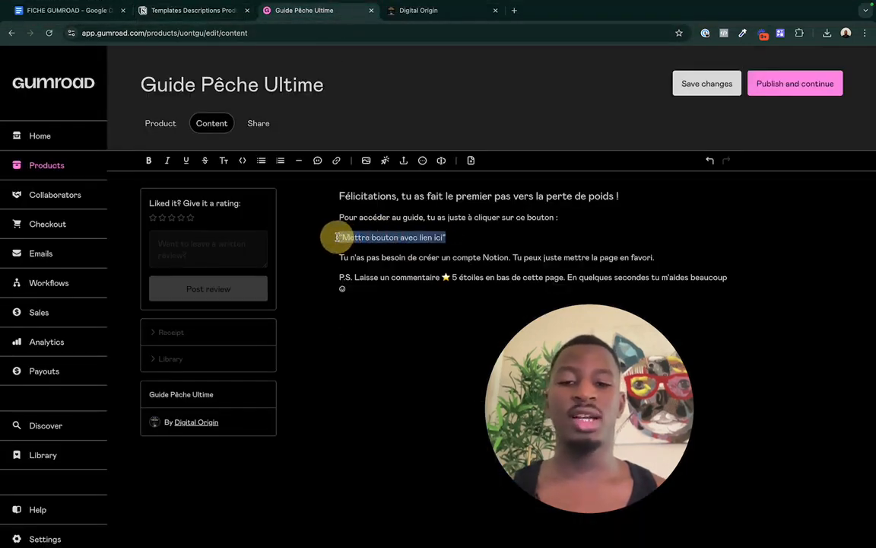
click(384, 161)
key(super+a)
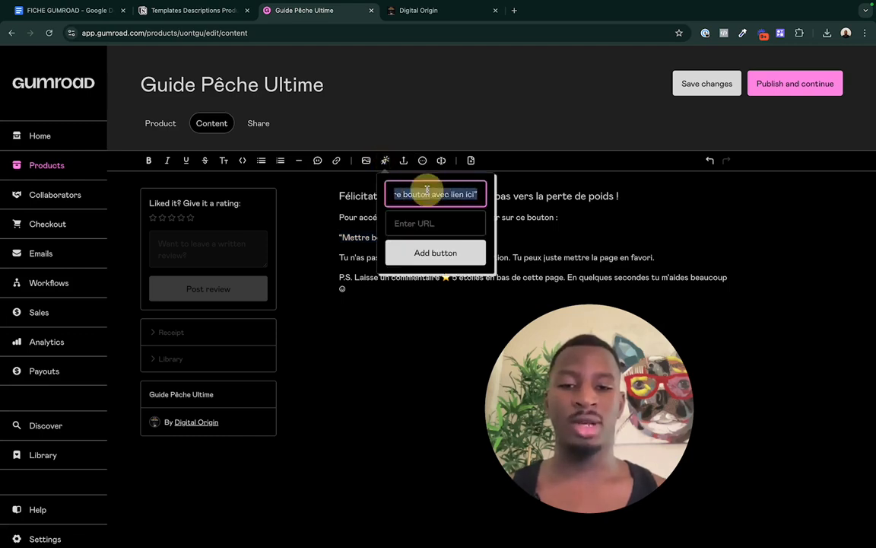
text(C)
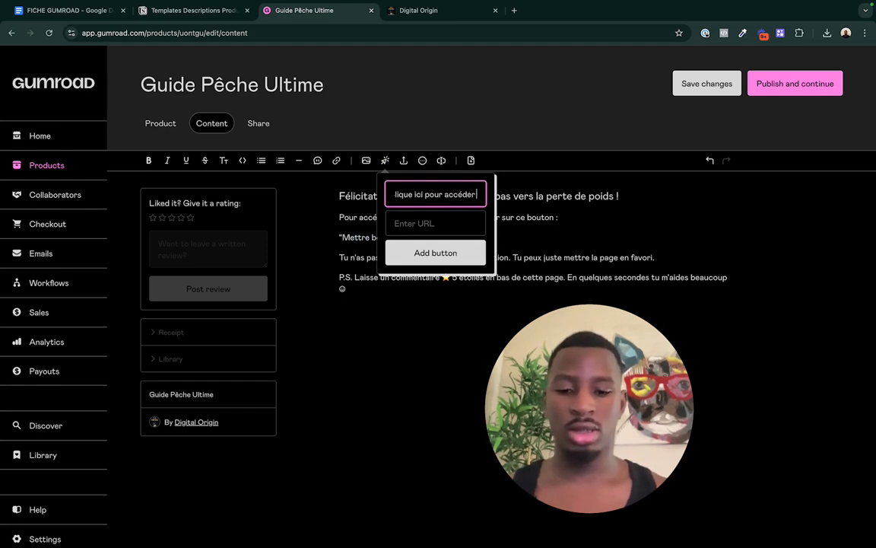
click(428, 223)
text(https://gu)
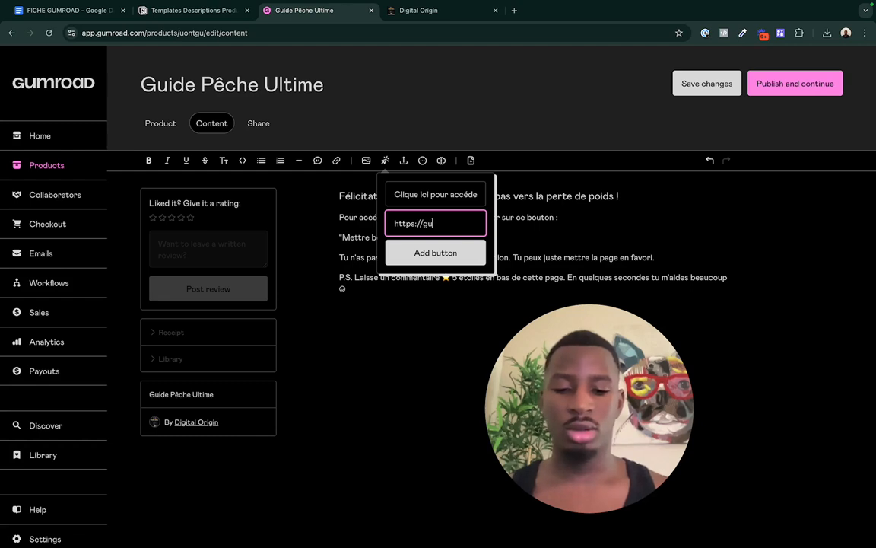
text(ide.fr)
click(426, 255)
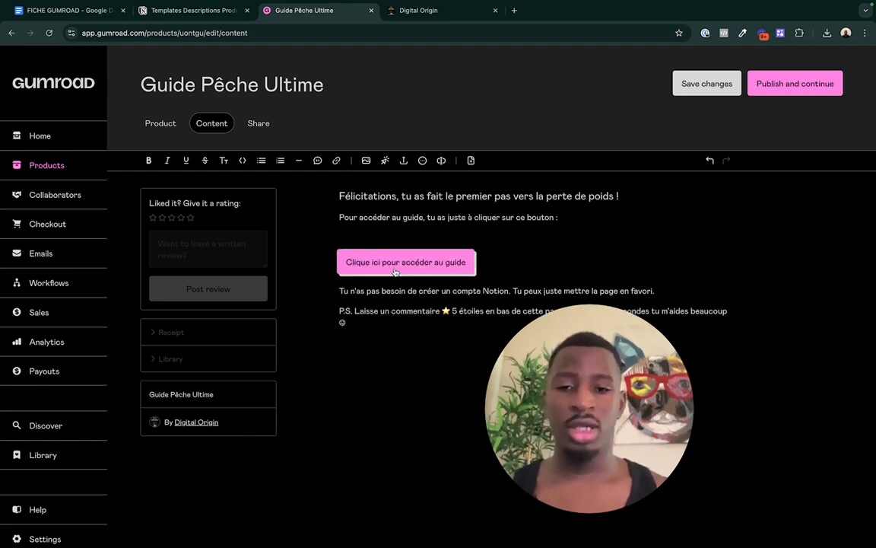
Publish the product, and reopen its content page to highlight the P.S. paragraph asking for a 5-star comment.
click(817, 84)
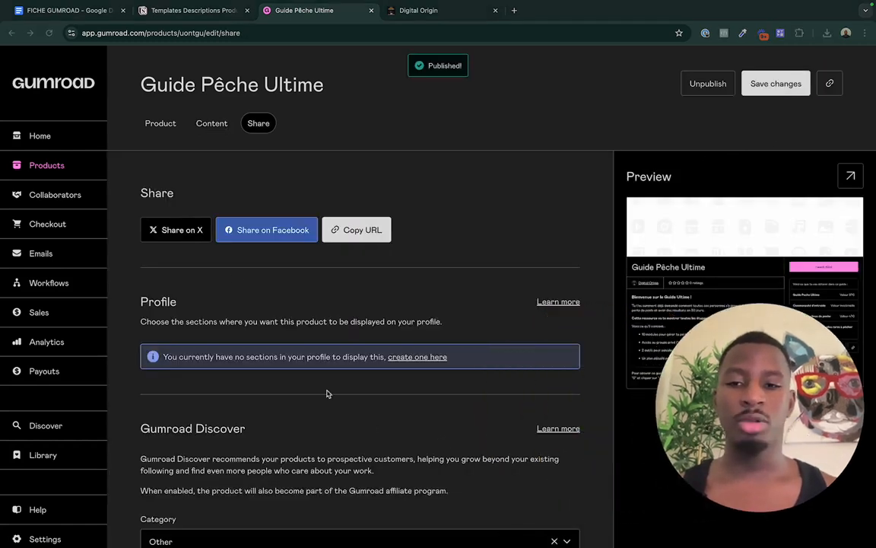
click(211, 123)
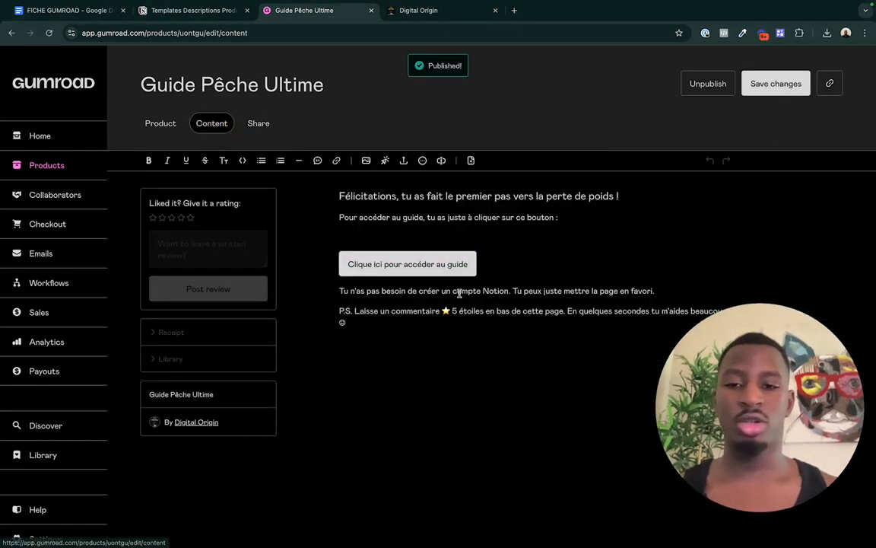
click(451, 327)
drag(450, 327, 329, 299)
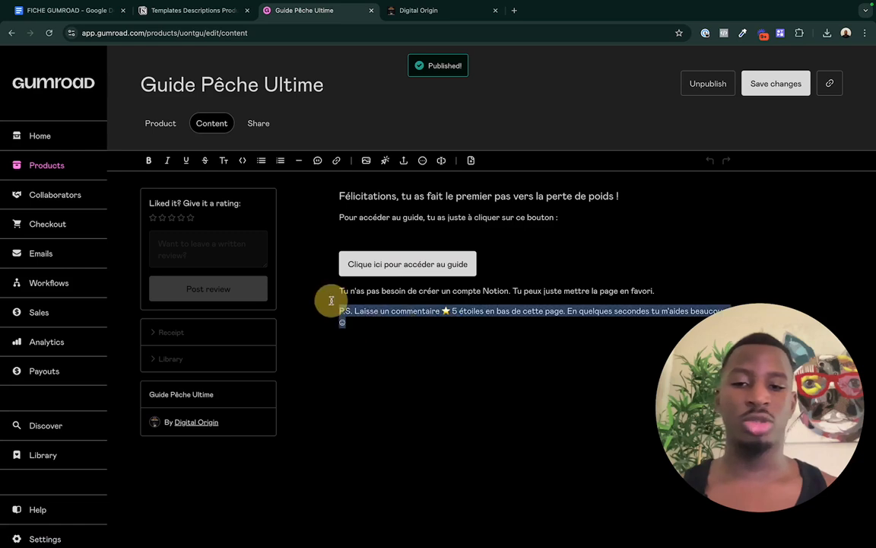
Review the published content page's congratulatory heading and its P.S. paragraph requesting a rating.
triple_click(509, 192)
click(376, 300)
triple_click(375, 306)
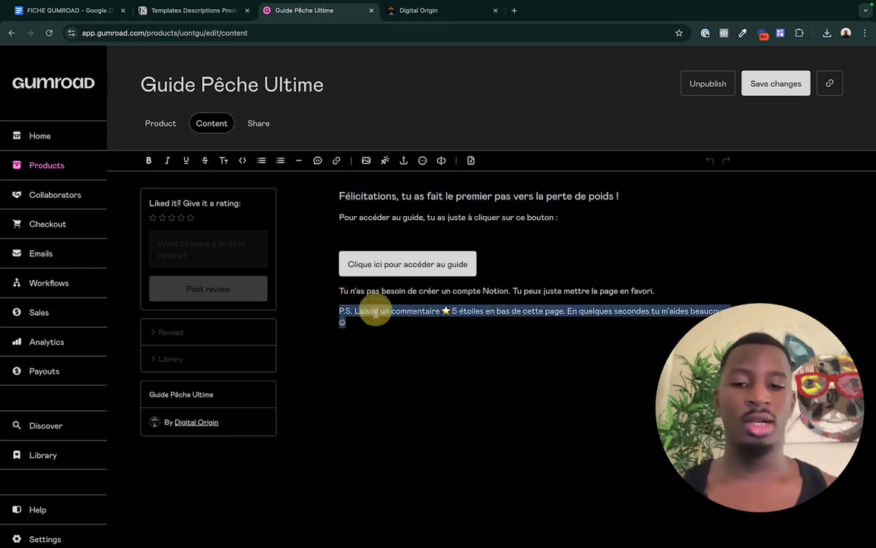
click(365, 313)
triple_click(334, 310)
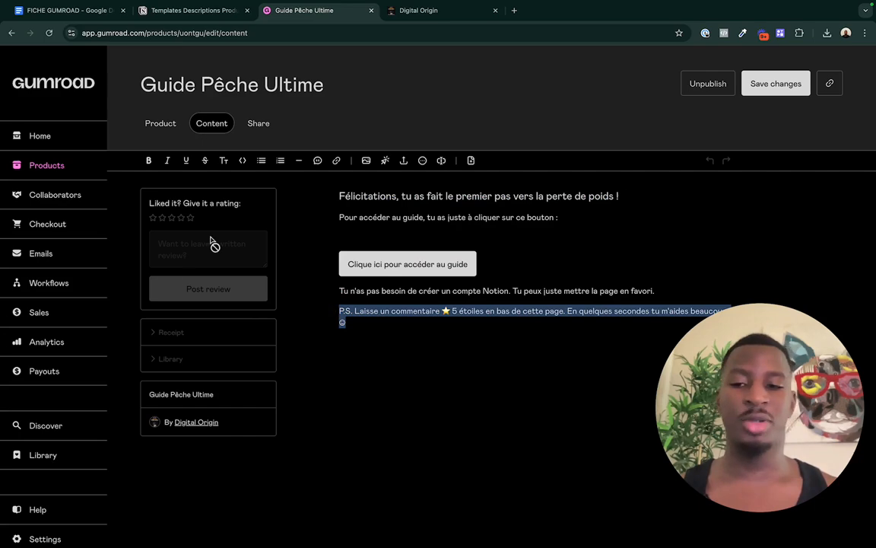
Open the product's sharing settings and review the Profile and Gumroad Discover options.
click(260, 126)
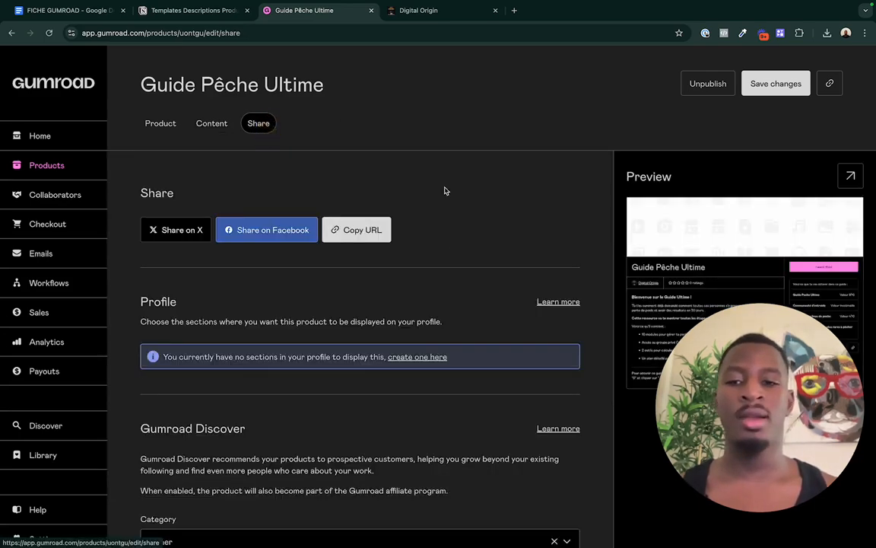
scroll(413, 368, down, 5)
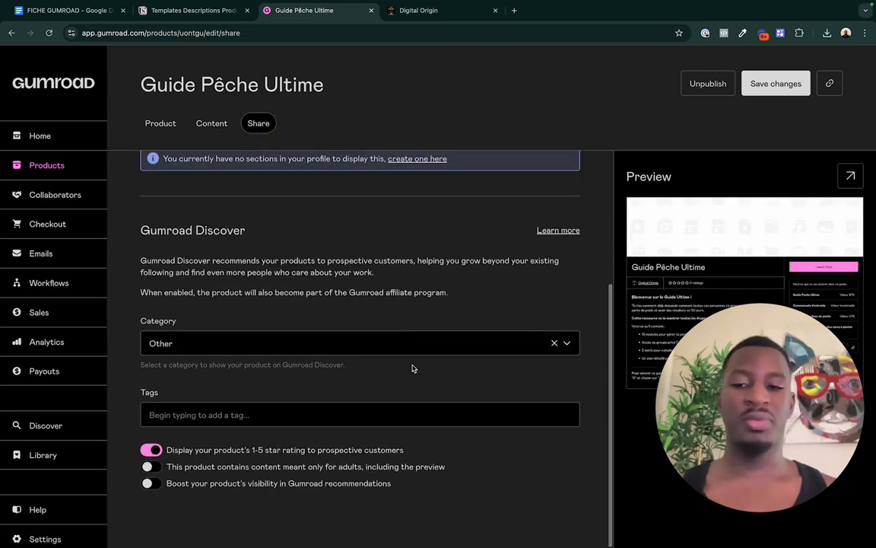
scroll(413, 368, up, 5)
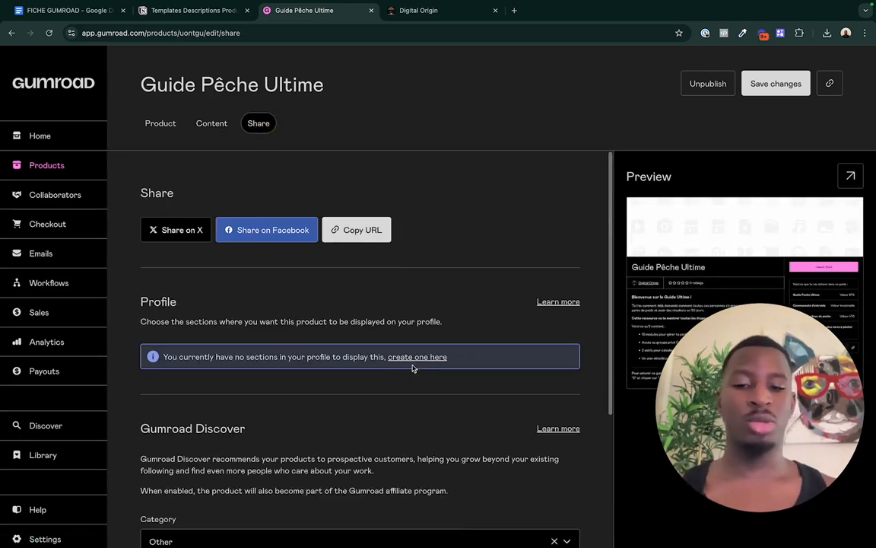
Open the public page of Guide Pêche Ultime, review its description and select its web address.
click(851, 178)
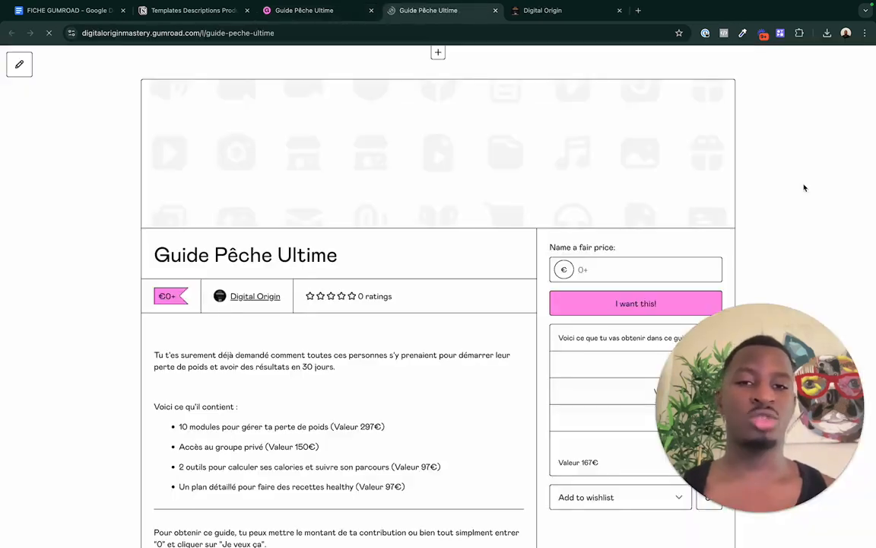
scroll(407, 296, down, 4)
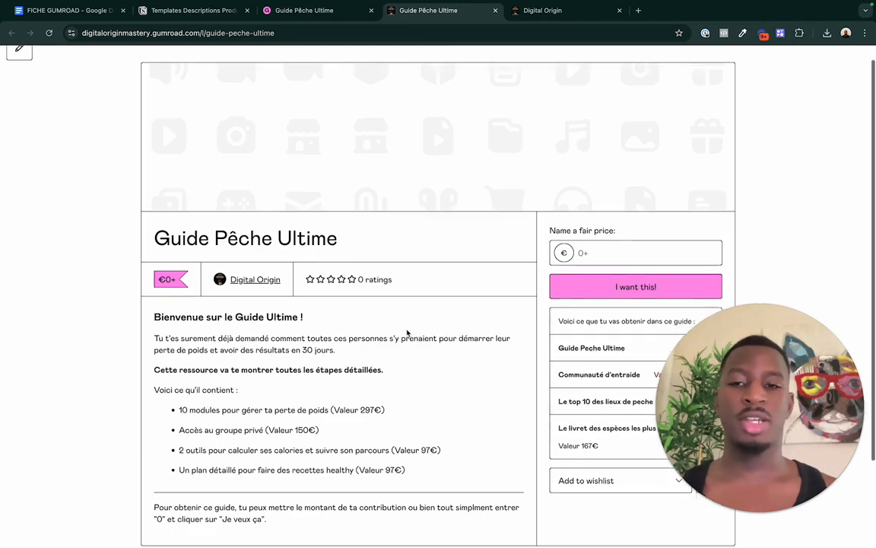
scroll(254, 157, up, 4)
click(195, 34)
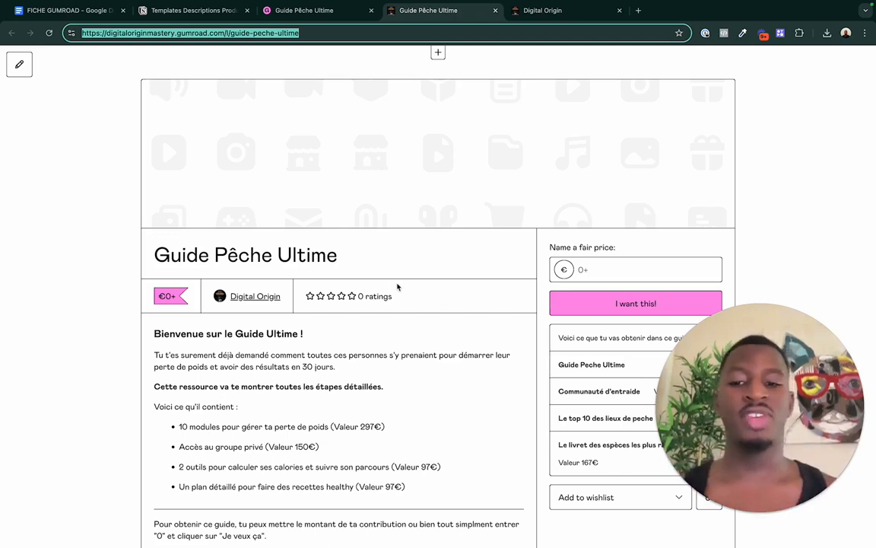
Complete a test purchase of Guide Pêche Ultime at a price of 0, rejecting the suggested e-mail correction.
scroll(397, 287, down, 3)
click(658, 143)
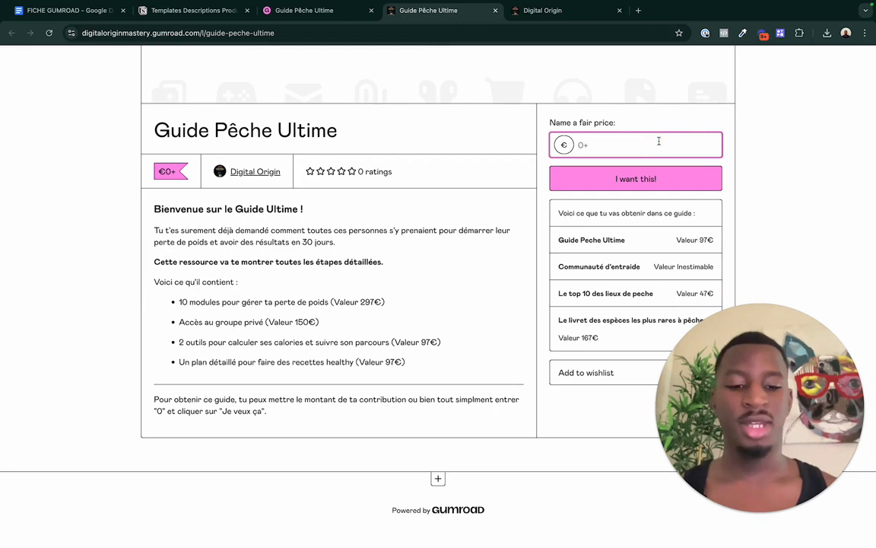
click(674, 177)
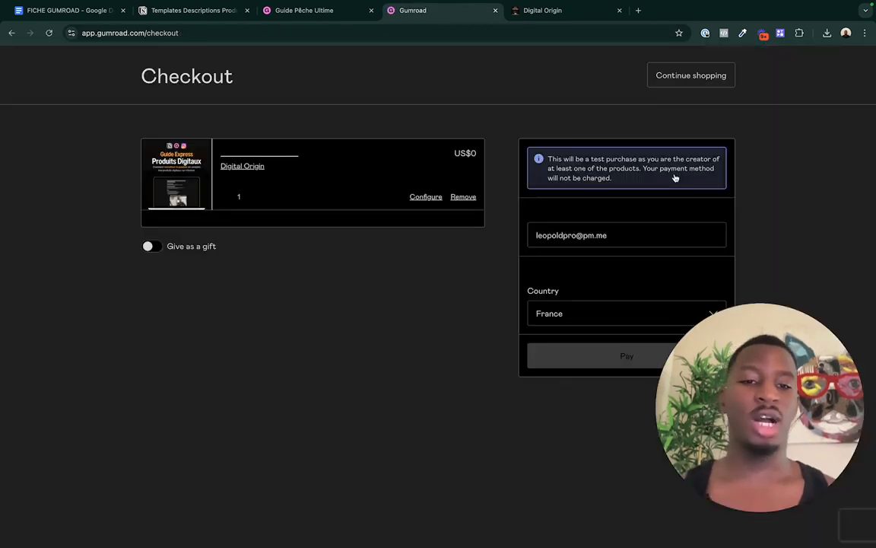
click(612, 236)
double_click(612, 239)
click(618, 283)
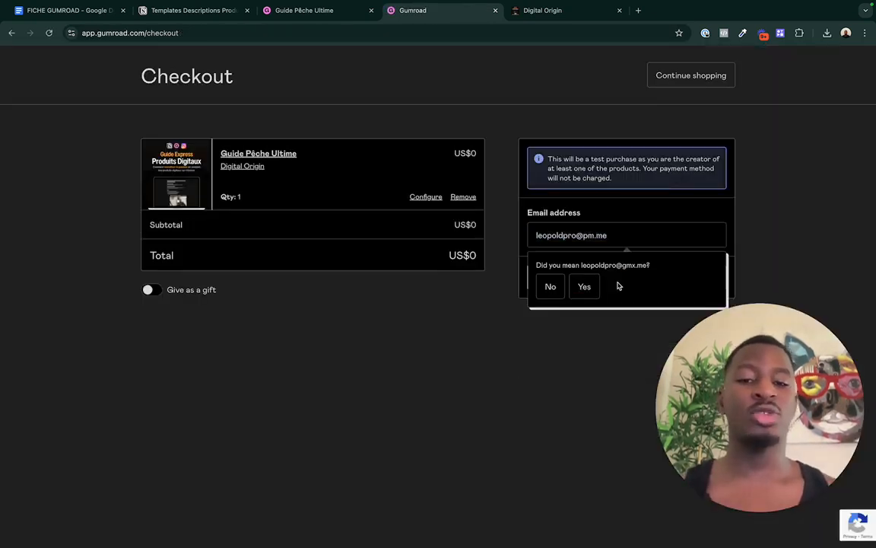
click(549, 287)
click(584, 279)
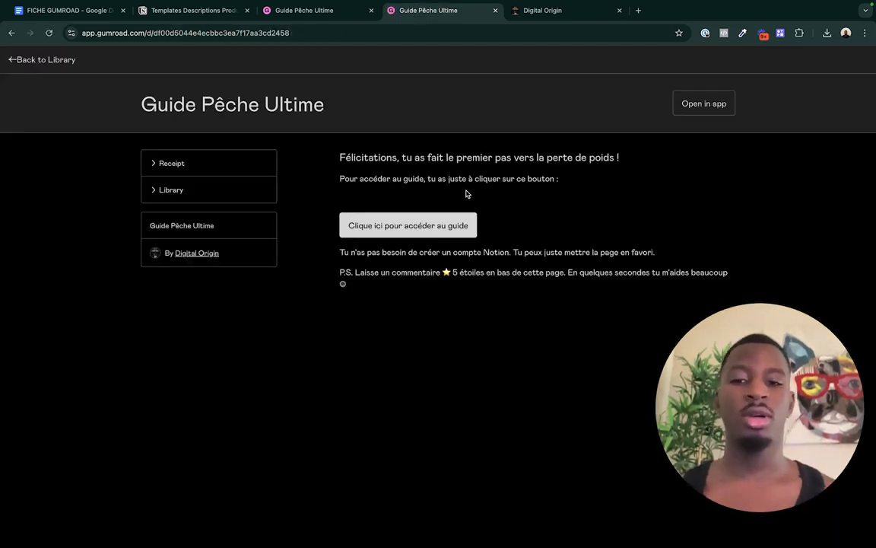
Test the "Clique ici pour accéder au guide" button, check the address it opens, and close the guide and purchase pages.
click(438, 226)
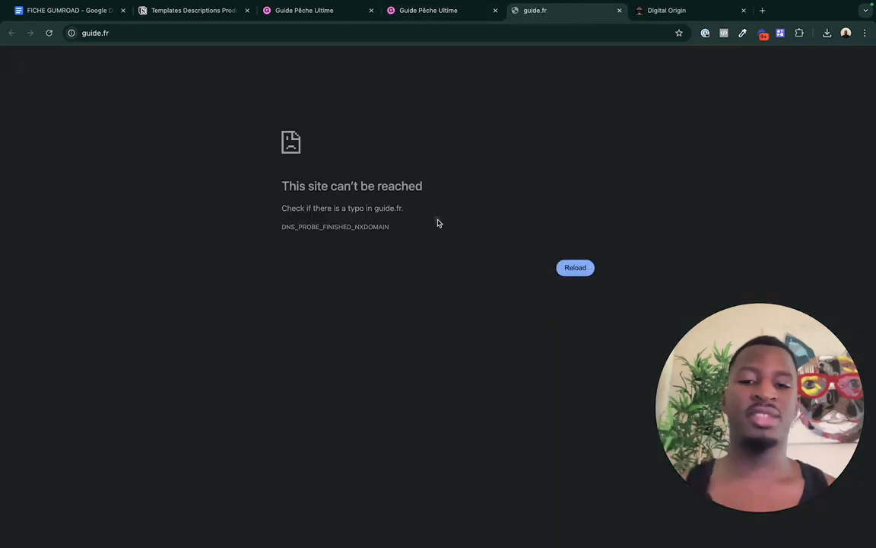
click(103, 33)
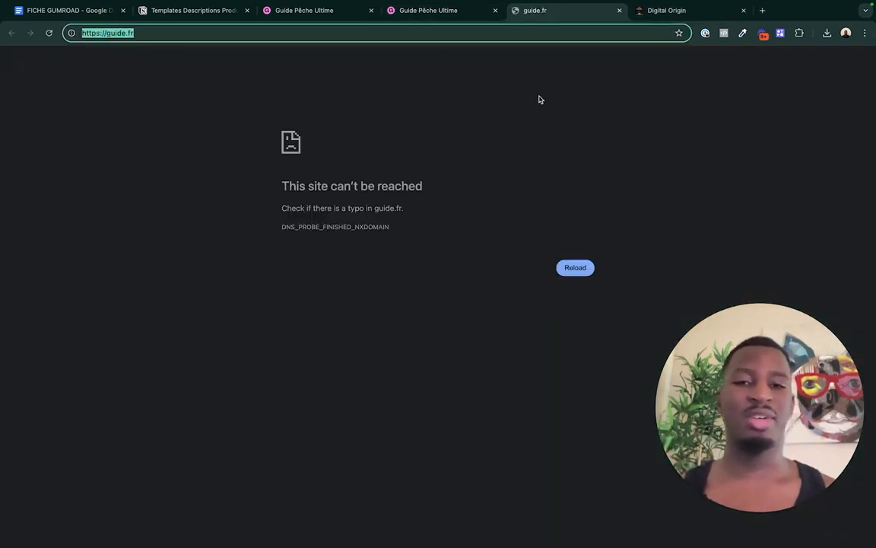
click(455, 12)
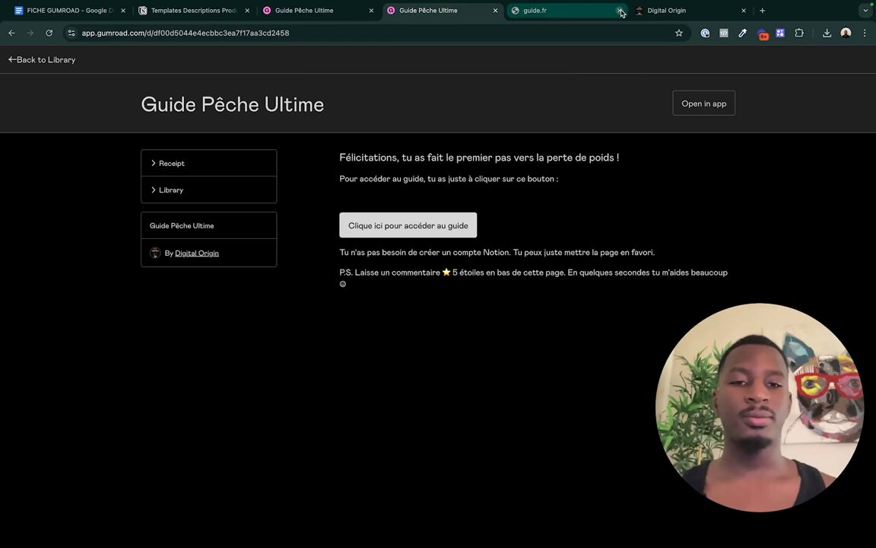
click(576, 13)
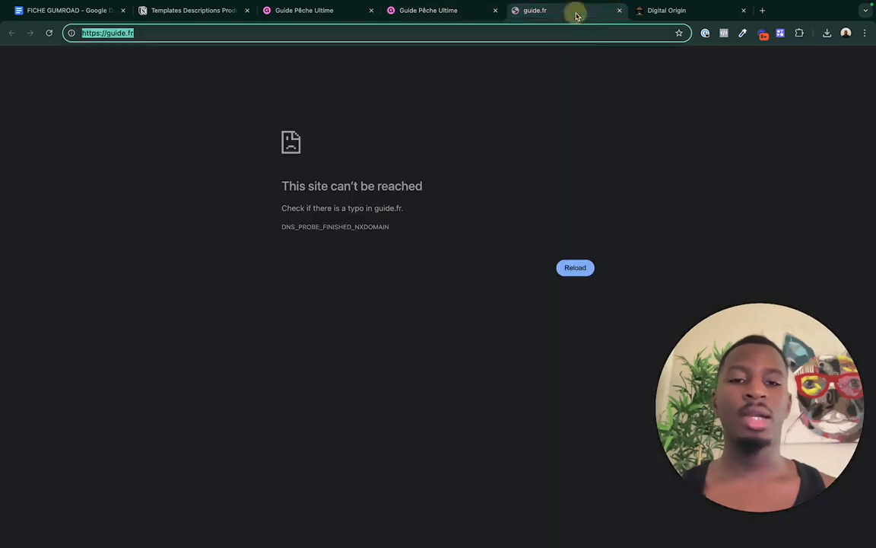
click(620, 11)
click(495, 11)
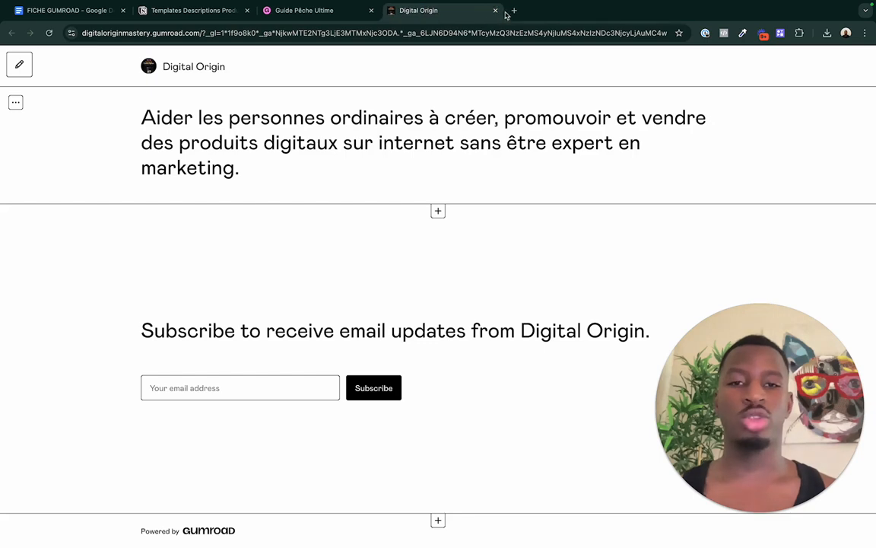
Open the public page of the Guide Express product and examine its cover, description, previews and customer ratings.
click(514, 10)
click(303, 10)
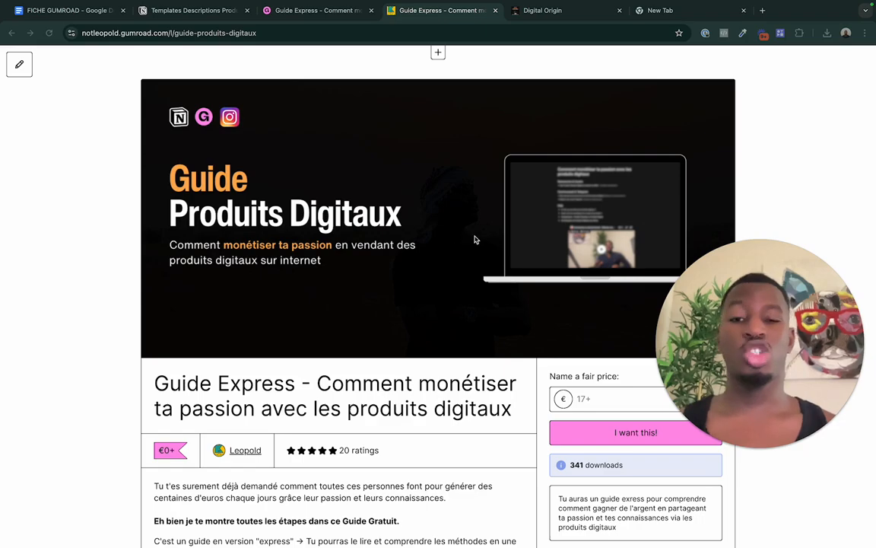
scroll(489, 363, down, 5)
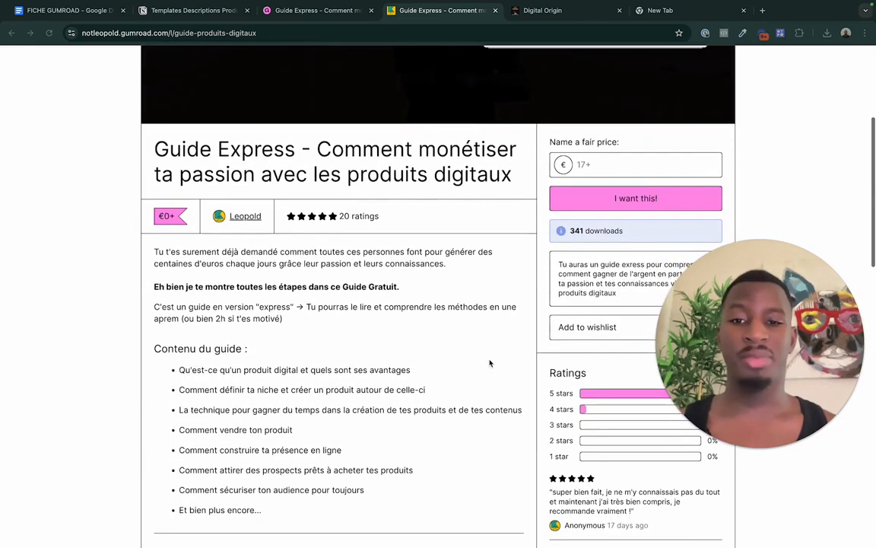
scroll(480, 388, down, 12)
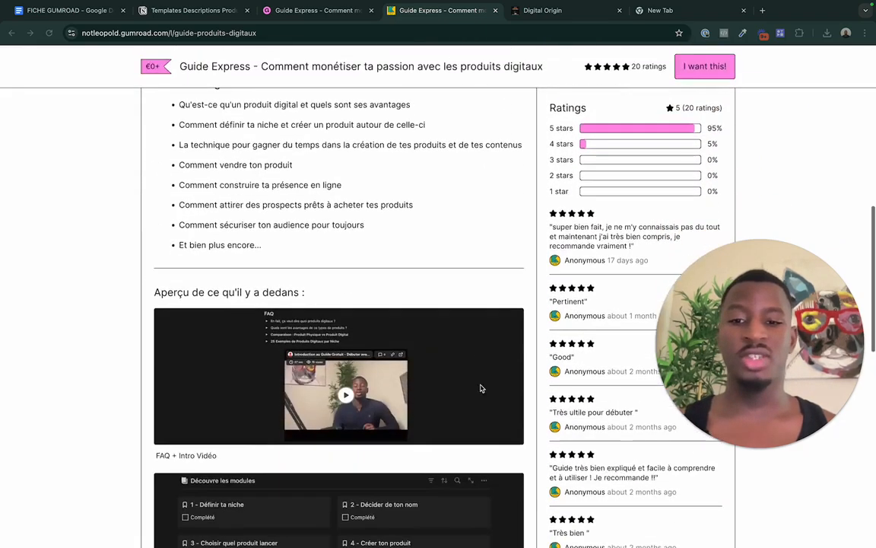
scroll(480, 388, down, 3)
scroll(632, 196, up, 12)
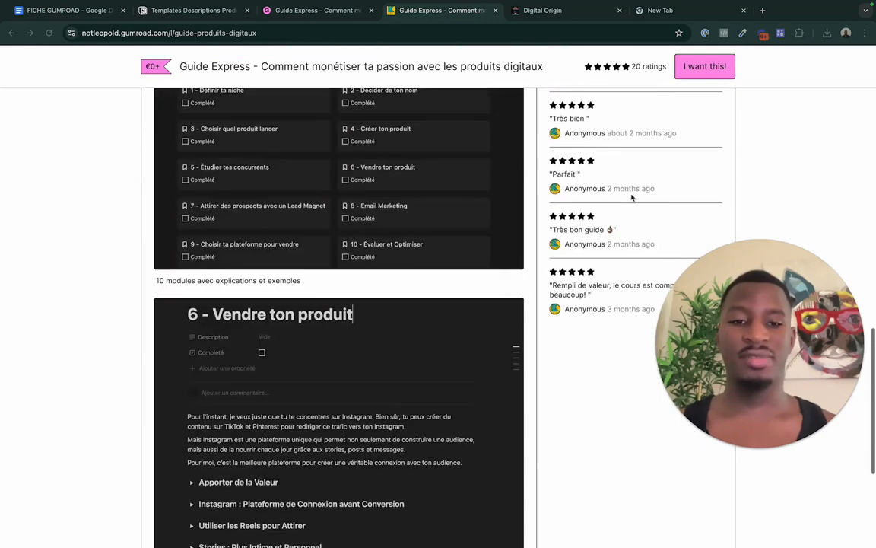
scroll(609, 270, up, 4)
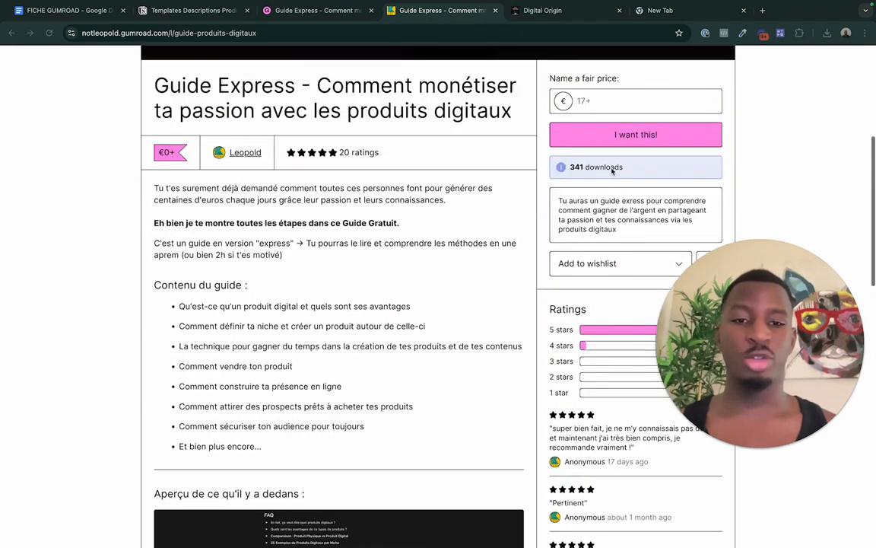
scroll(282, 196, up, 4)
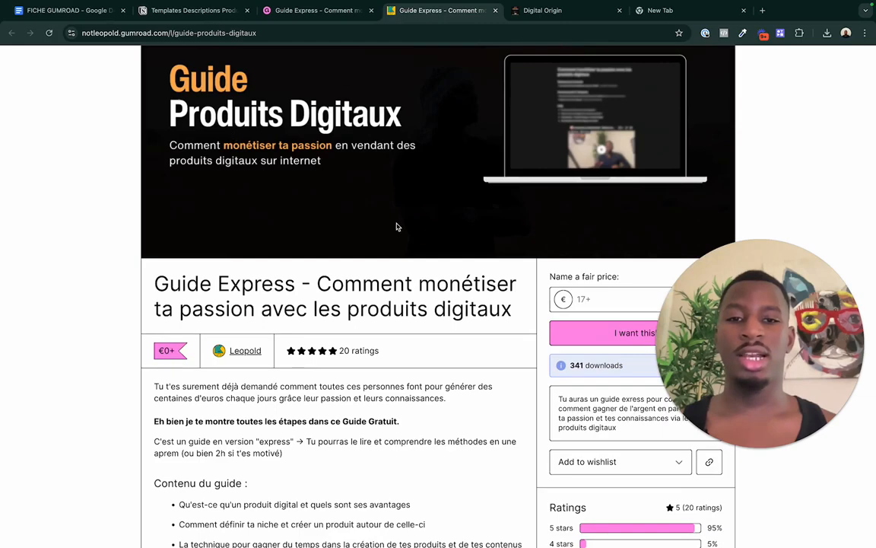
scroll(397, 226, up, 1)
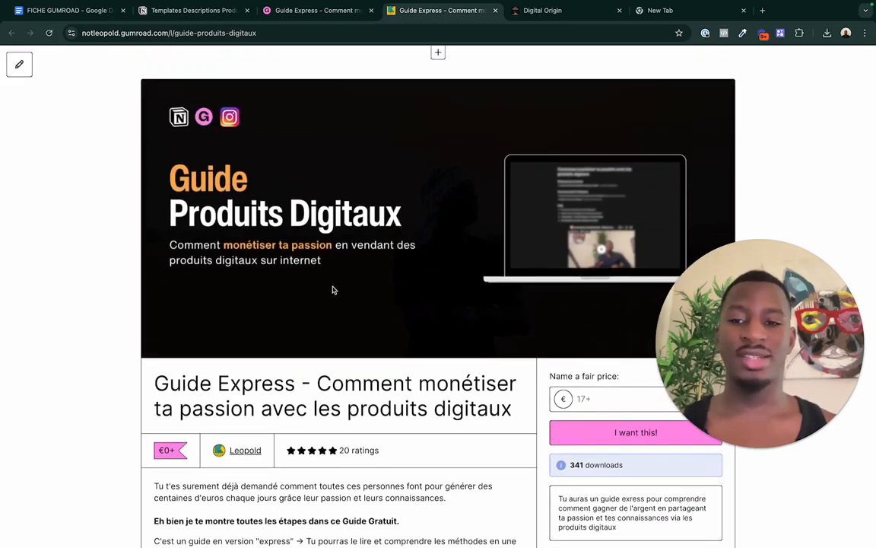
Examine the Guide Express preview images and highlight the bullet points under "Contenu du guide".
scroll(335, 289, down, 5)
scroll(339, 246, down, 2)
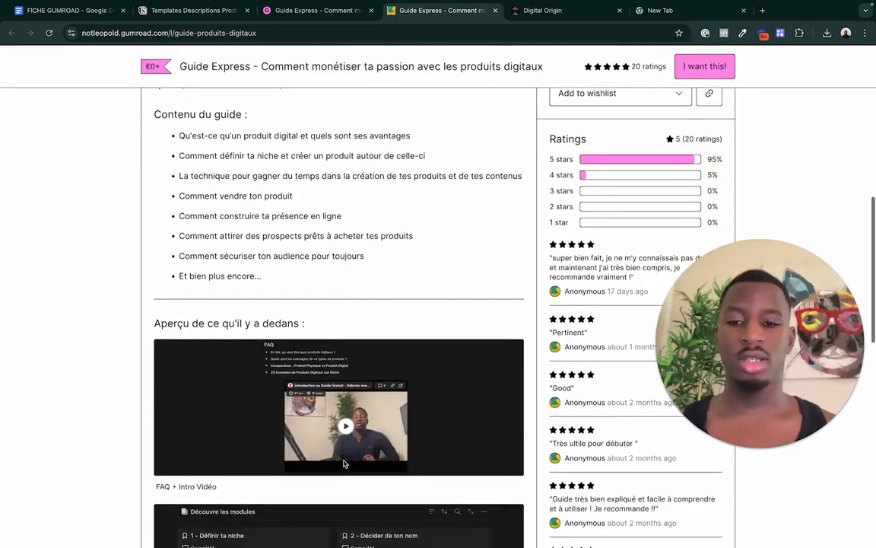
scroll(343, 463, down, 7)
scroll(304, 364, up, 10)
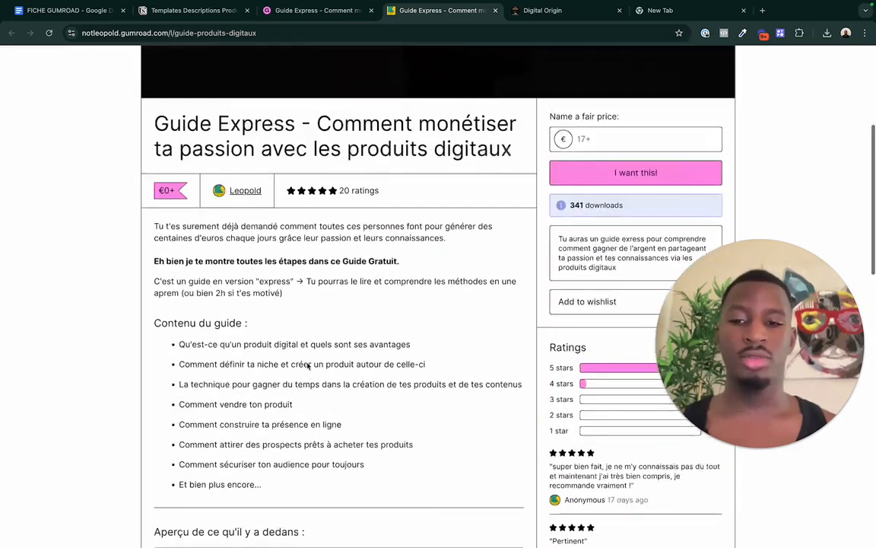
scroll(308, 365, up, 3)
scroll(308, 365, down, 5)
drag(156, 219, 321, 317)
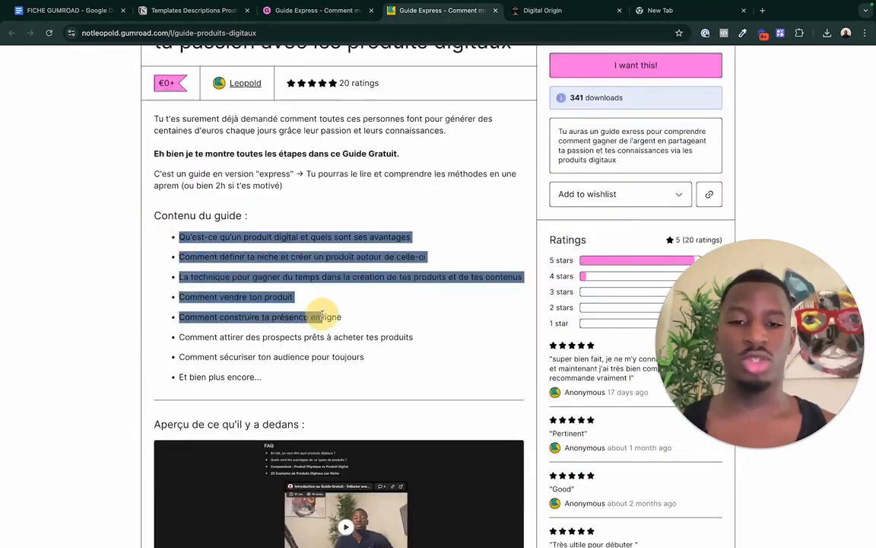
click(610, 195)
scroll(612, 198, up, 2)
Highlight the Guide Express short summary, check the rest of the page, and enter 0 as the price.
double_click(621, 236)
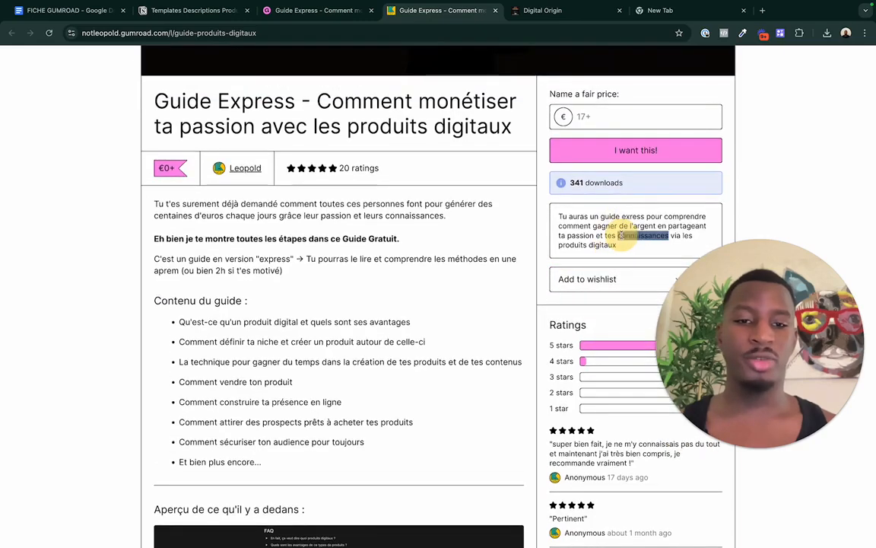
triple_click(621, 235)
click(614, 243)
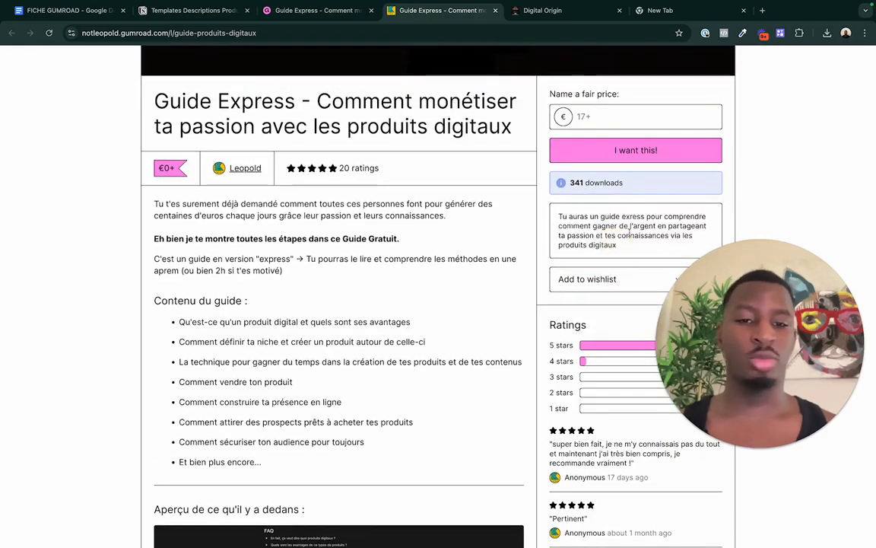
scroll(622, 249, down, 10)
scroll(618, 250, up, 15)
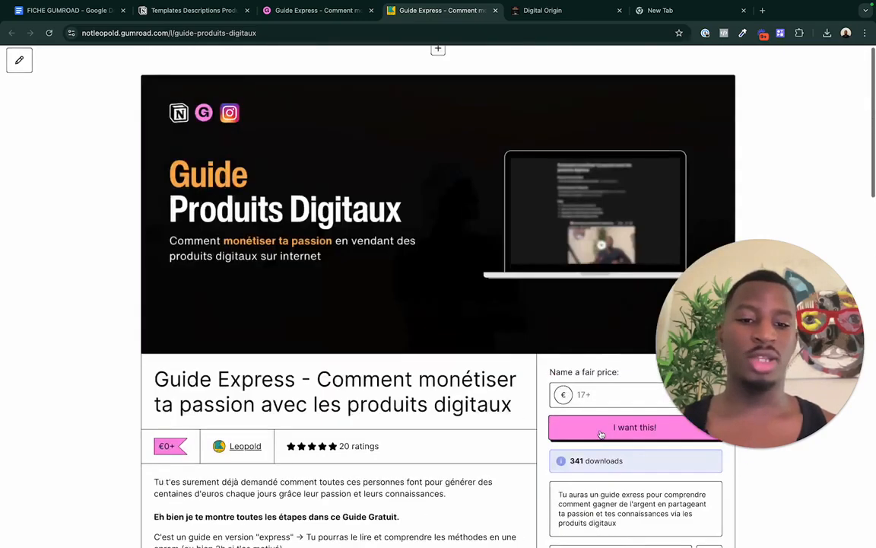
click(595, 395)
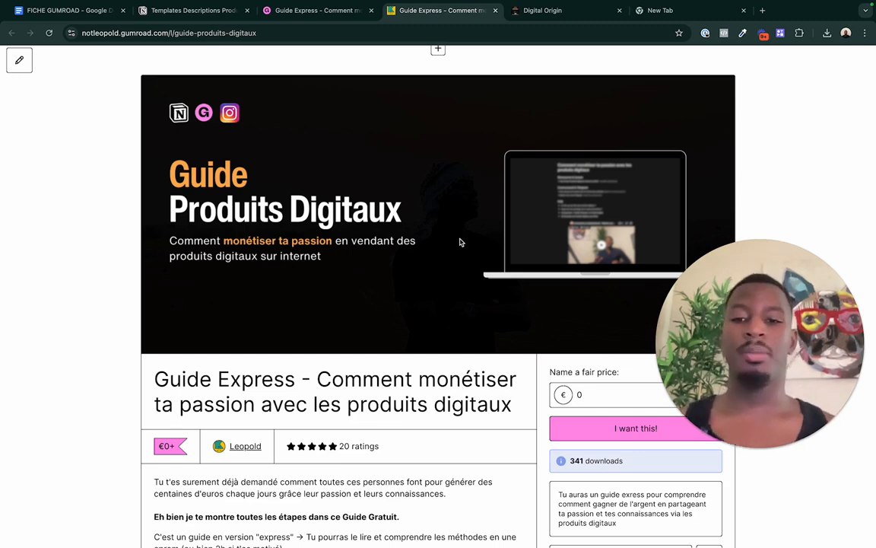
Review the Guide Express title and description, and highlight the whole "Contenu du guide" section including its heading.
triple_click(411, 419)
click(413, 406)
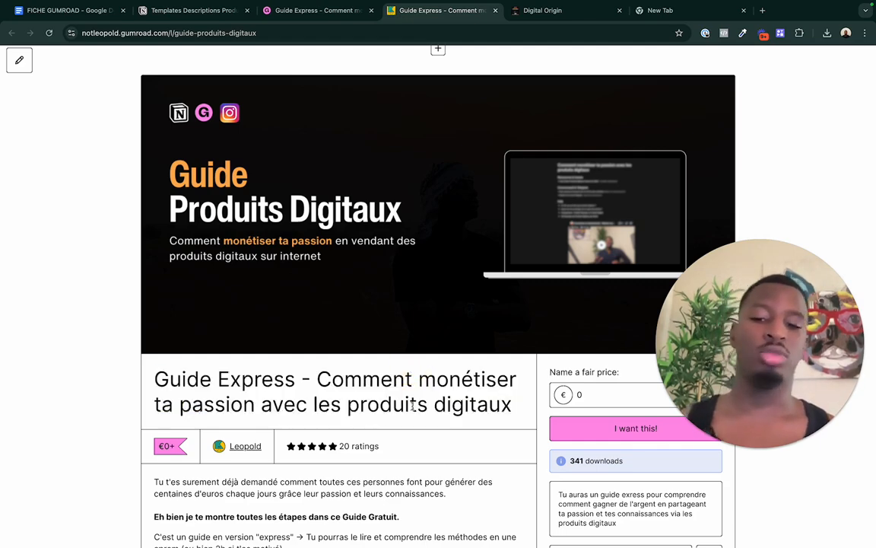
scroll(412, 405, down, 5)
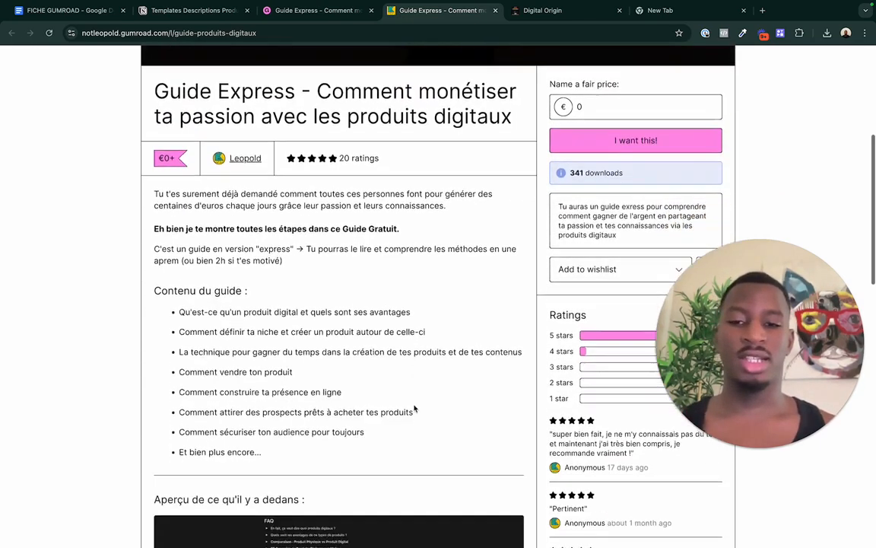
scroll(413, 407, down, 2)
scroll(413, 407, up, 2)
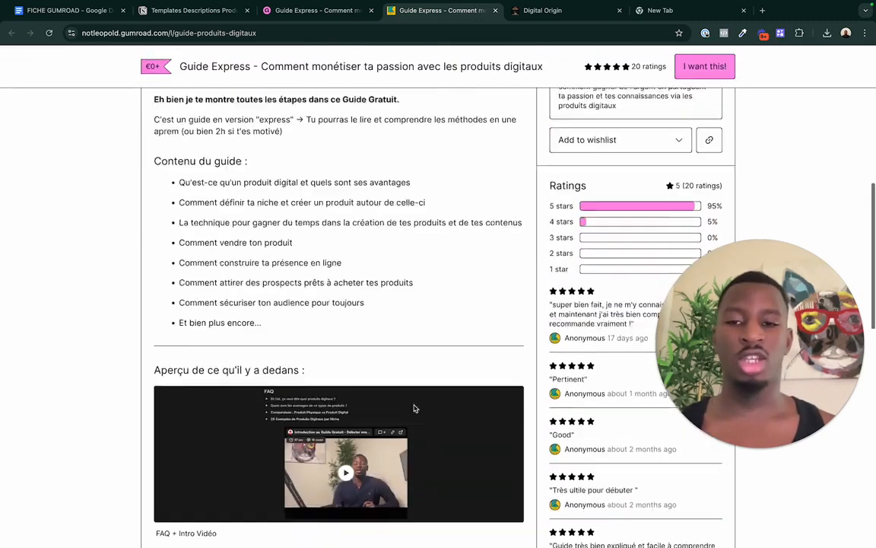
drag(375, 374, 152, 205)
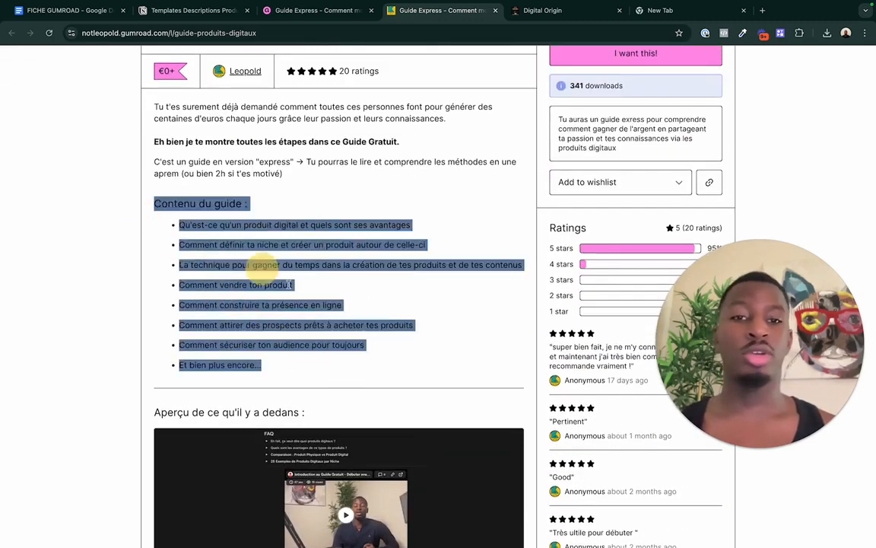
Clear the text selection on the Guide Express page, open the Gumroad home dashboard, and compare it with the public product page.
click(347, 279)
scroll(385, 264, up, 5)
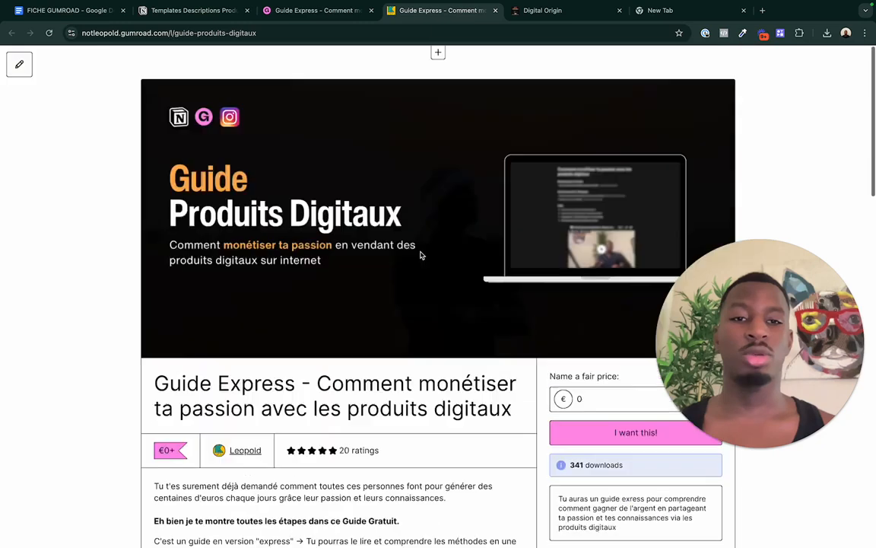
click(322, 12)
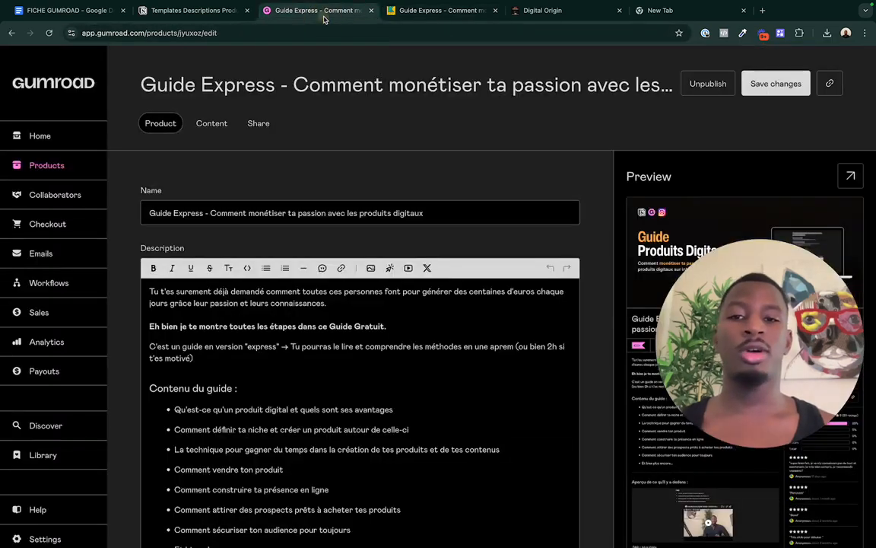
click(42, 133)
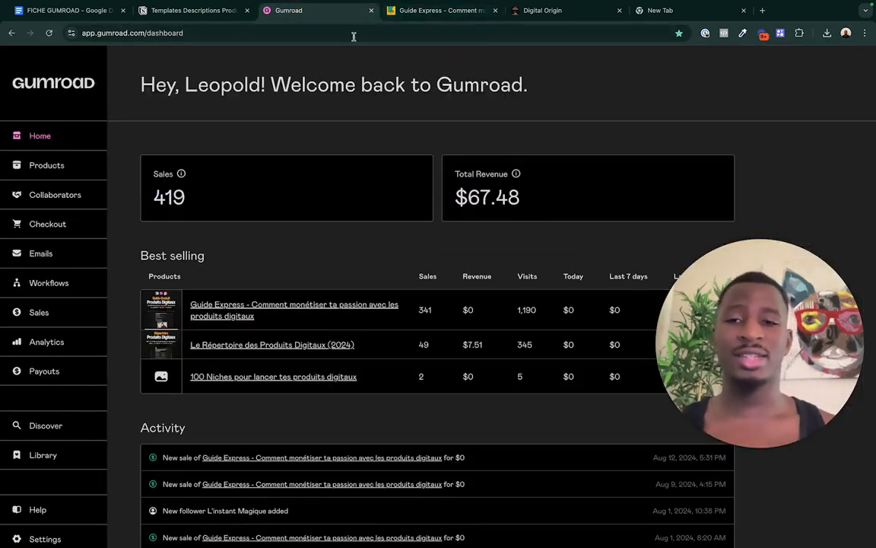
click(422, 13)
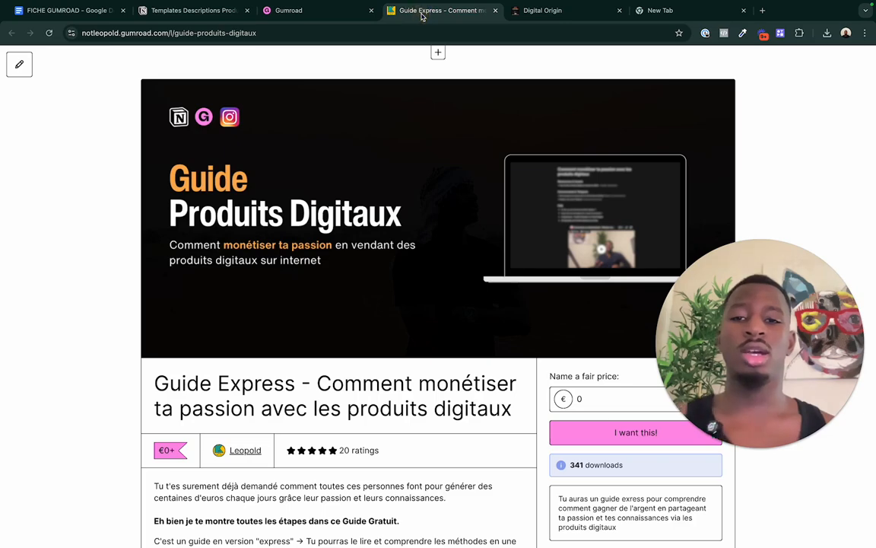
click(327, 13)
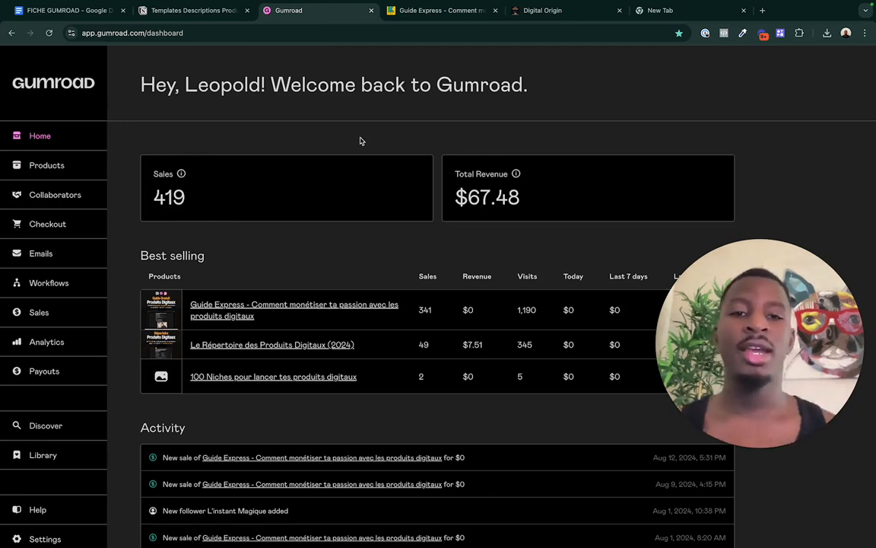
Switch to the FICHE GUMROAD document in Google Docs and highlight the seven numbered items under "Actions à faire".
click(46, 10)
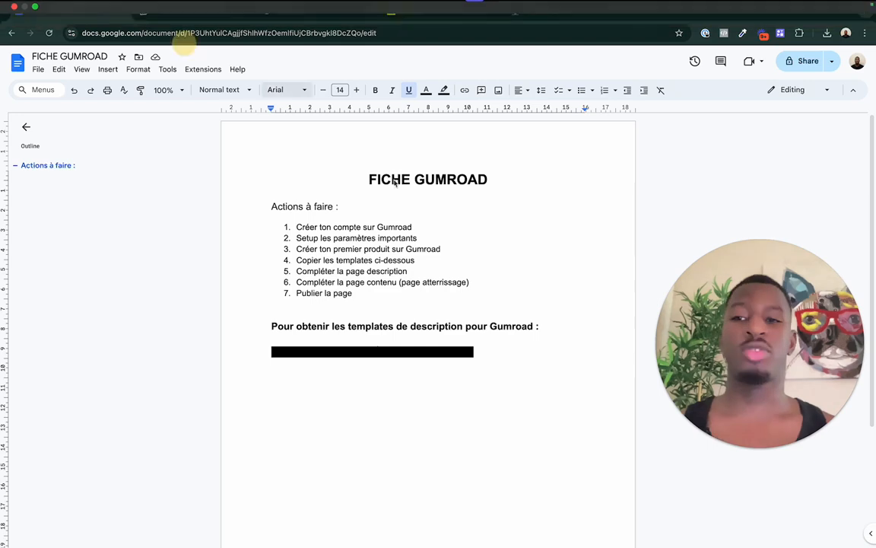
drag(420, 299, 254, 220)
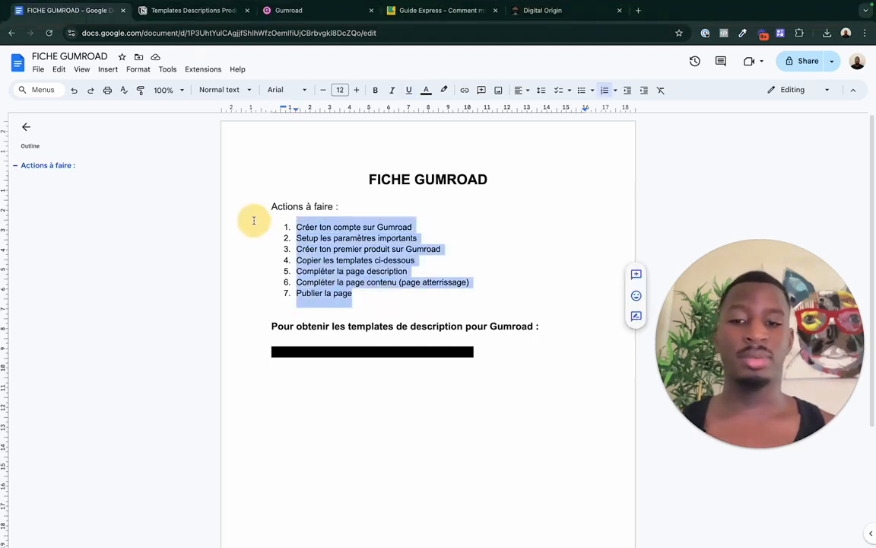
click(404, 312)
Remove the black highlight colour from the link under "Pour obtenir les templates de description pour Gumroad".
drag(493, 346, 274, 354)
click(536, 379)
triple_click(450, 351)
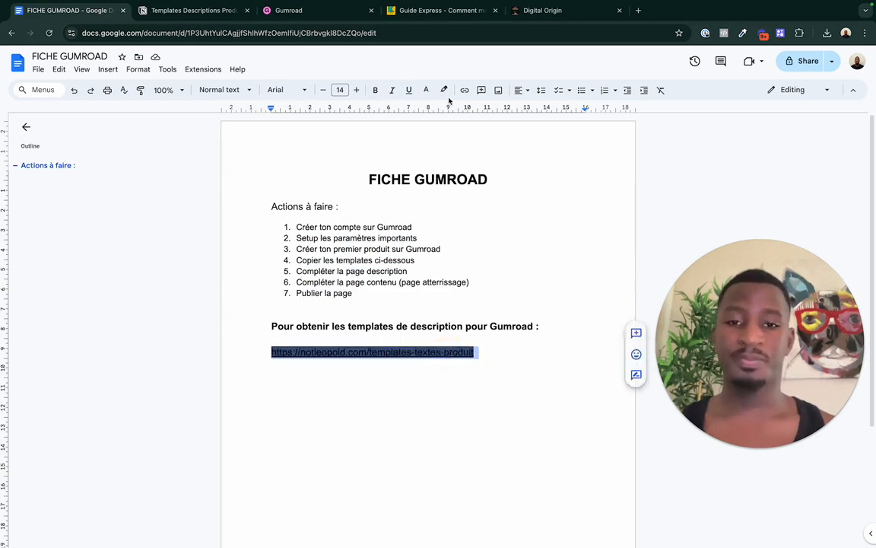
click(444, 89)
click(464, 110)
click(509, 374)
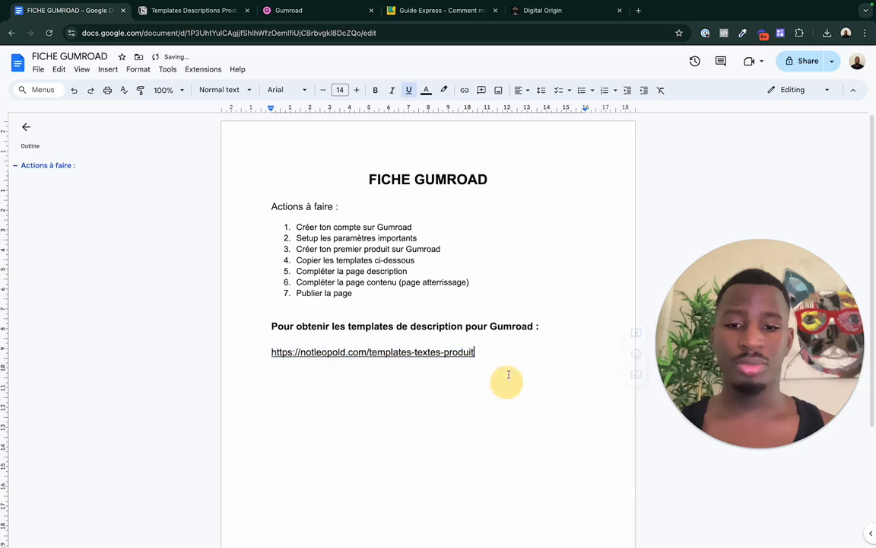
Select the templates link line and show the link's preview.
drag(509, 374, 254, 358)
click(369, 352)
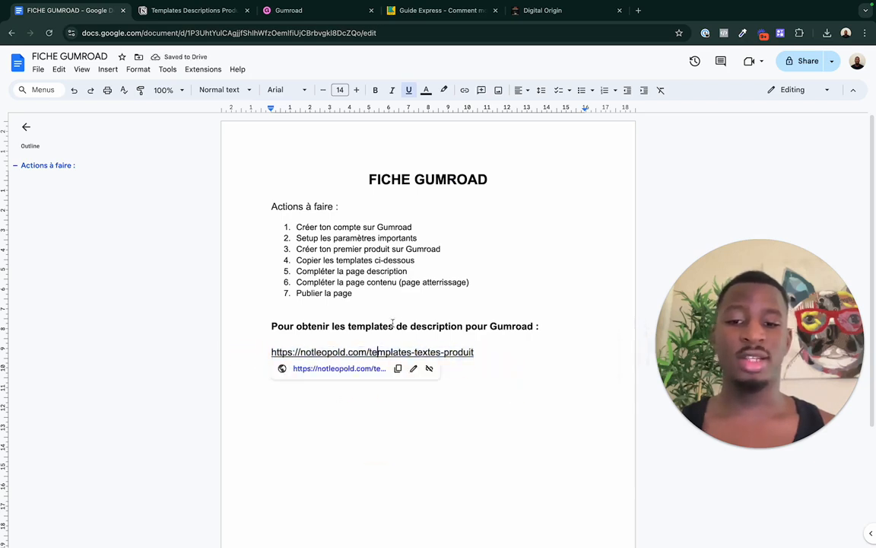
double_click(491, 357)
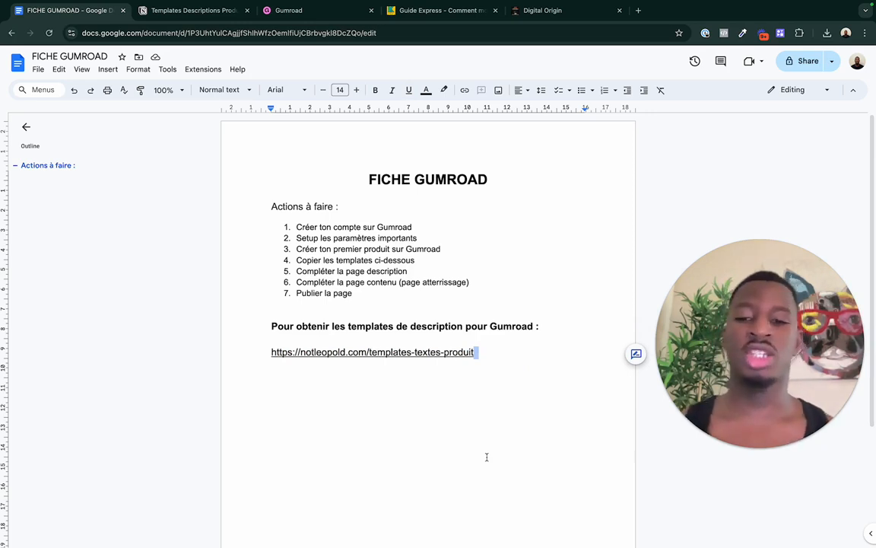
Add an empty line below the templates link and place the cursor back at the link's end.
click(516, 384)
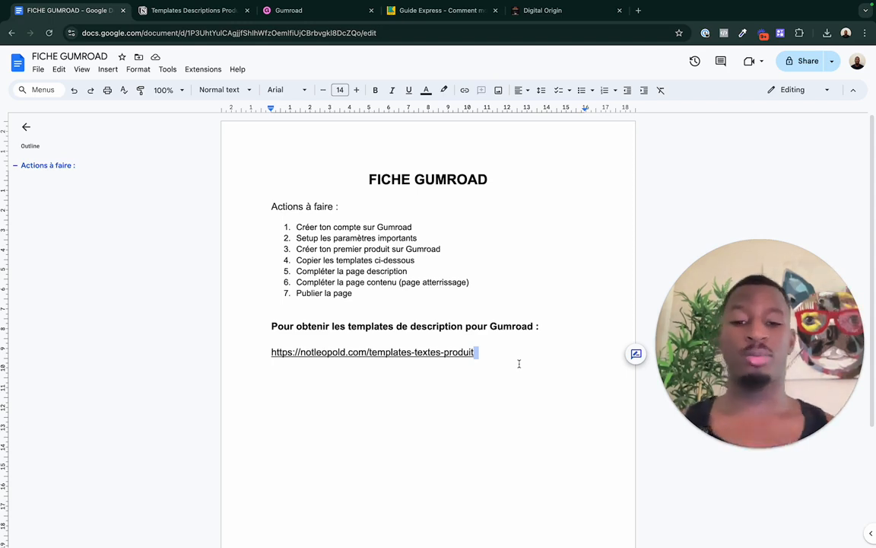
drag(518, 362, 497, 376)
click(504, 353)
key(Return)
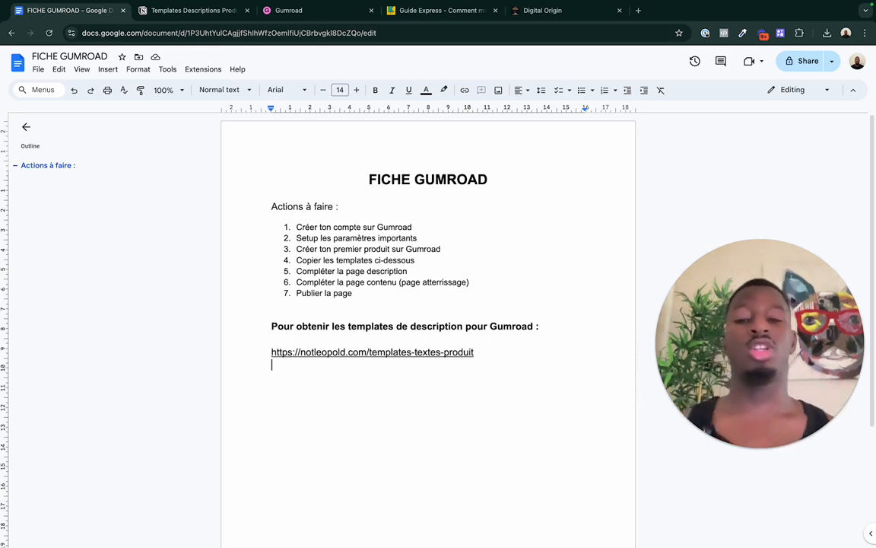
click(516, 356)
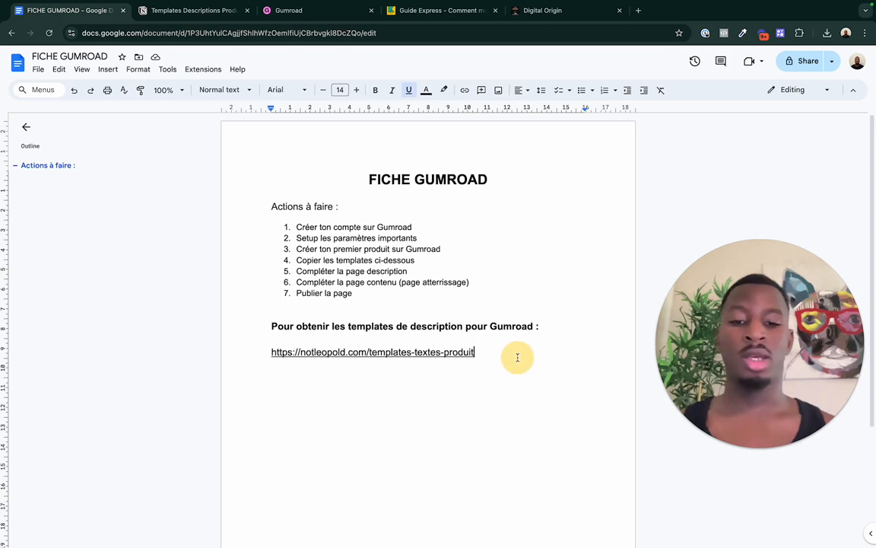